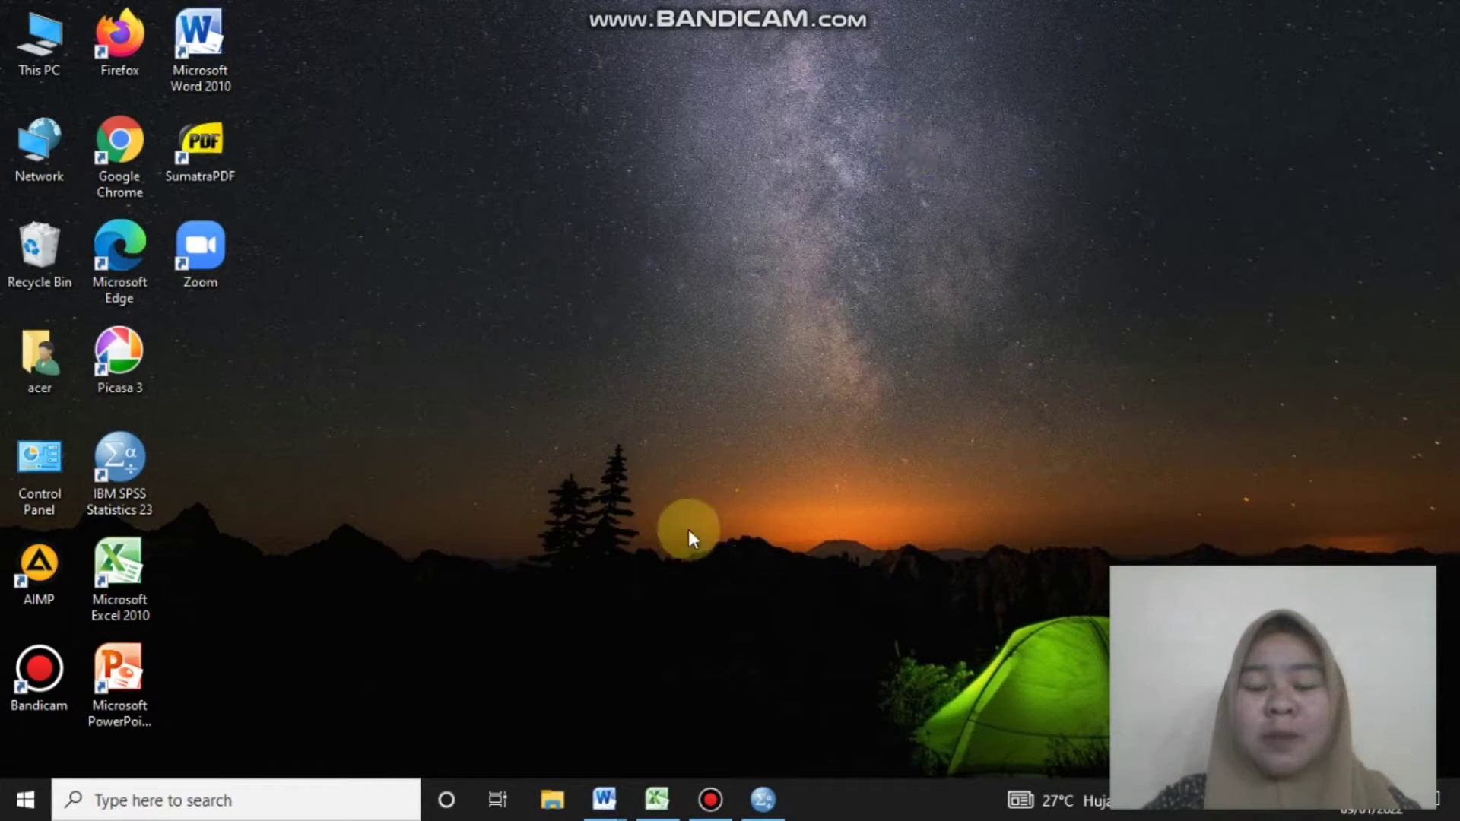
Open the research report in Word, switch to the questionnaire instrument document, and review its scoring criteria
{"action": "mouse_move", "coordinate": [604, 799]}
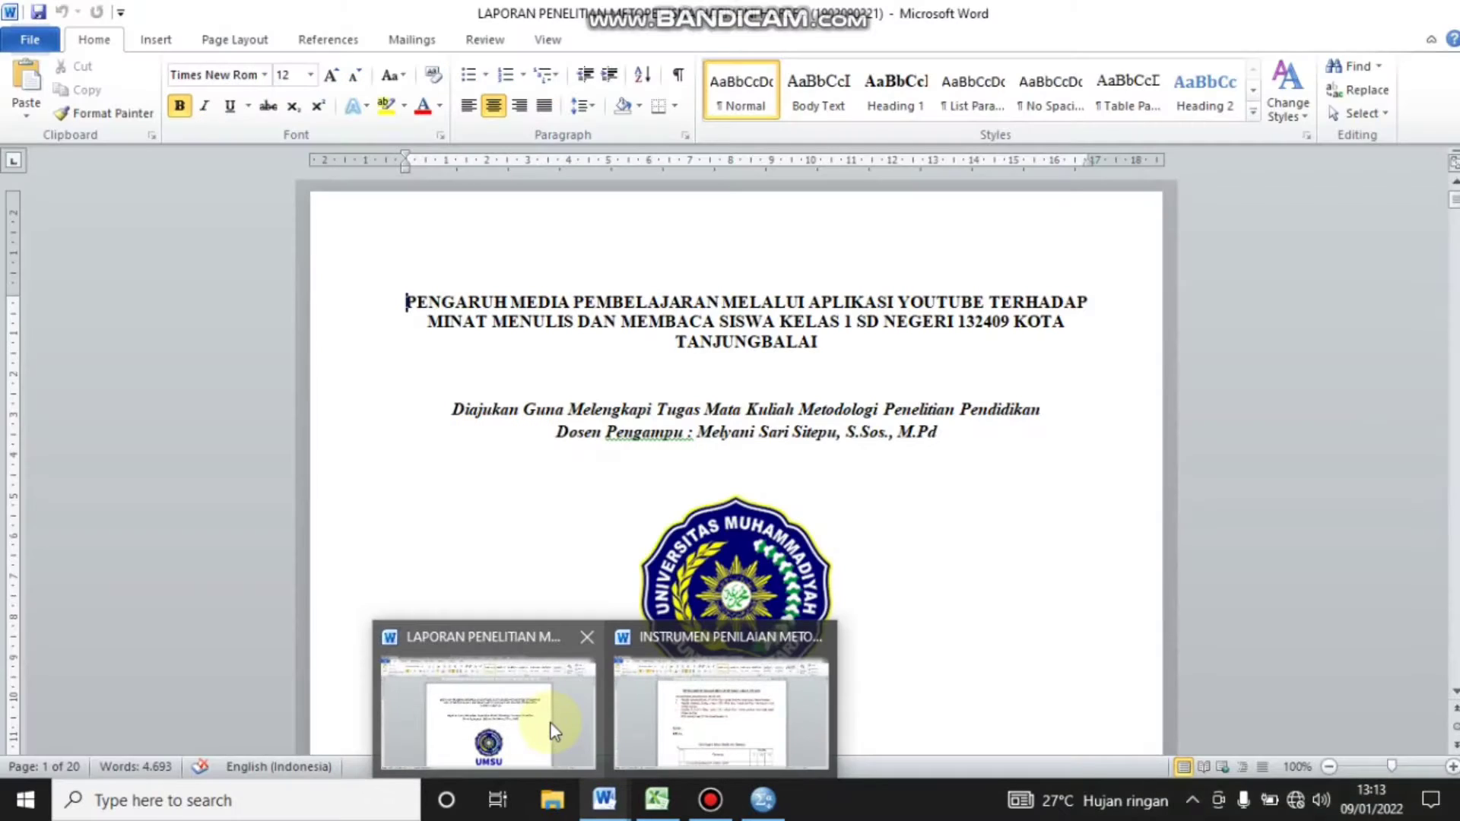
{"action": "left_click", "coordinate": [549, 722]}
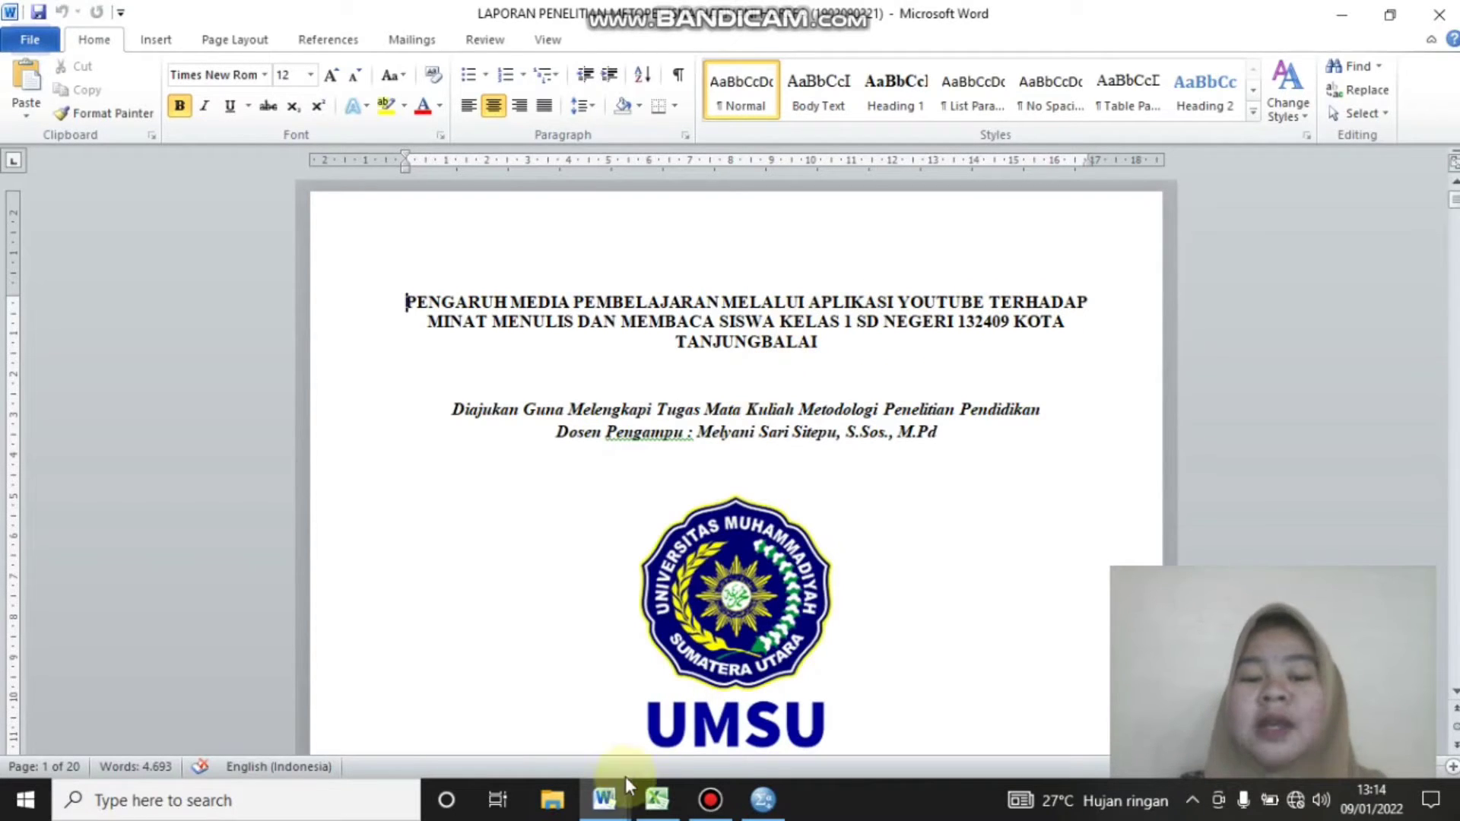
{"action": "mouse_move", "coordinate": [606, 800]}
{"action": "left_click", "coordinate": [674, 685]}
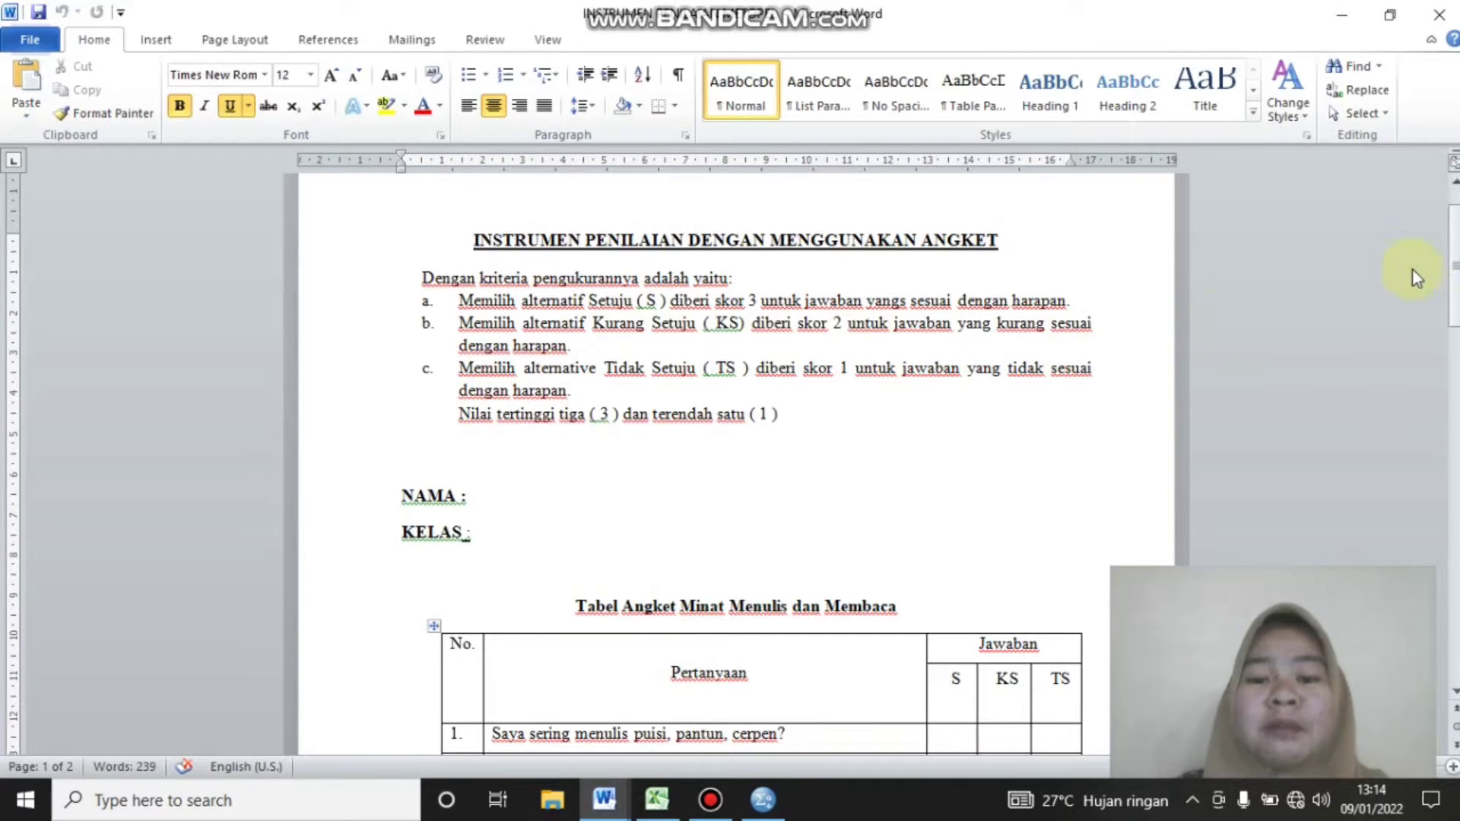
{"action": "mouse_move", "coordinate": [1455, 248]}
{"action": "left_mouse_down"}
{"action": "mouse_move", "coordinate": [1454, 617]}
{"action": "mouse_move", "coordinate": [1454, 255]}
{"action": "left_mouse_up"}
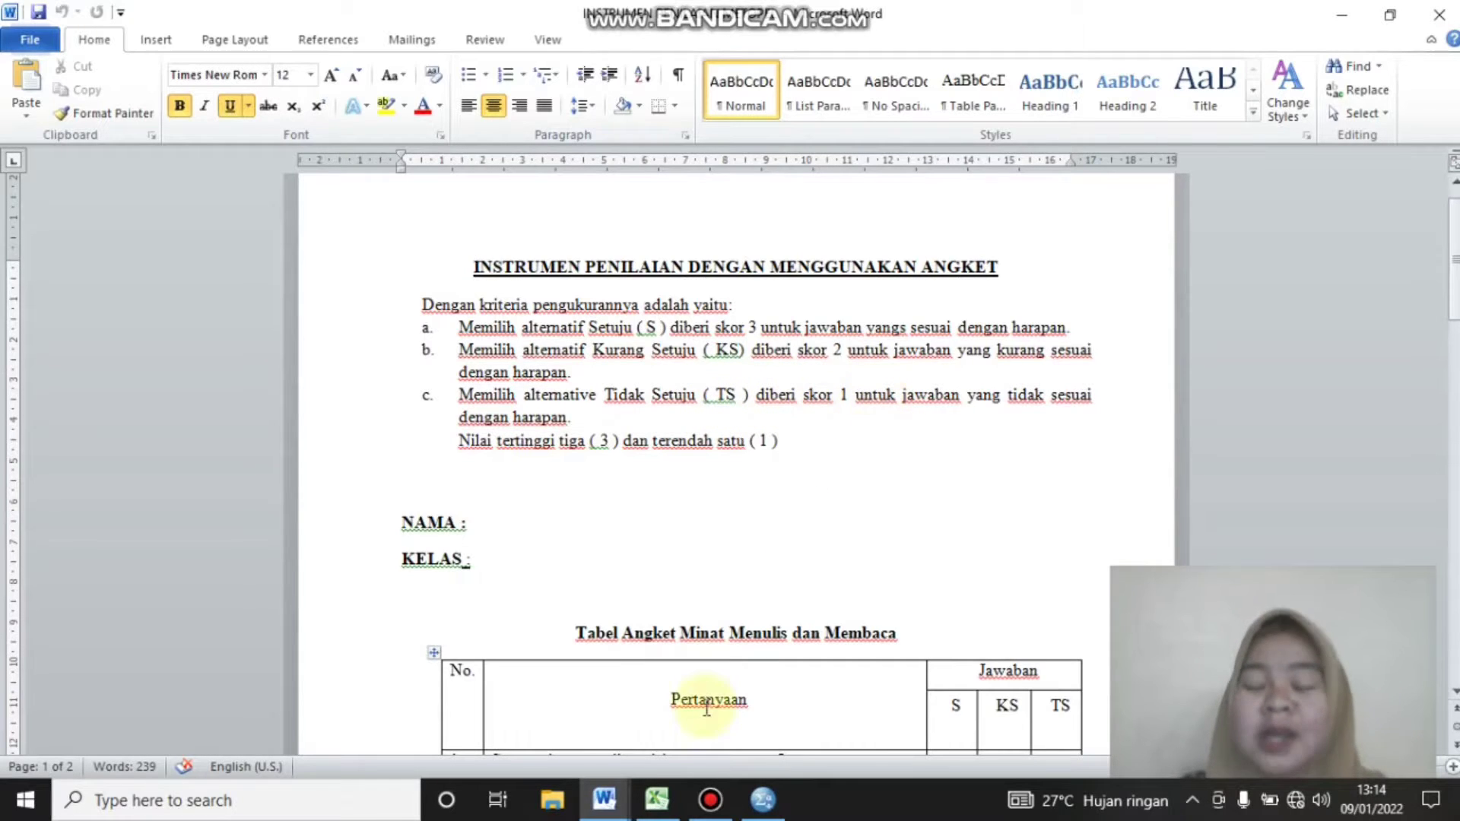
Switch to the Excel score workbook and copy the students' item scores with totals, range D5:X24 on Sheet1
{"action": "mouse_move", "coordinate": [657, 799]}
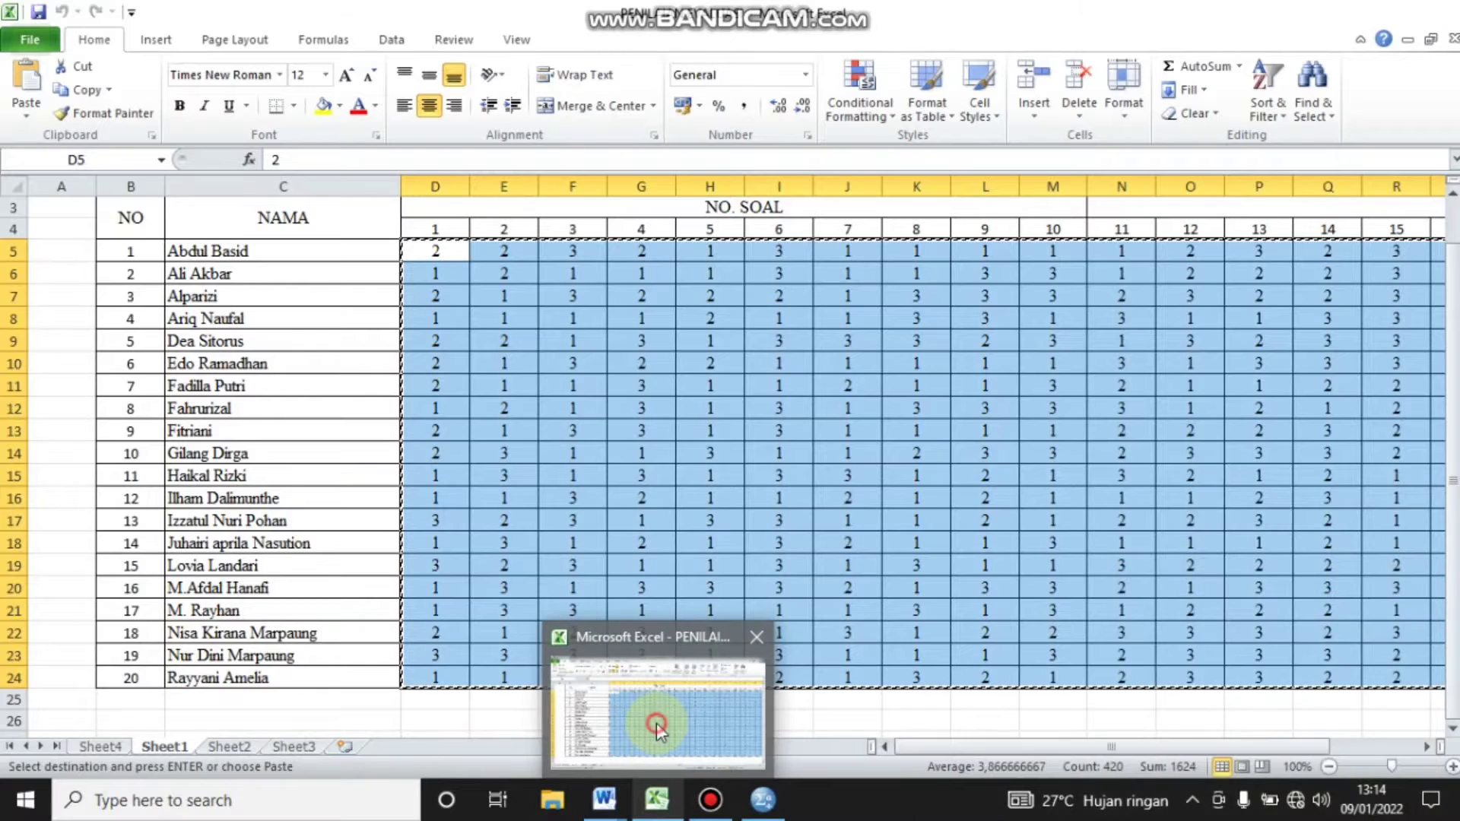
{"action": "left_click", "coordinate": [655, 723]}
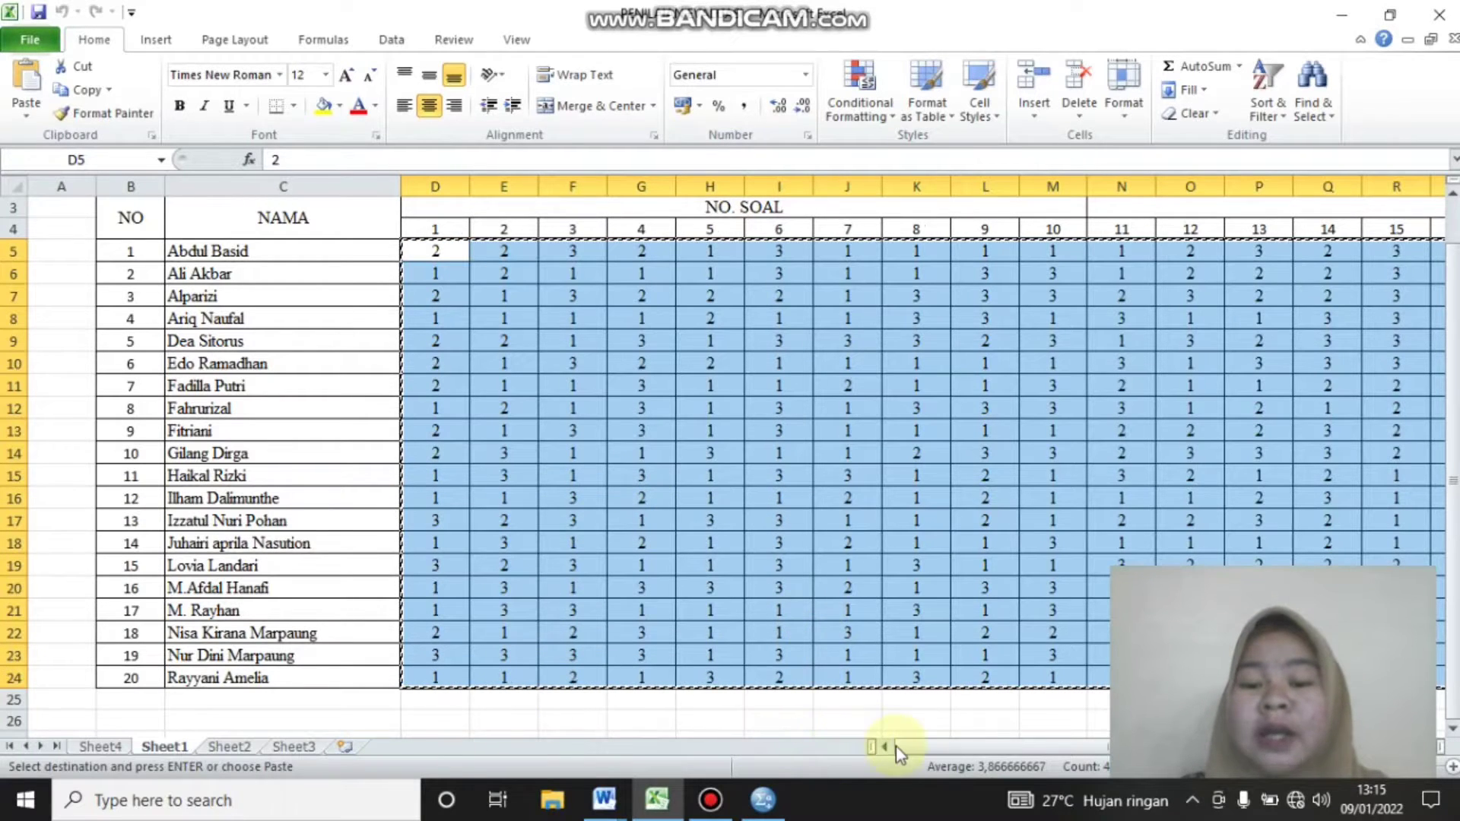
{"action": "mouse_move", "coordinate": [915, 747]}
{"action": "left_mouse_down"}
{"action": "mouse_move", "coordinate": [992, 742]}
{"action": "mouse_move", "coordinate": [892, 747]}
{"action": "left_mouse_up"}
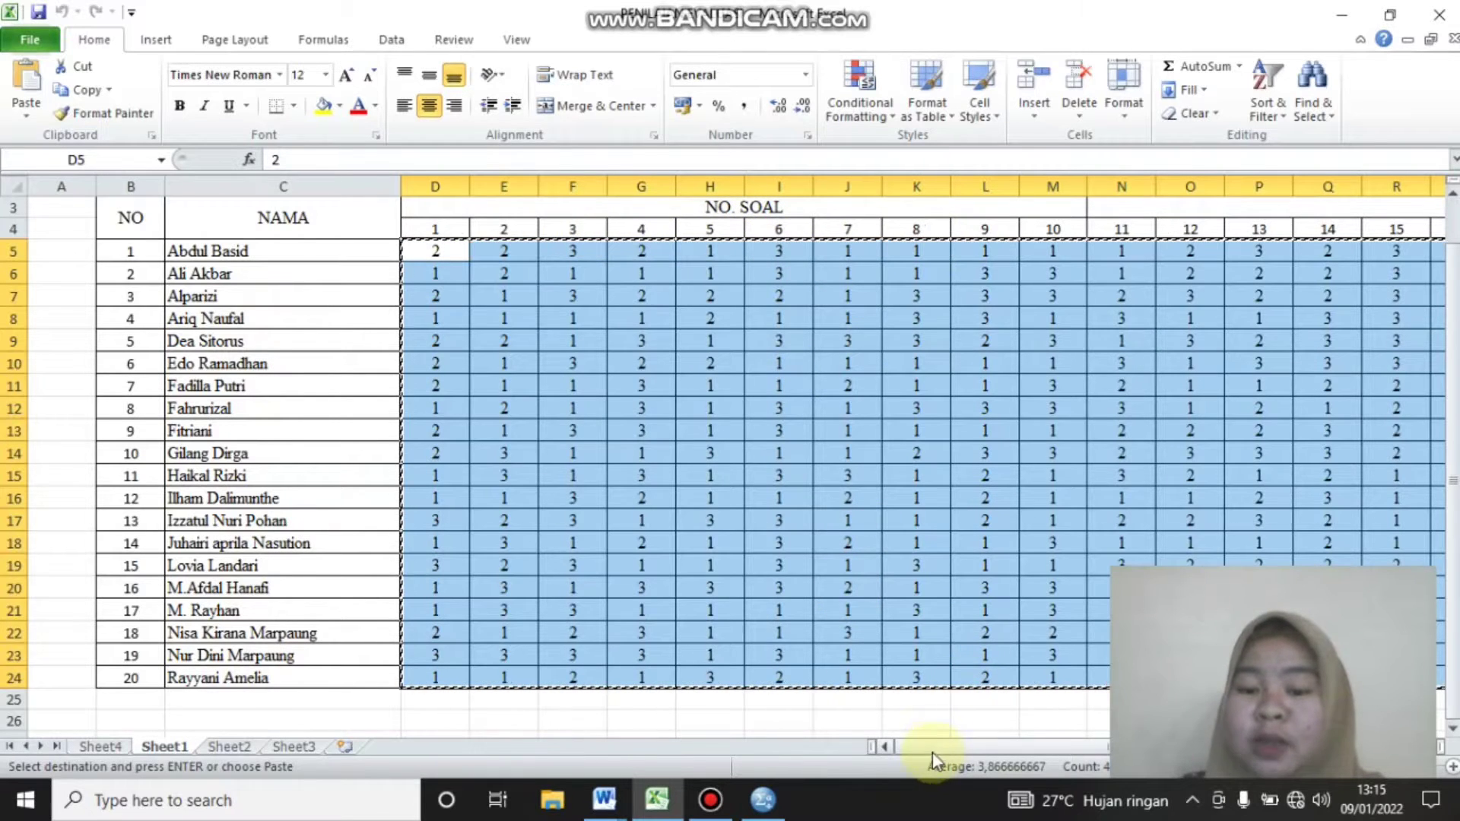
{"action": "left_click_drag", "start_coordinate": [934, 747], "coordinate": [878, 747]}
{"action": "left_click", "coordinate": [709, 719]}
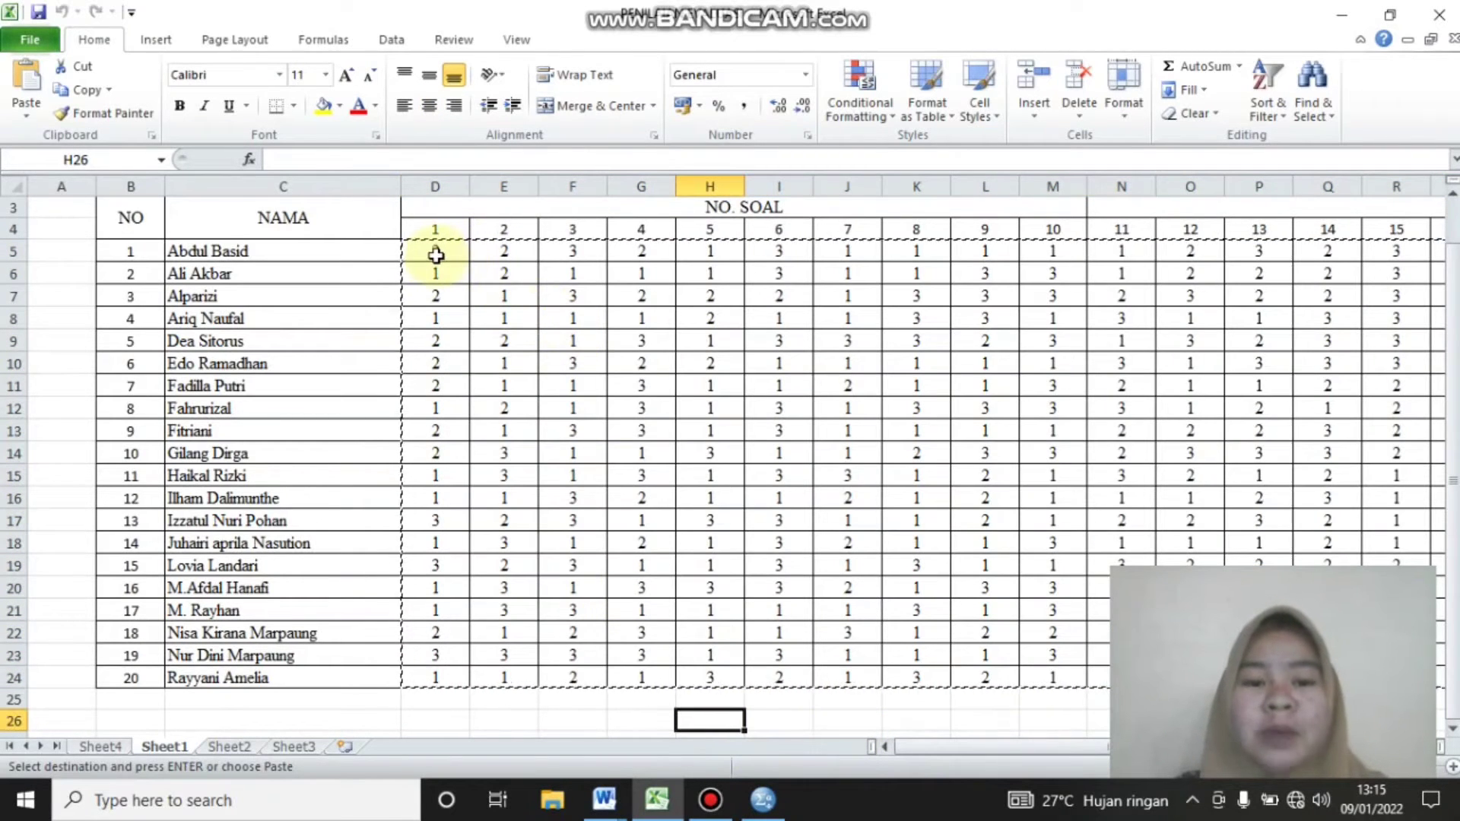
{"action": "left_click_drag", "start_coordinate": [435, 255], "coordinate": [1069, 669]}
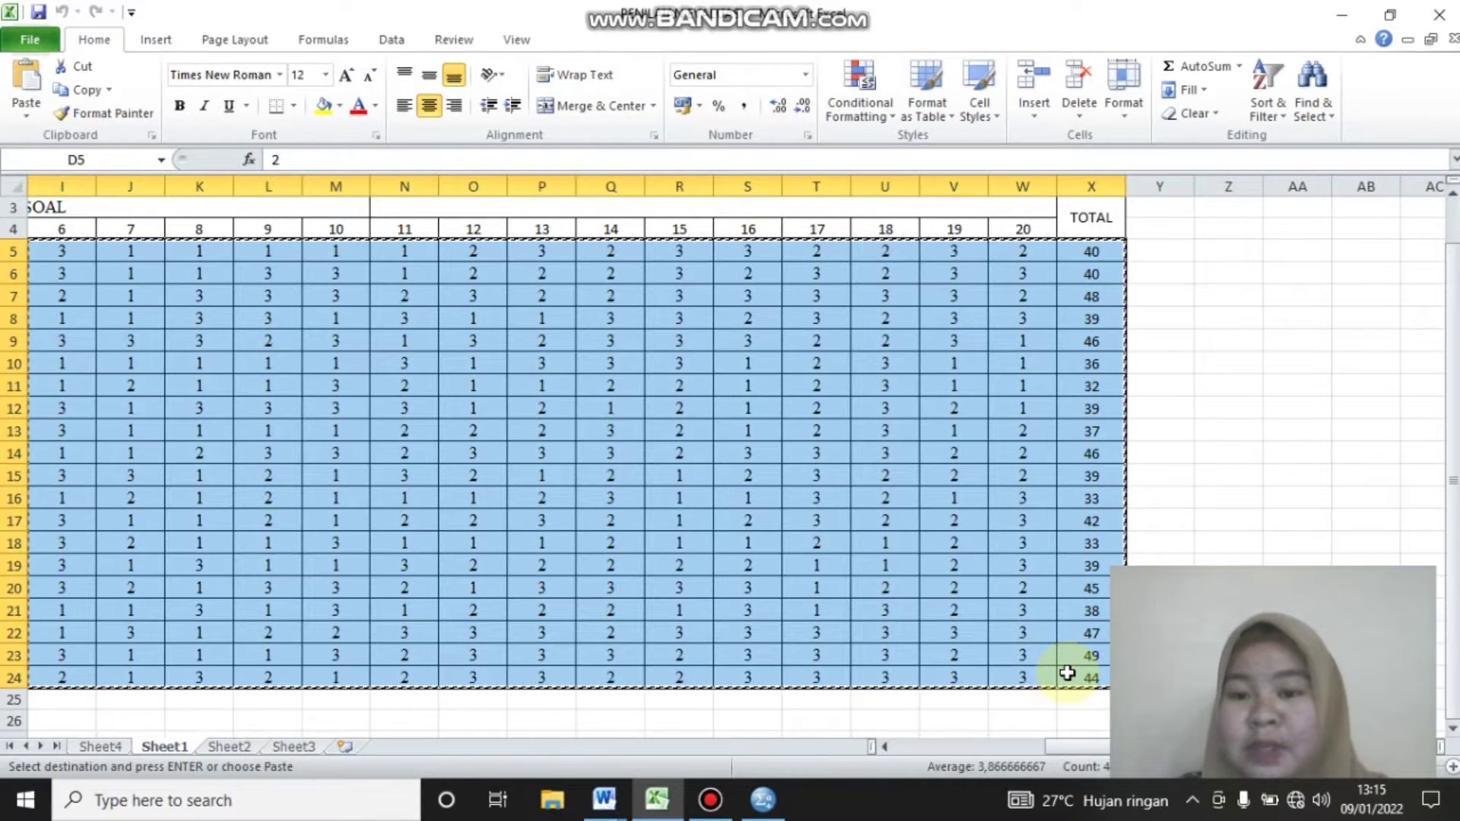
{"action": "right_click", "coordinate": [834, 517]}
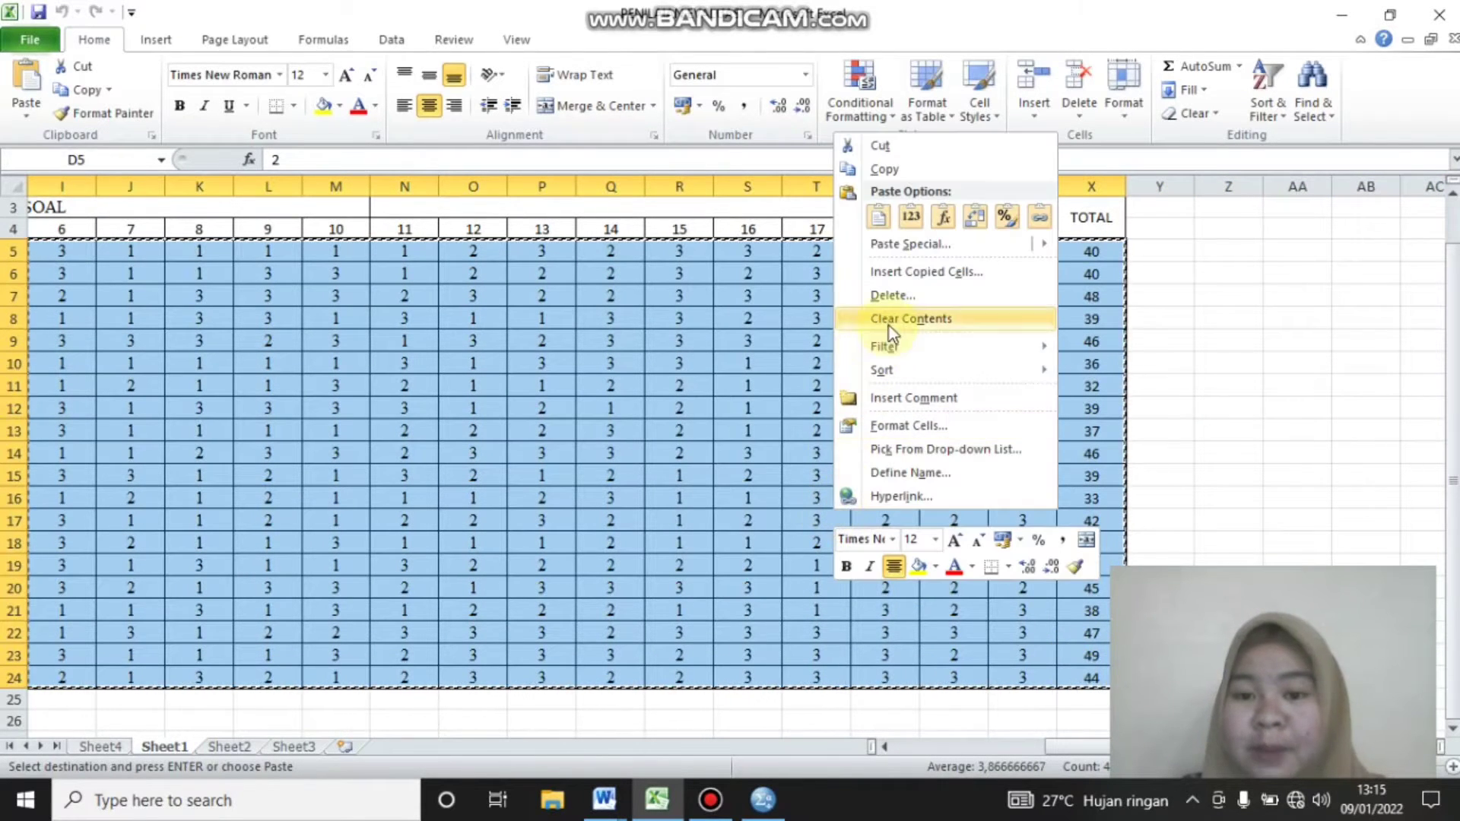
{"action": "left_click", "coordinate": [892, 168]}
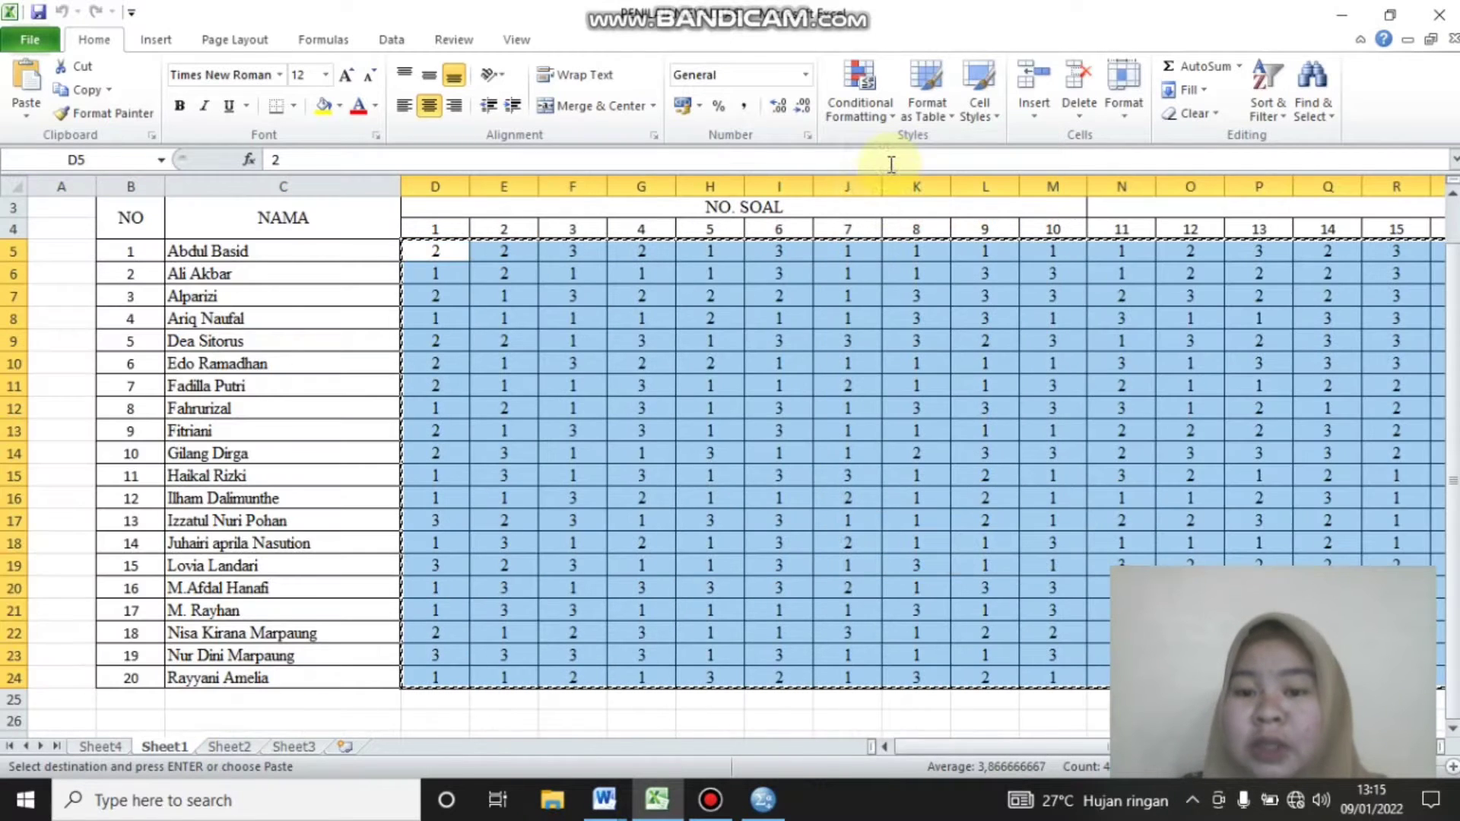
Switch to SPSS and paste the copied scores into the empty dataset, starting at the first case of the first variable
{"action": "mouse_move", "coordinate": [714, 808]}
{"action": "mouse_move", "coordinate": [763, 801]}
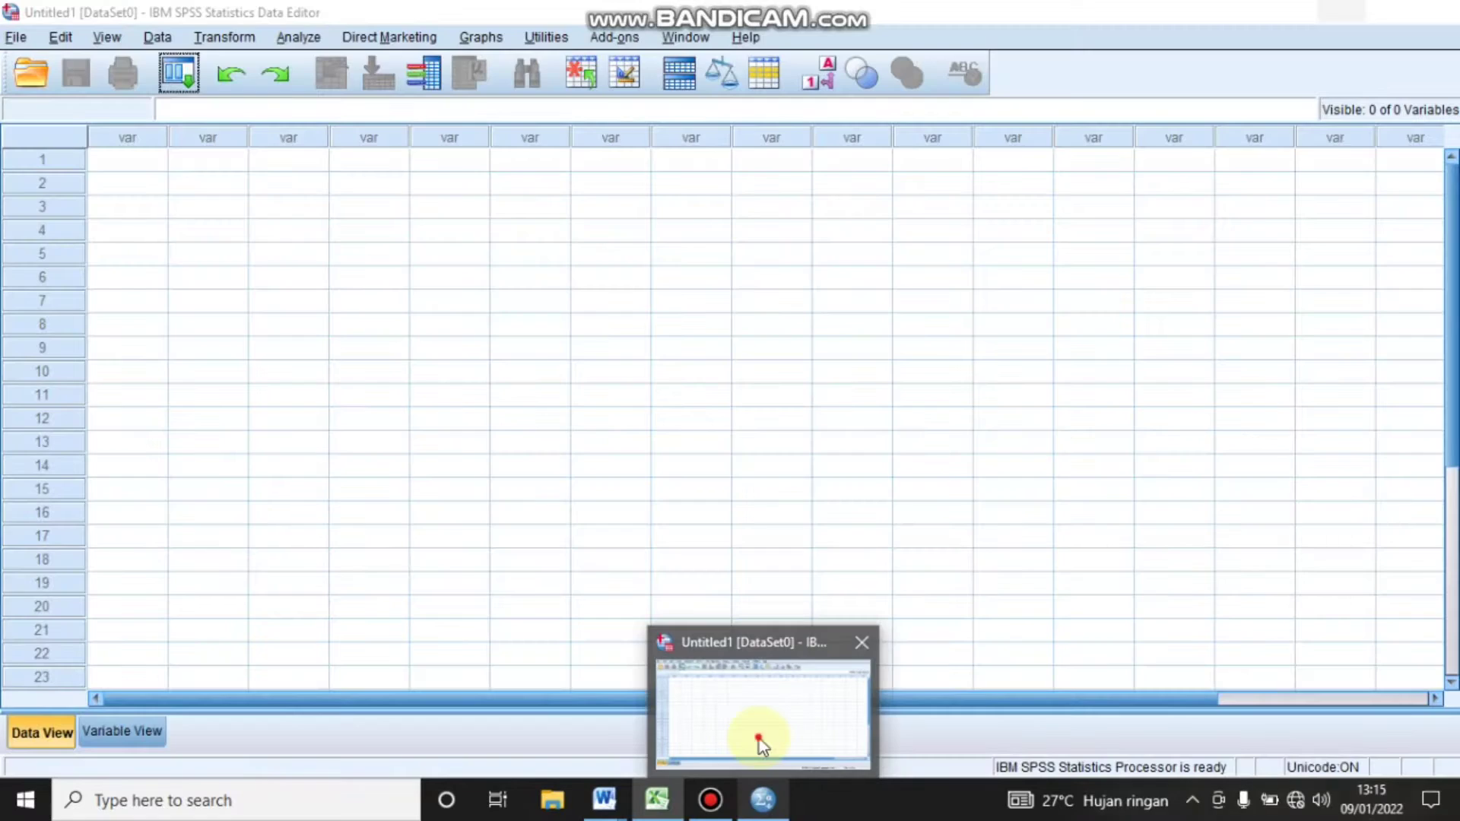
{"action": "left_click", "coordinate": [759, 738]}
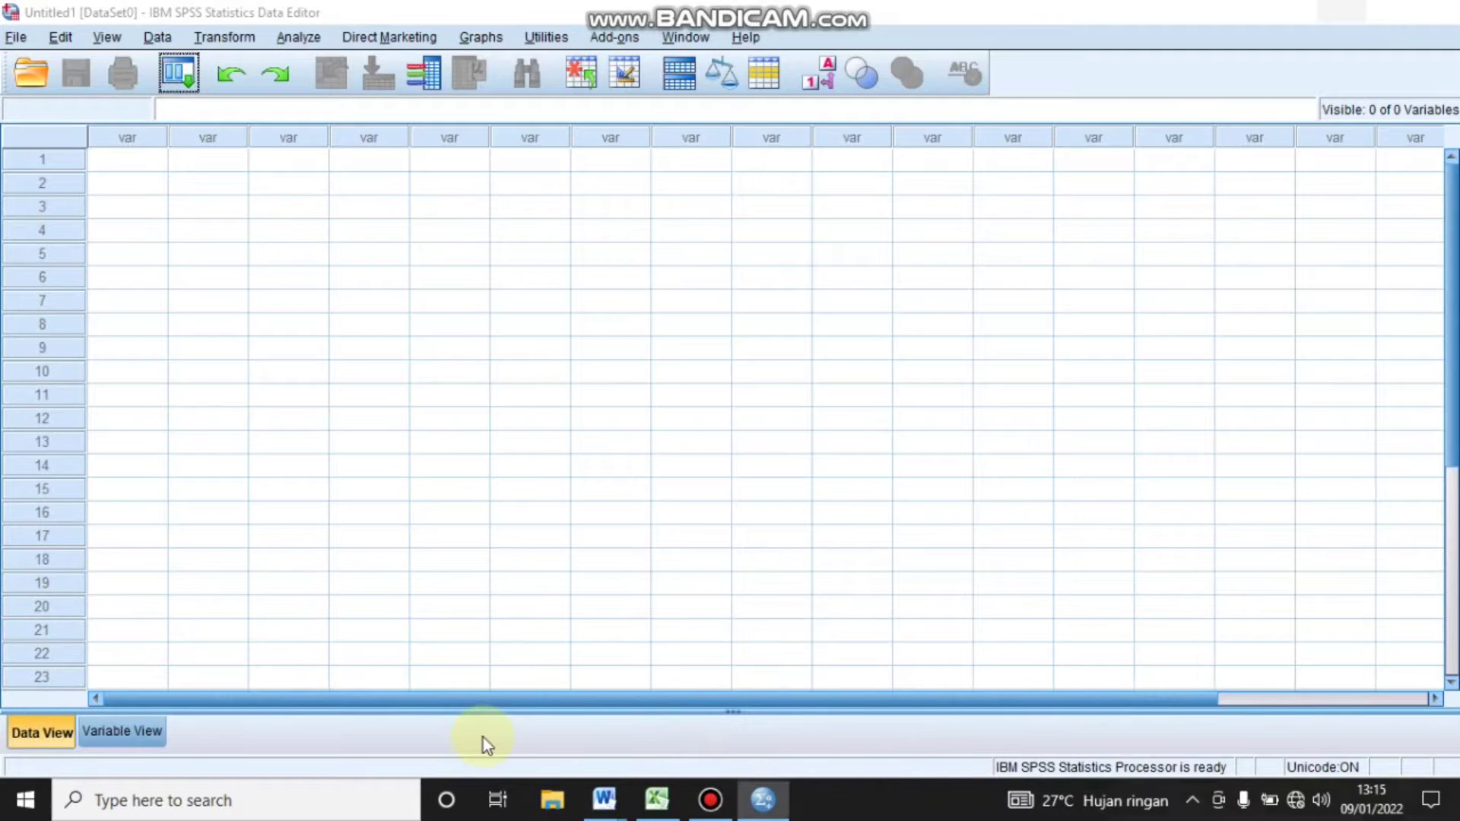
{"action": "left_click", "coordinate": [129, 160]}
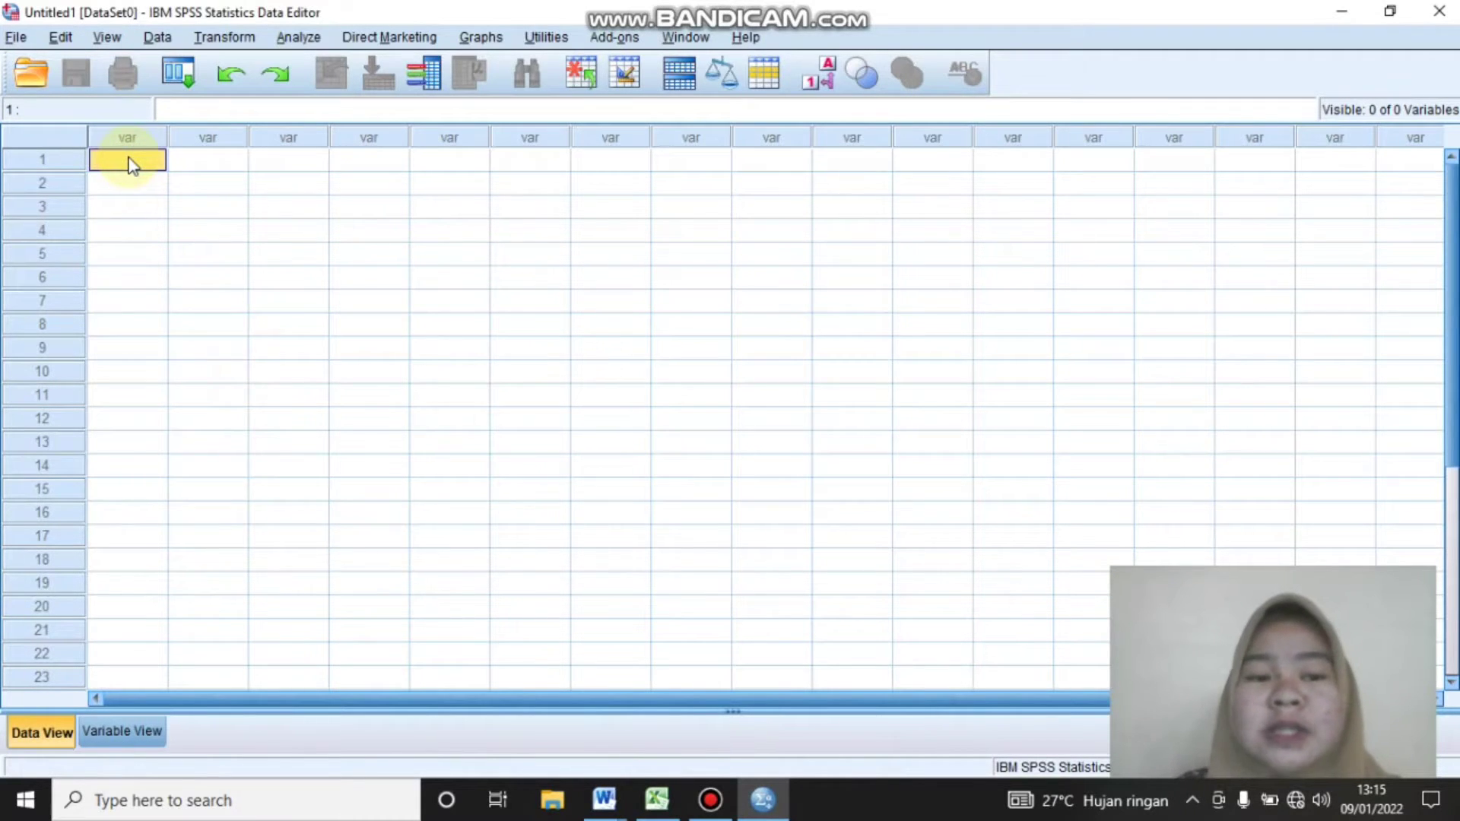
{"action": "right_click", "coordinate": [131, 163]}
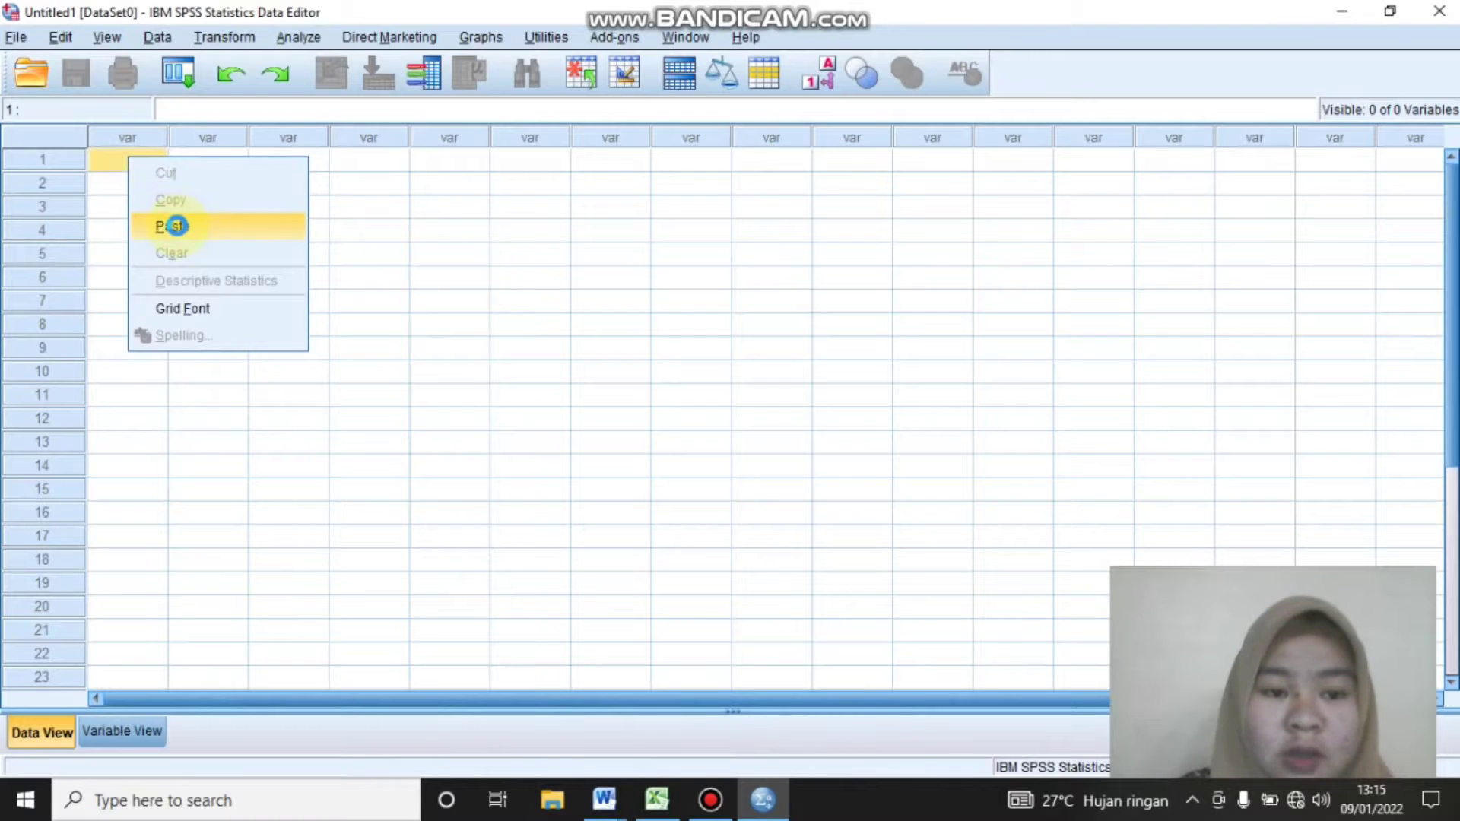
{"action": "left_click", "coordinate": [176, 226]}
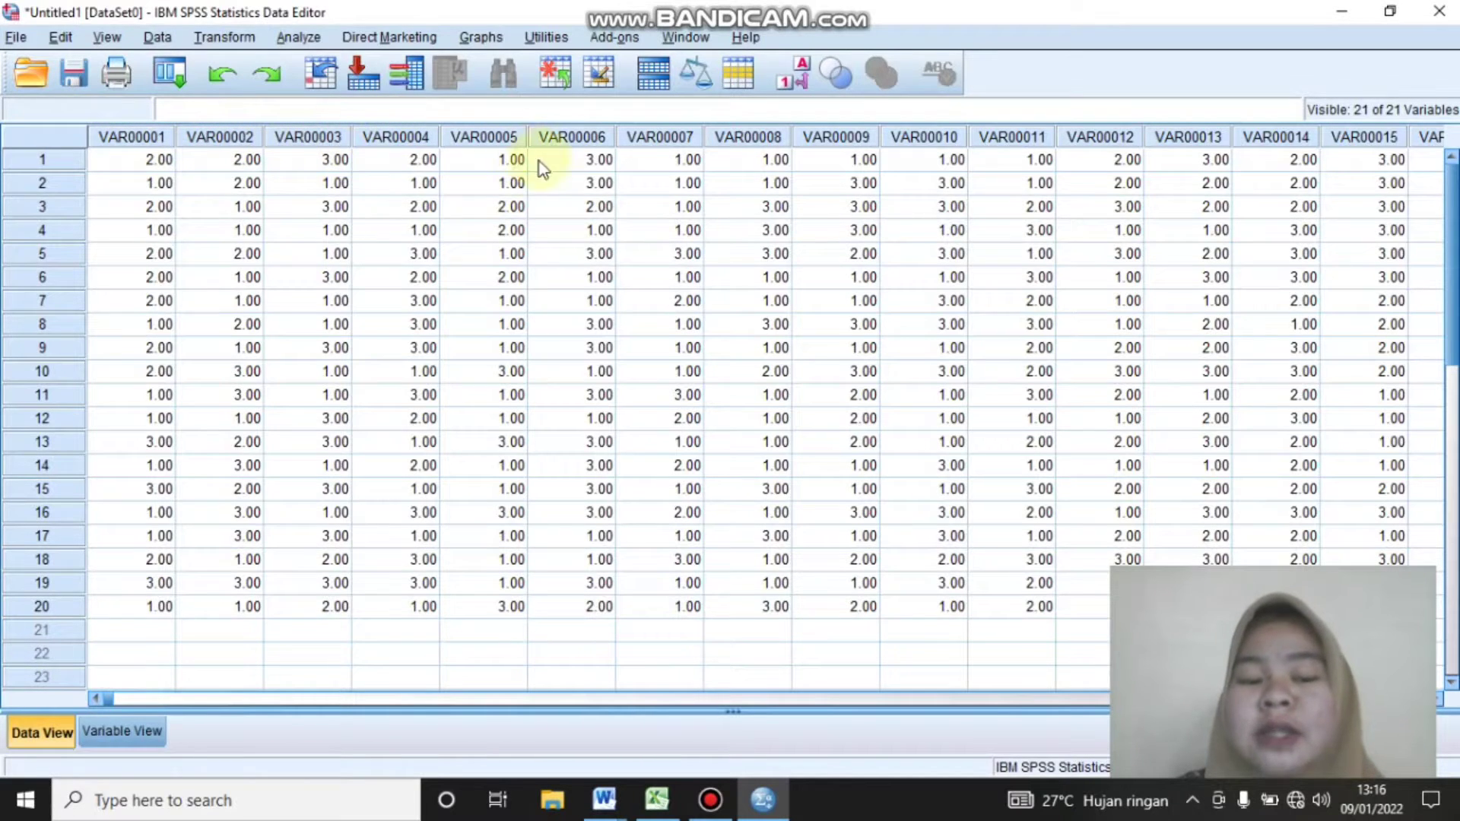
Show the variable definitions and rename the first five variables soal1, soal2, soal3, soal4 and soal5
{"action": "left_click", "coordinate": [118, 730]}
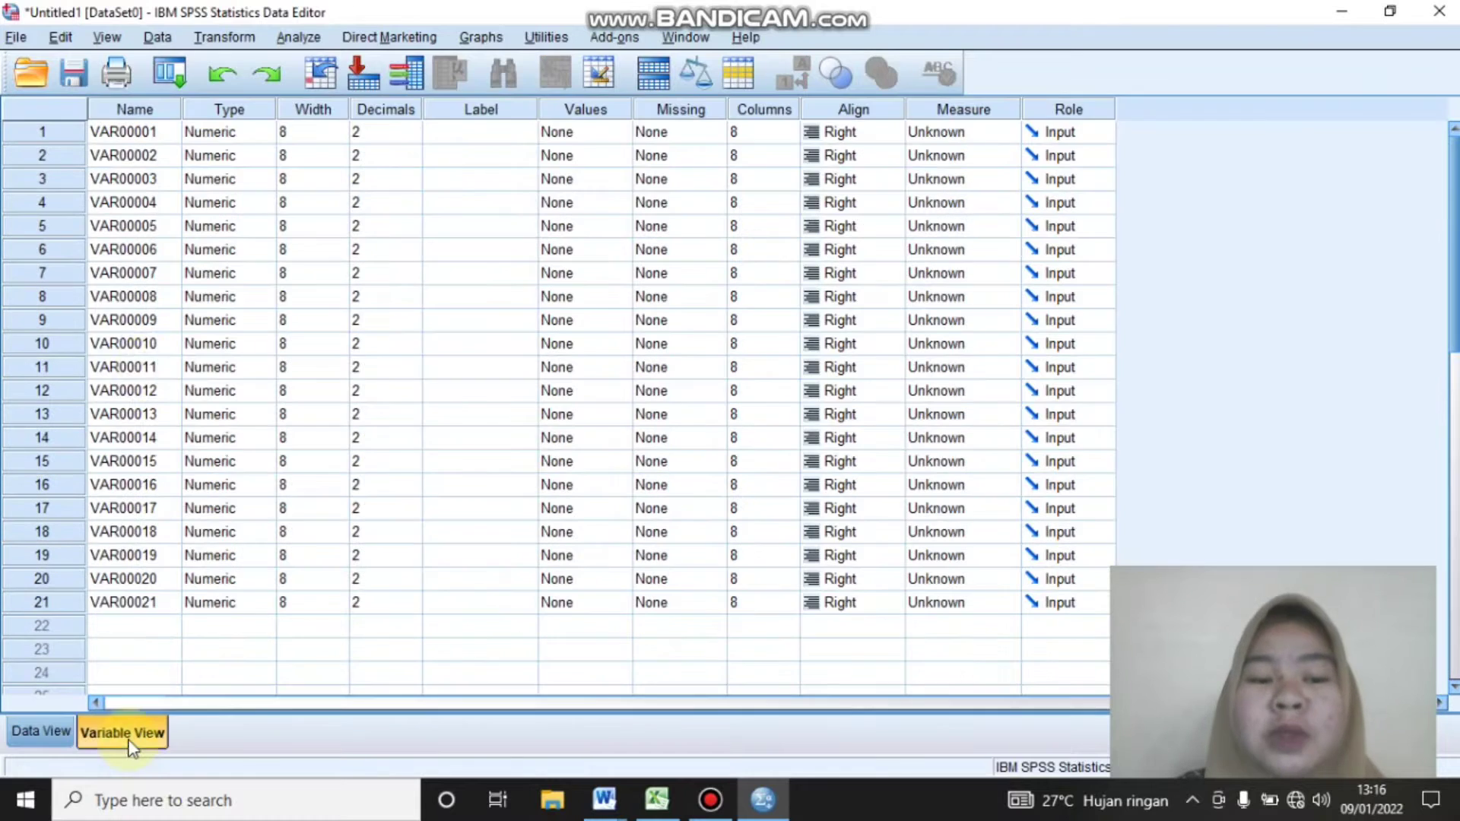
{"action": "left_click", "coordinate": [158, 135]}
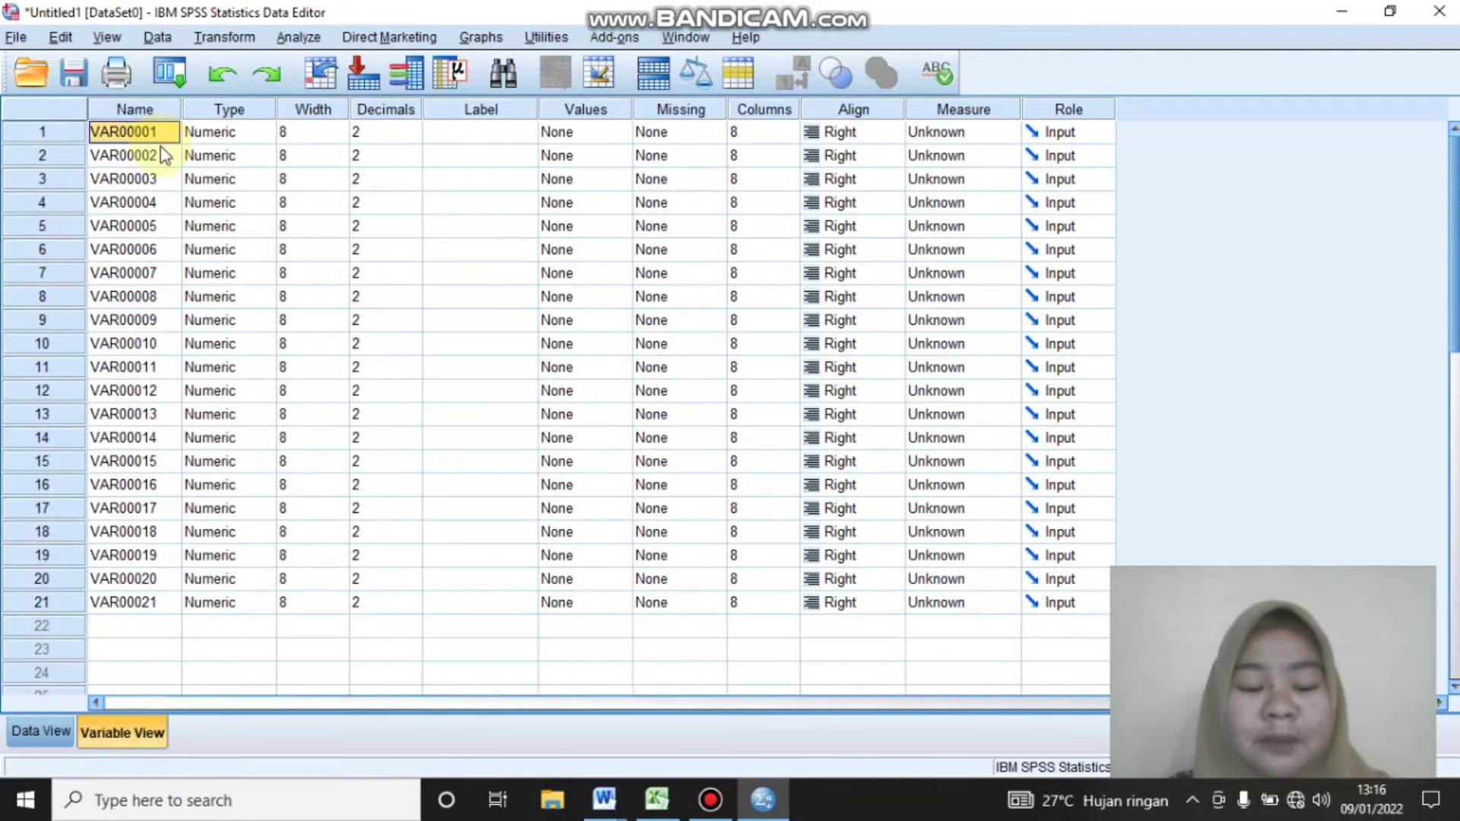
{"action": "type", "text": "soal1"}
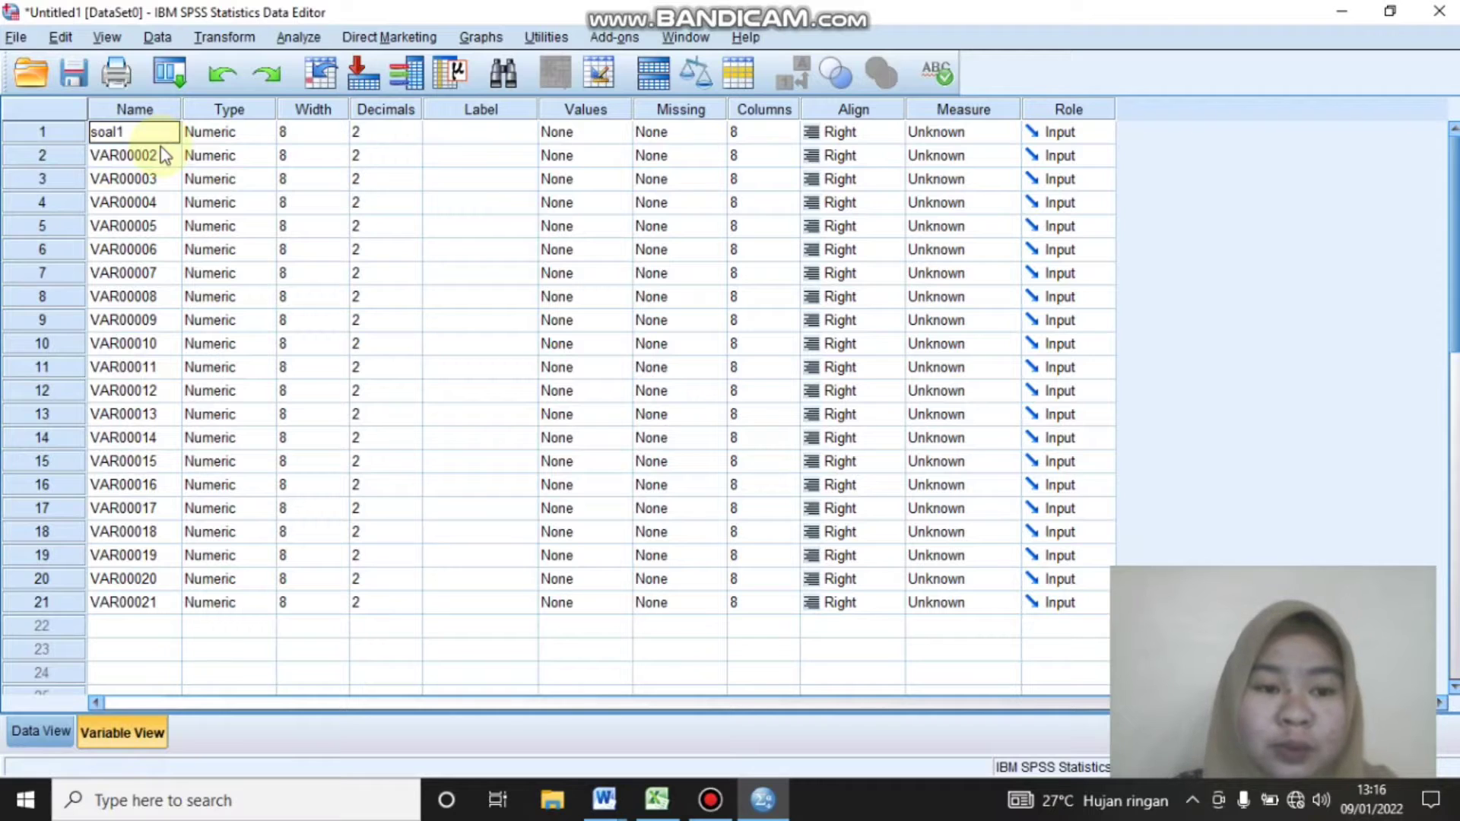
{"action": "left_click", "coordinate": [154, 152]}
{"action": "type", "text": "soal"}
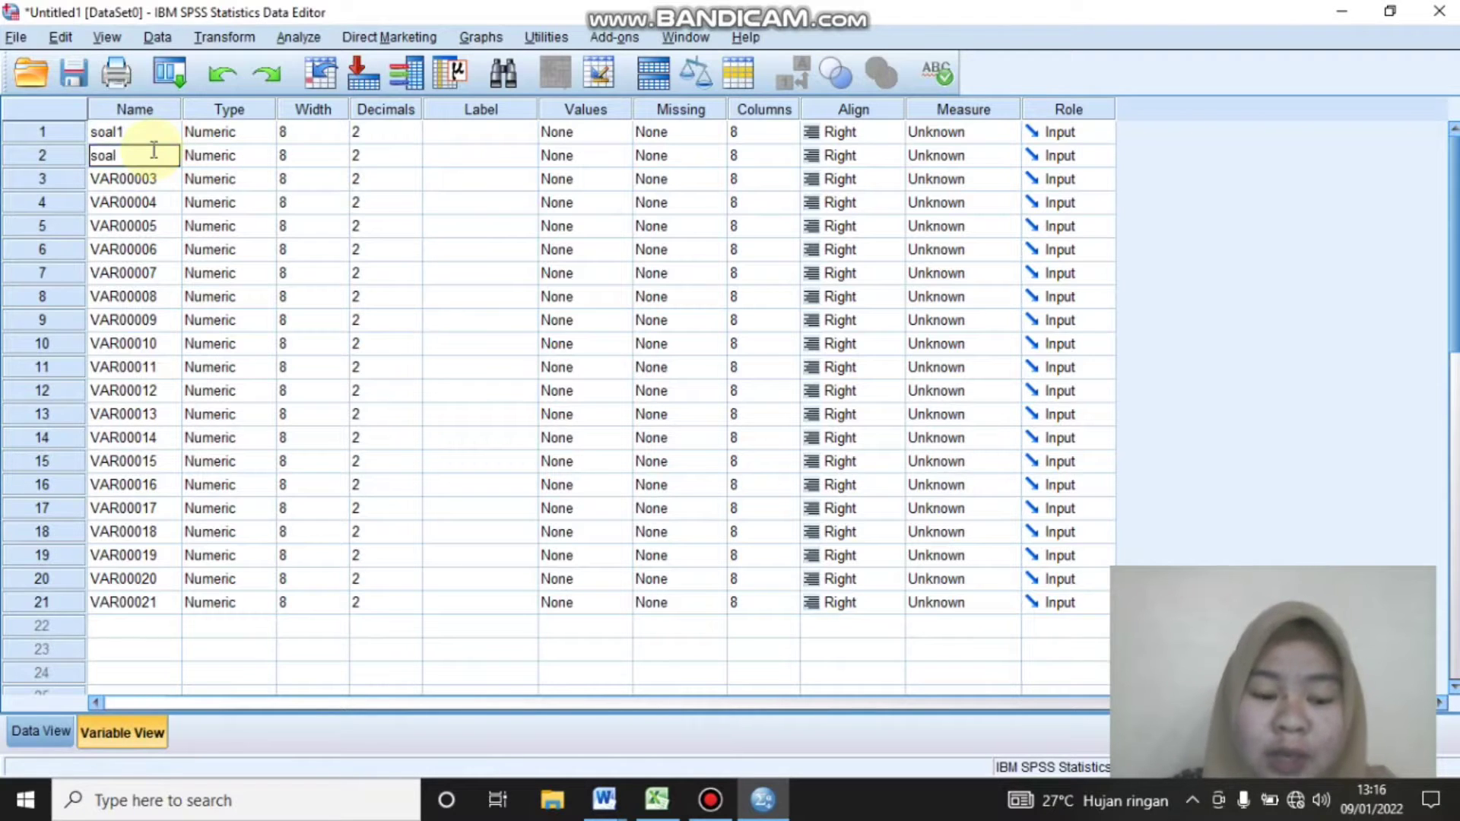
{"action": "type", "text": "2"}
{"action": "key", "text": "Return"}
{"action": "type", "text": "soal3"}
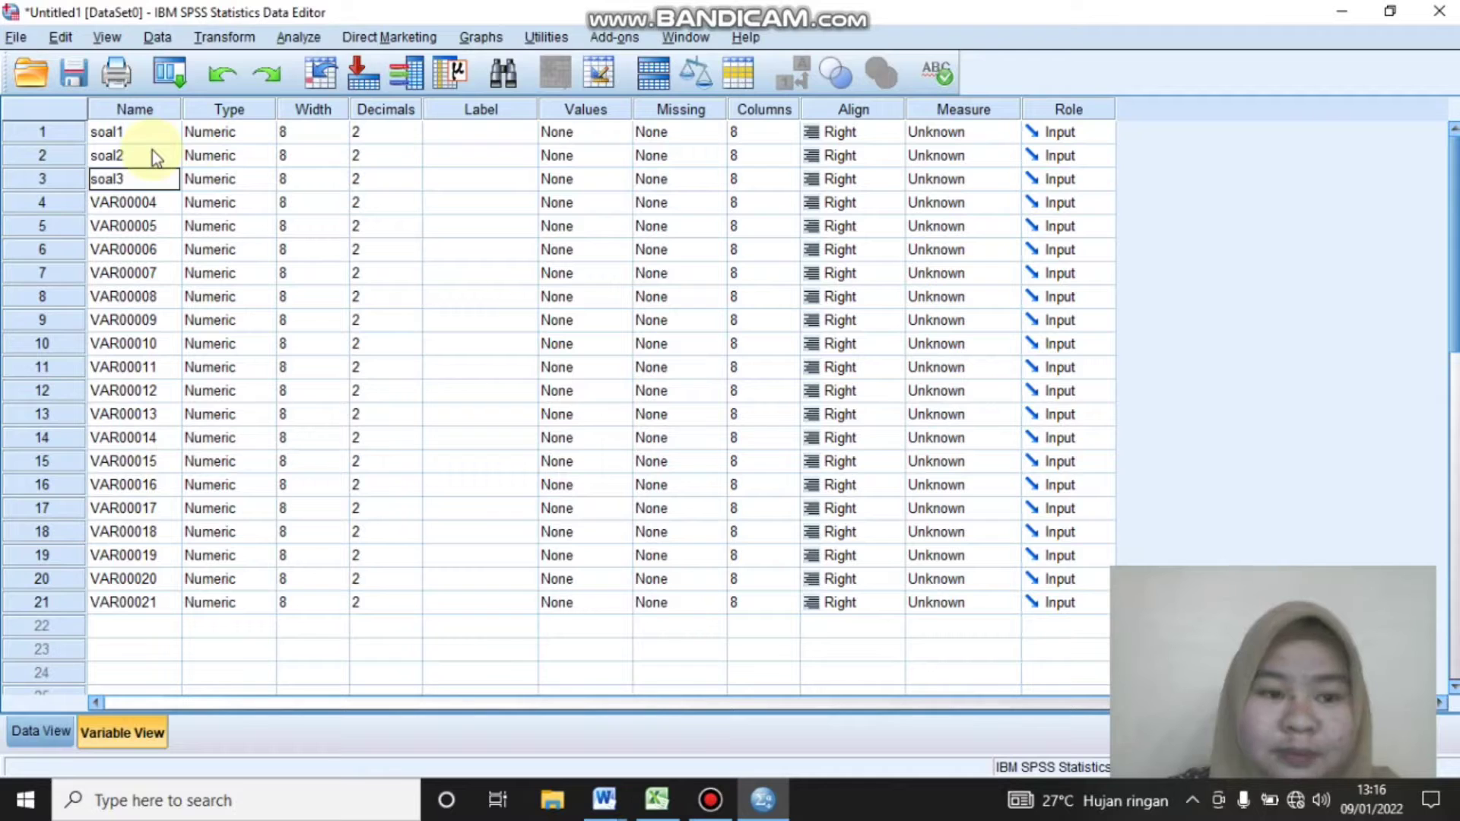
{"action": "key", "text": "Return"}
{"action": "type", "text": "soal4"}
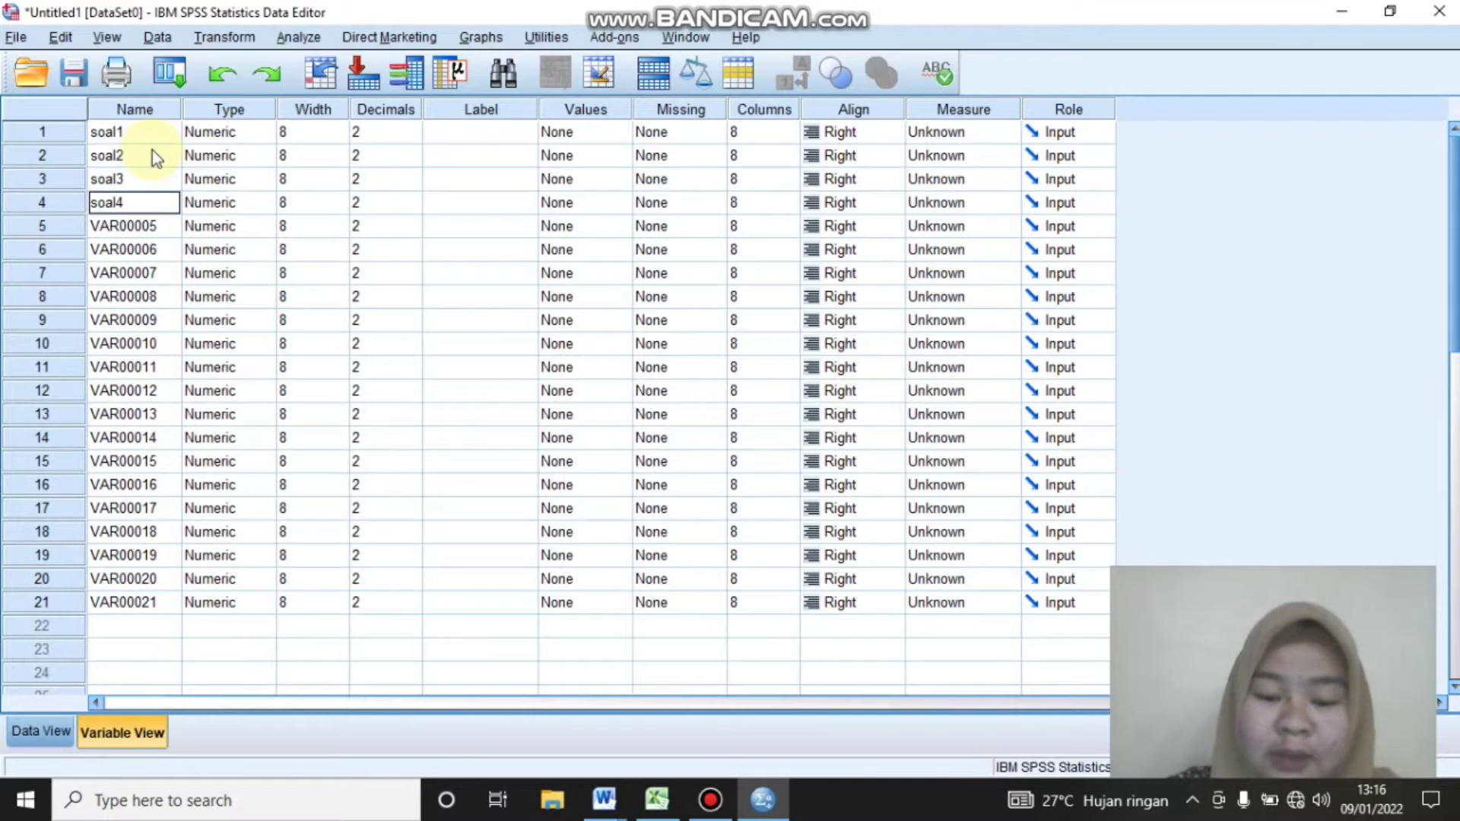
{"action": "key", "text": "Return"}
{"action": "type", "text": "soal5"}
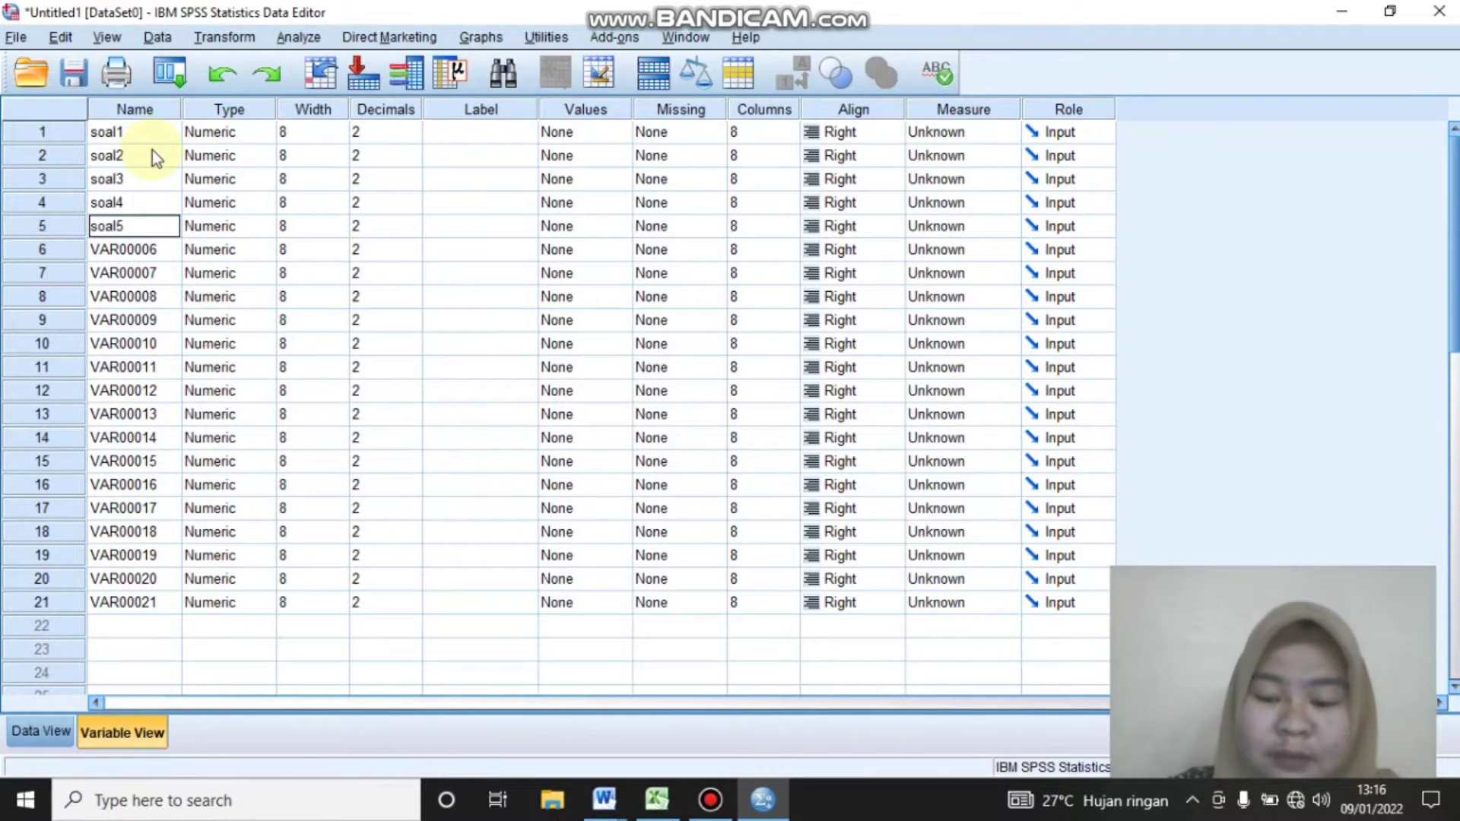
{"action": "key", "text": "Return"}
Rename variables 6 to 10 as soal6, soal7, soal8, soal9 and soal10
{"action": "type", "text": "soa"}
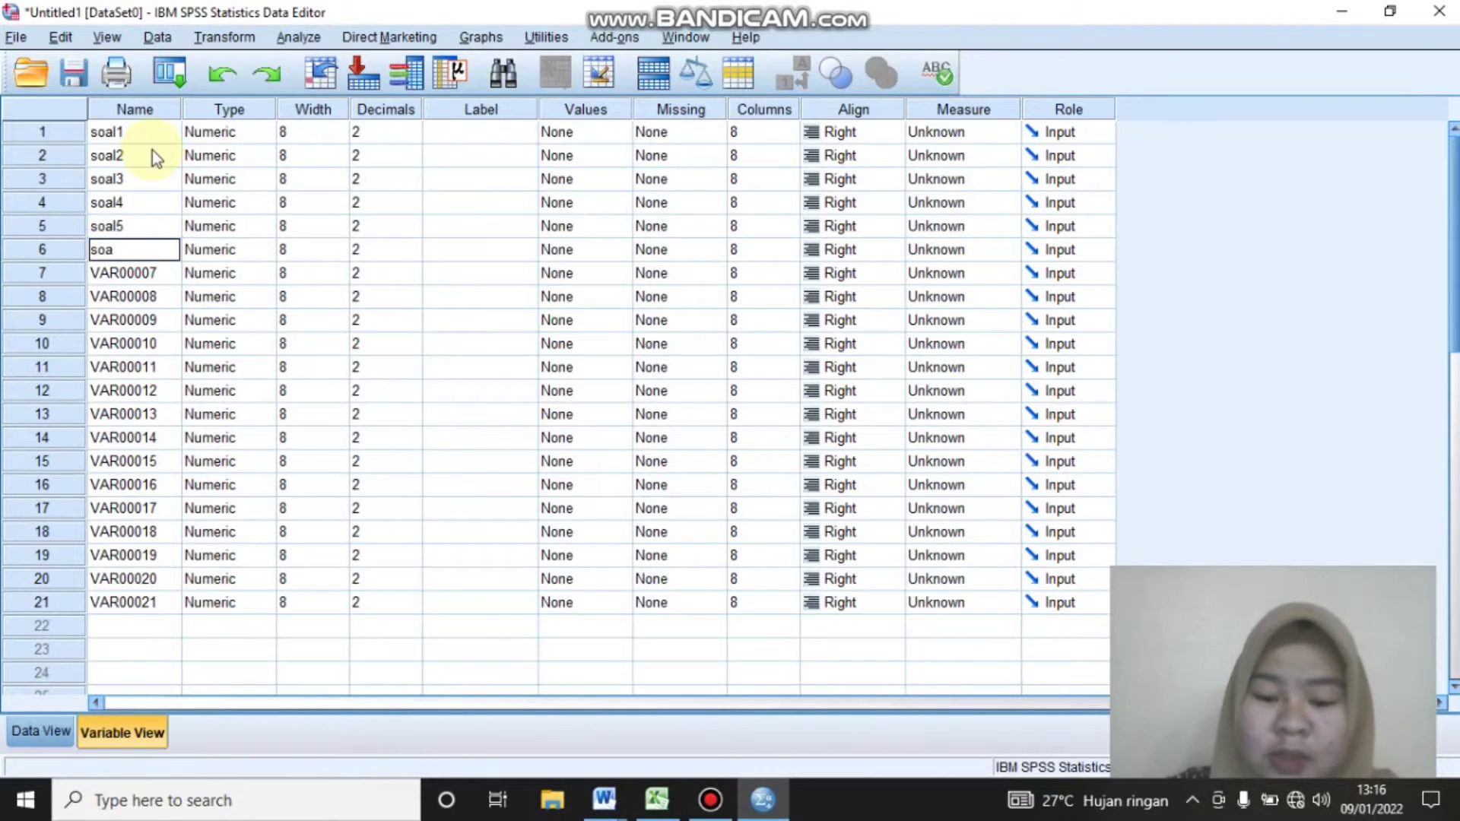
{"action": "type", "text": "l6"}
{"action": "key", "text": "Return"}
{"action": "type", "text": "soal7"}
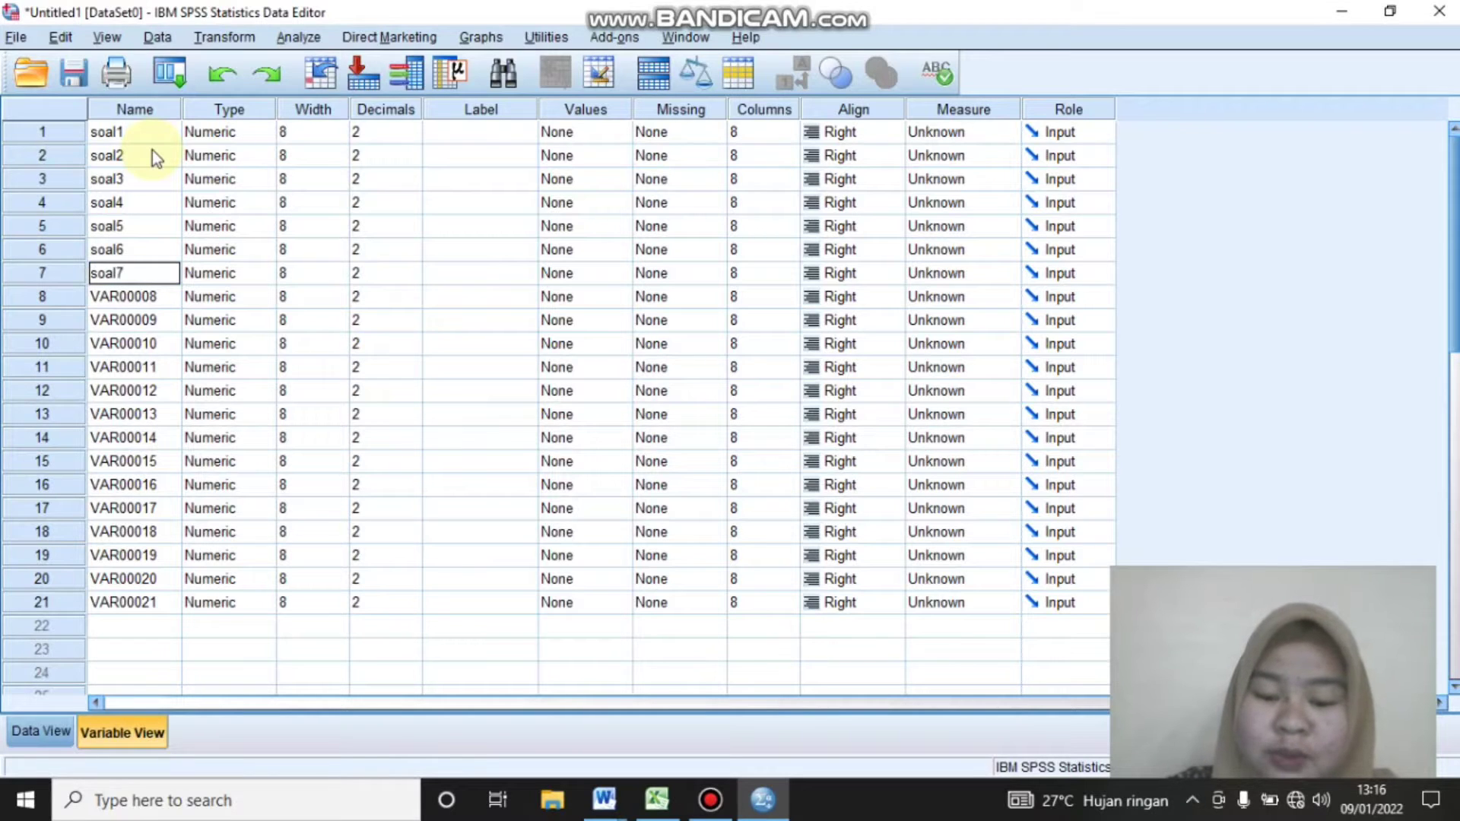
{"action": "key", "text": "Return"}
{"action": "type", "text": "soal8"}
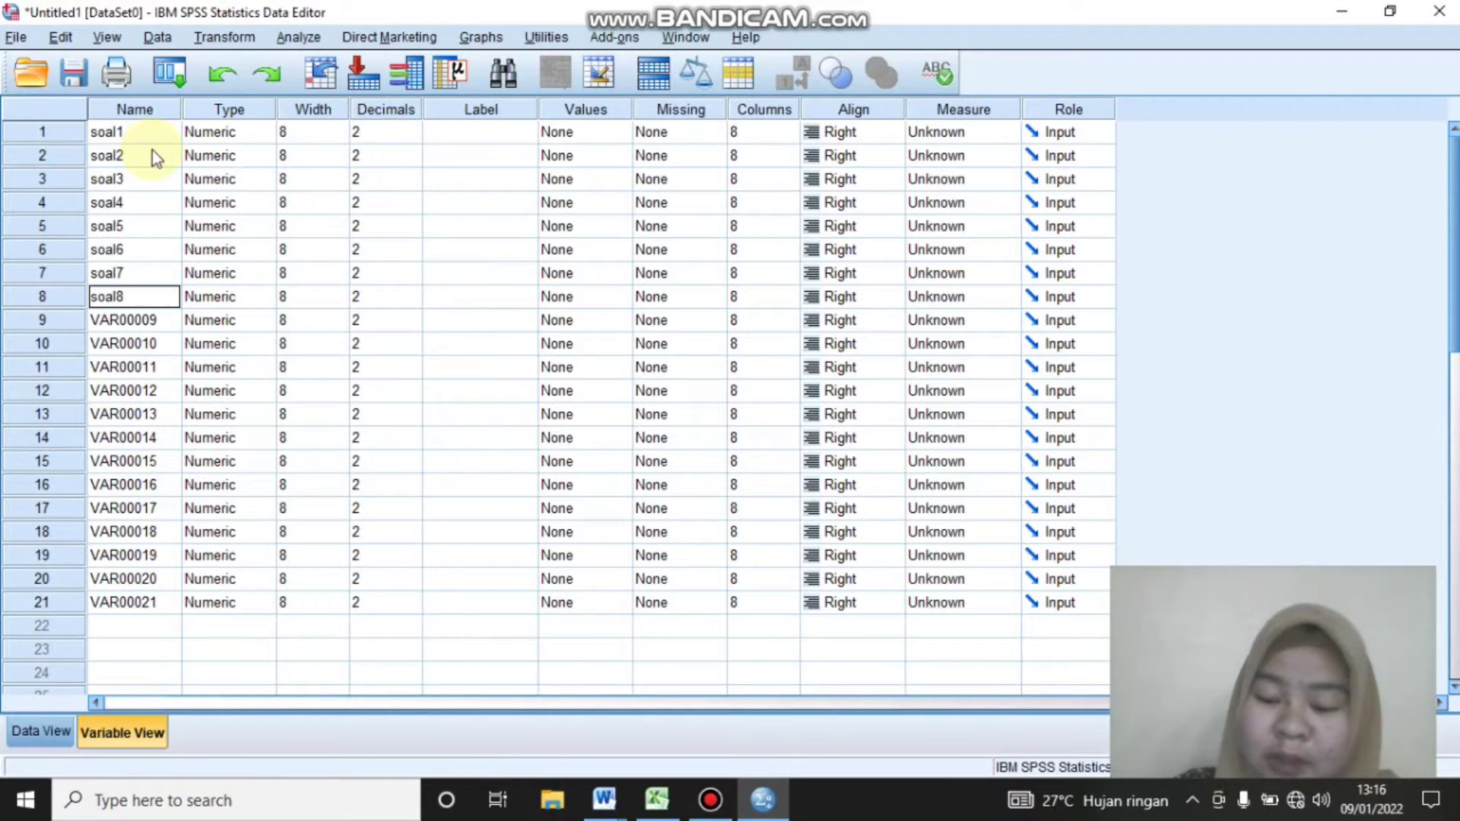
{"action": "key", "text": "Return"}
{"action": "type", "text": "soal9"}
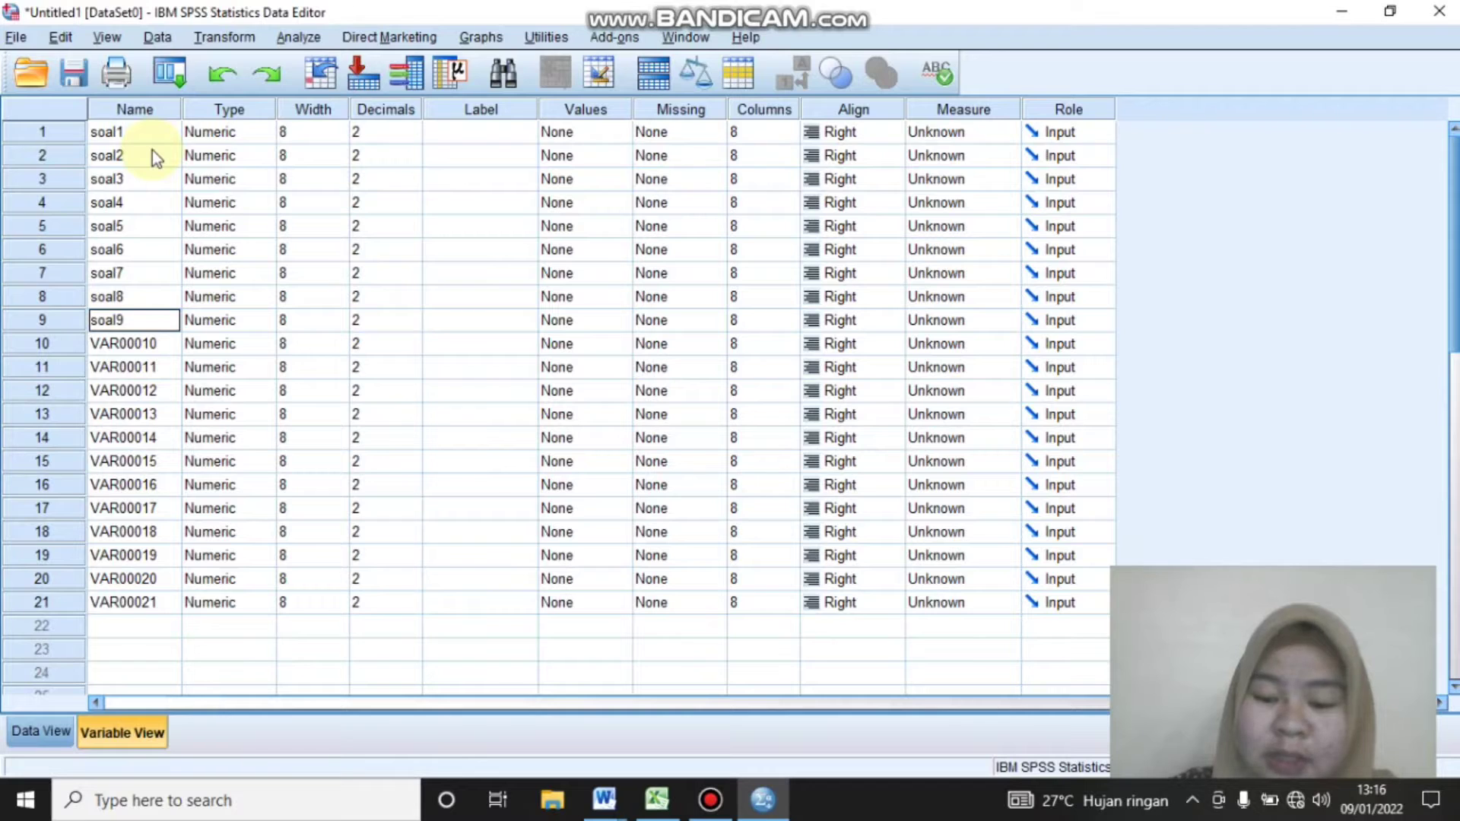
{"action": "key", "text": "Return"}
{"action": "type", "text": "soal10"}
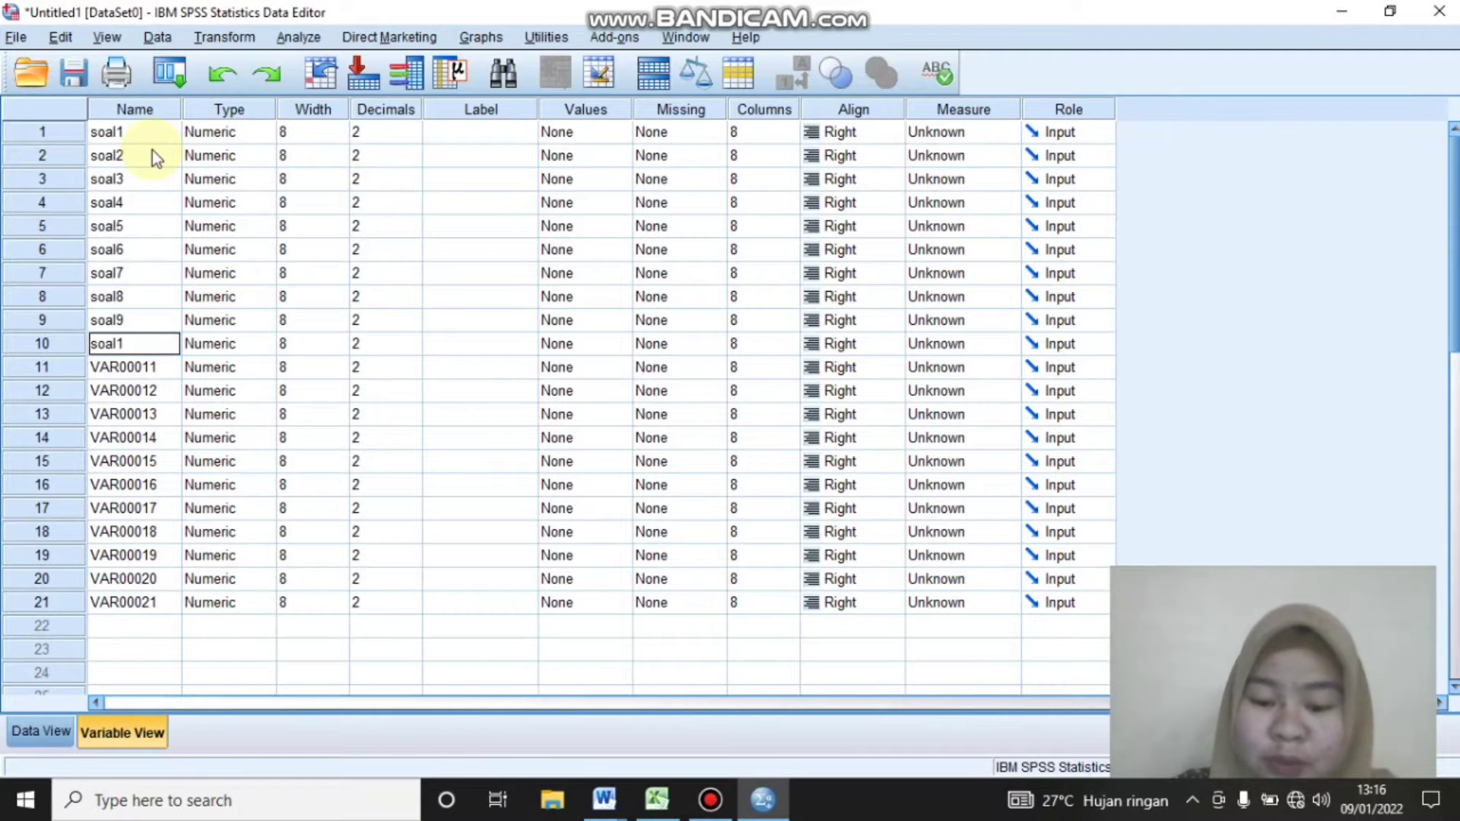
{"action": "key", "text": "Return"}
Rename variables 11 to 13 as soal11, soal12 and soal13
{"action": "type", "text": "soal11"}
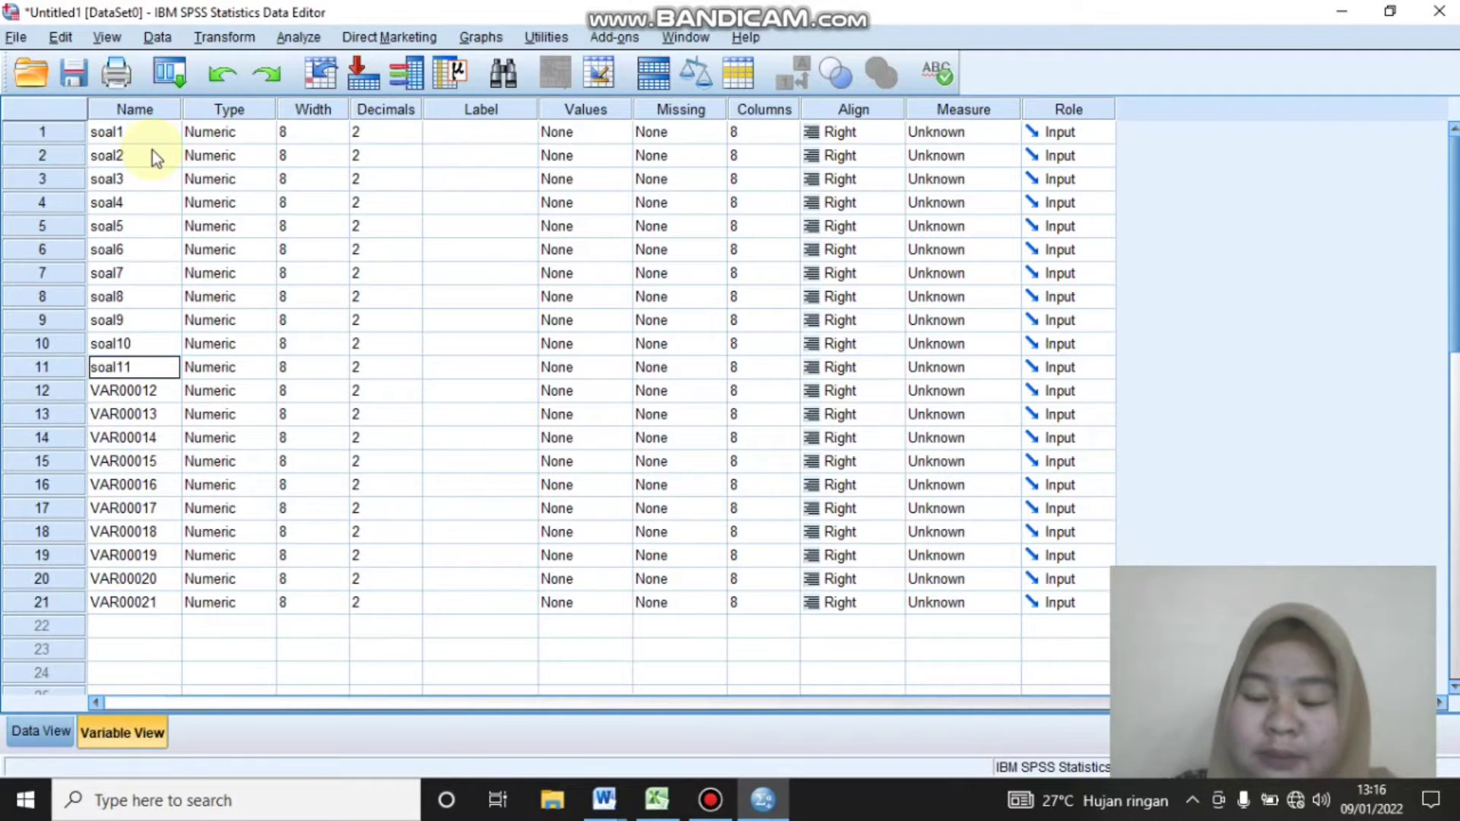
{"action": "key", "text": "Return"}
{"action": "type", "text": "soal1"}
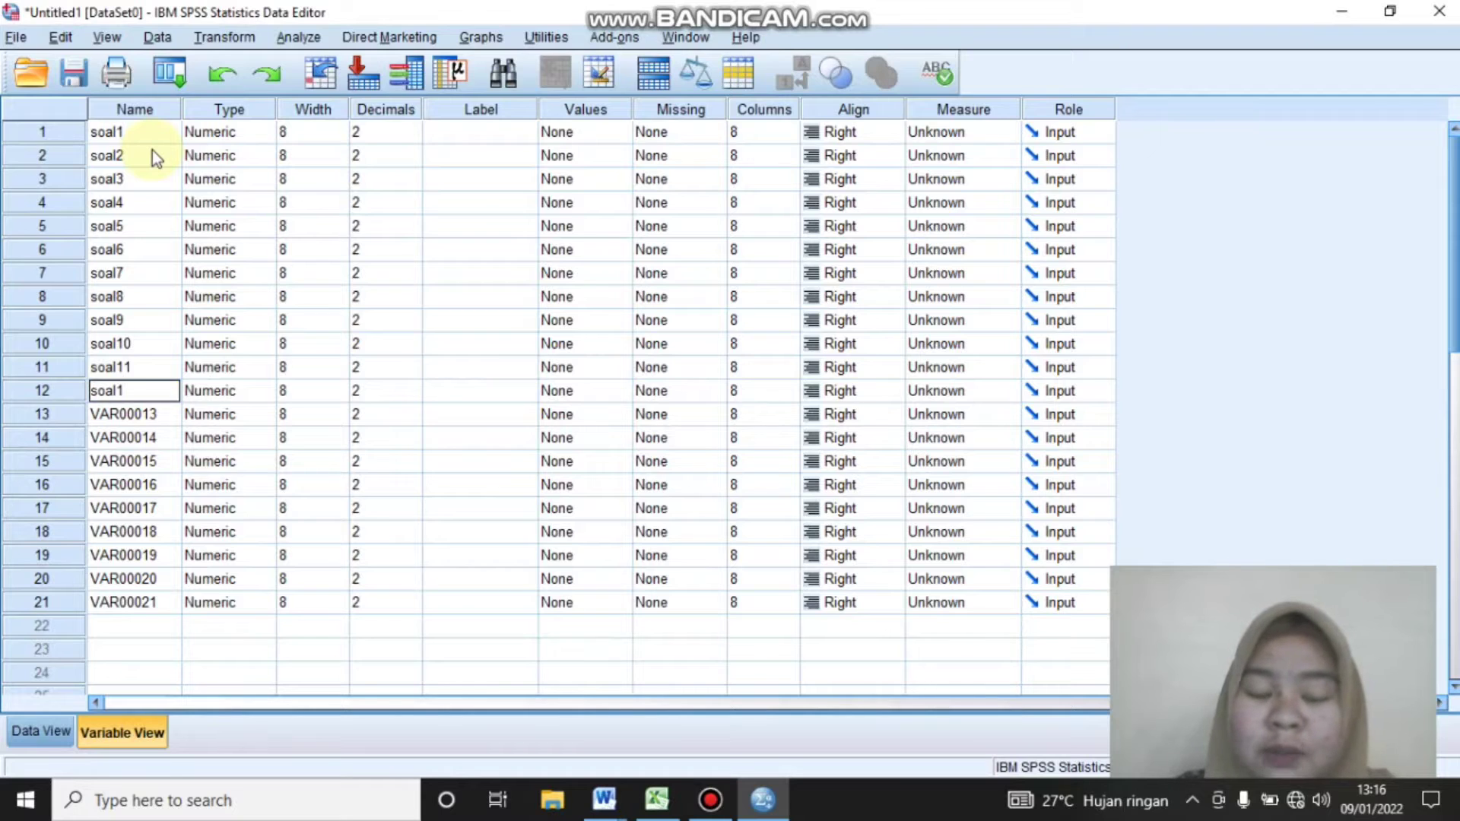
{"action": "type", "text": "2"}
{"action": "key", "text": "Return"}
{"action": "type", "text": "soal1"}
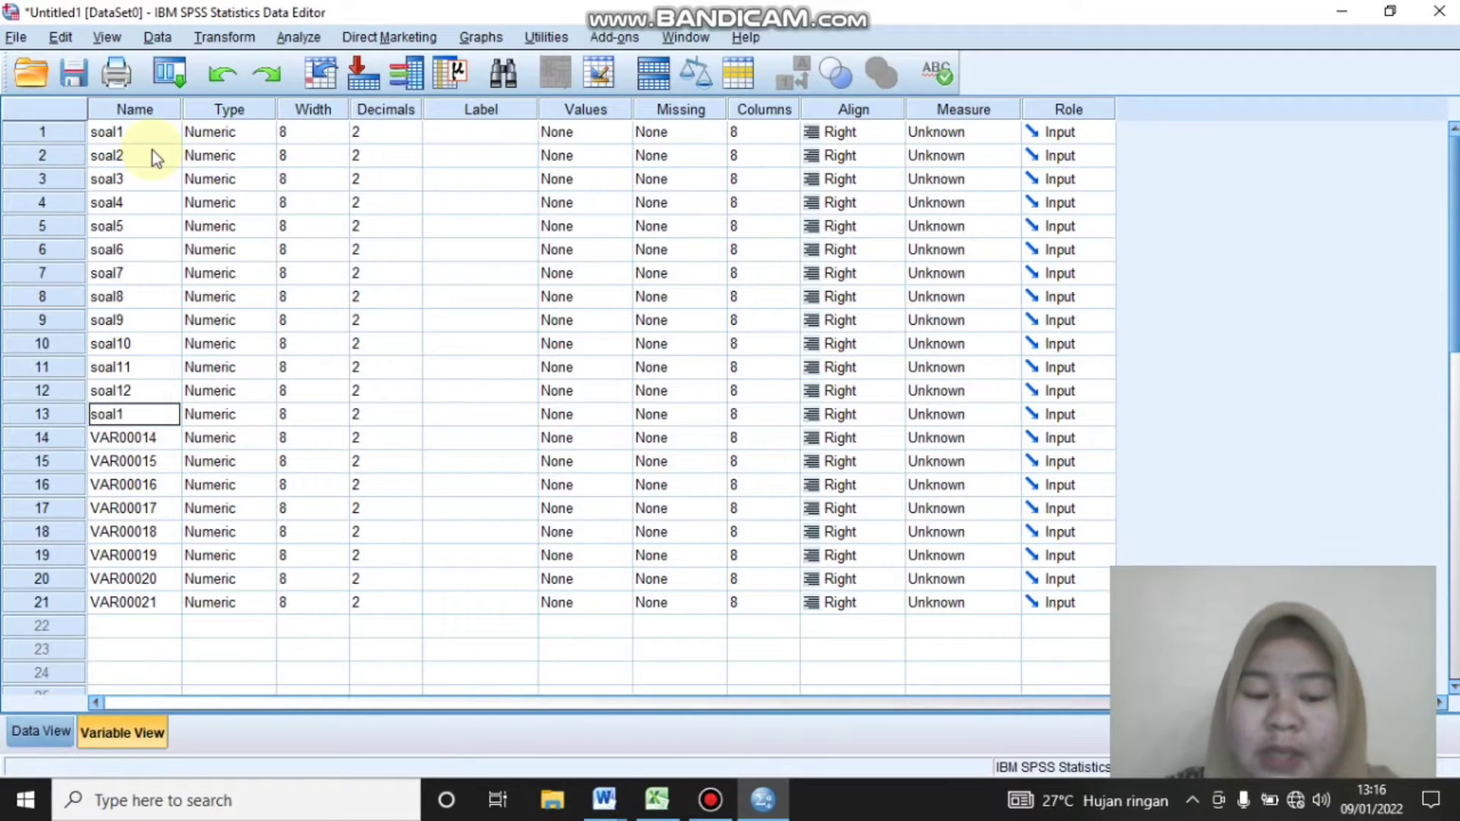
{"action": "type", "text": "3"}
{"action": "key", "text": "Return"}
Rename variables 14 to 16 as soal14, soal15 and soal16
{"action": "type", "text": "soal"}
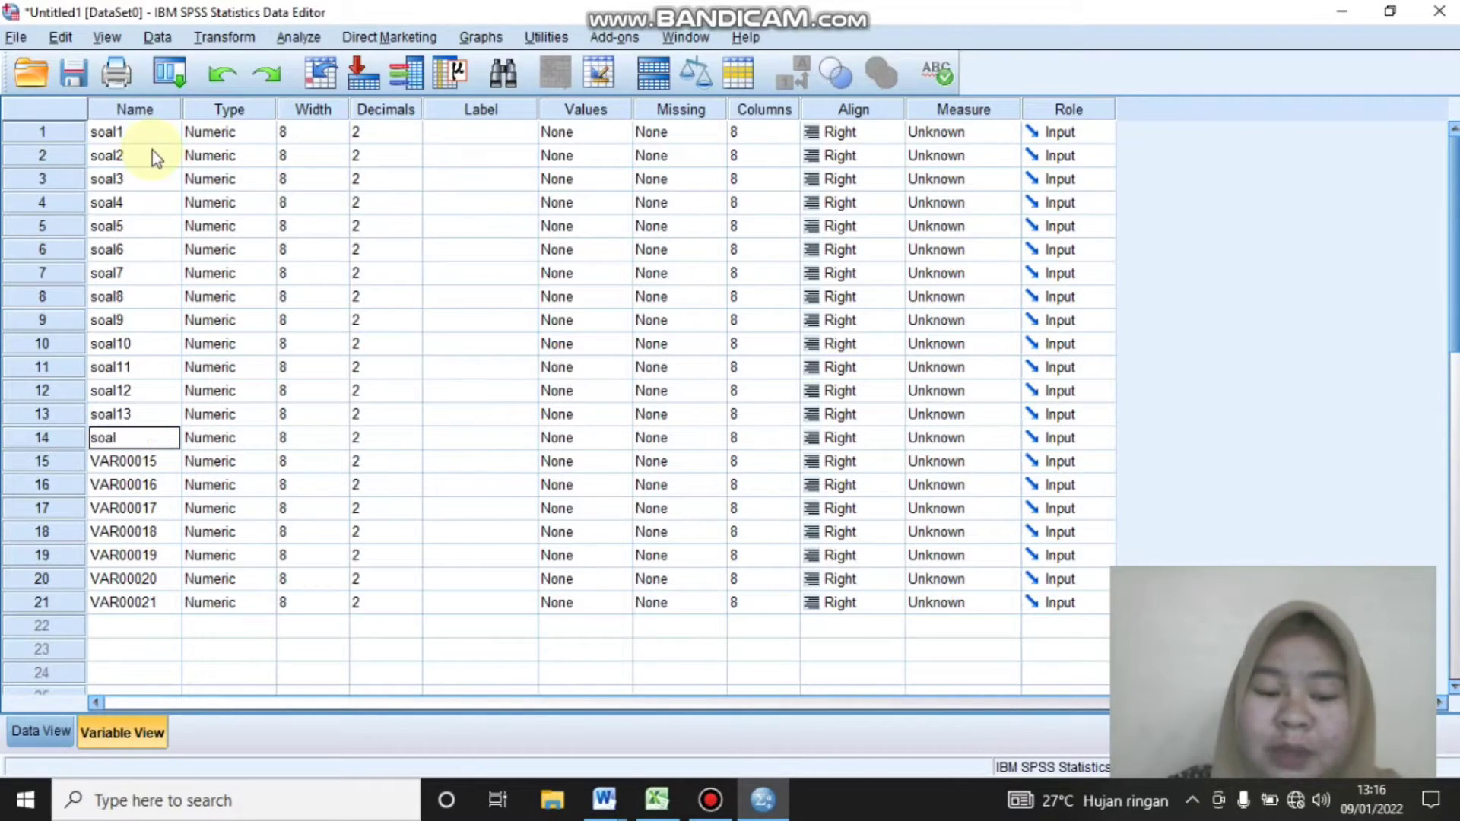
{"action": "type", "text": "14"}
{"action": "key", "text": "Return"}
{"action": "type", "text": "soa"}
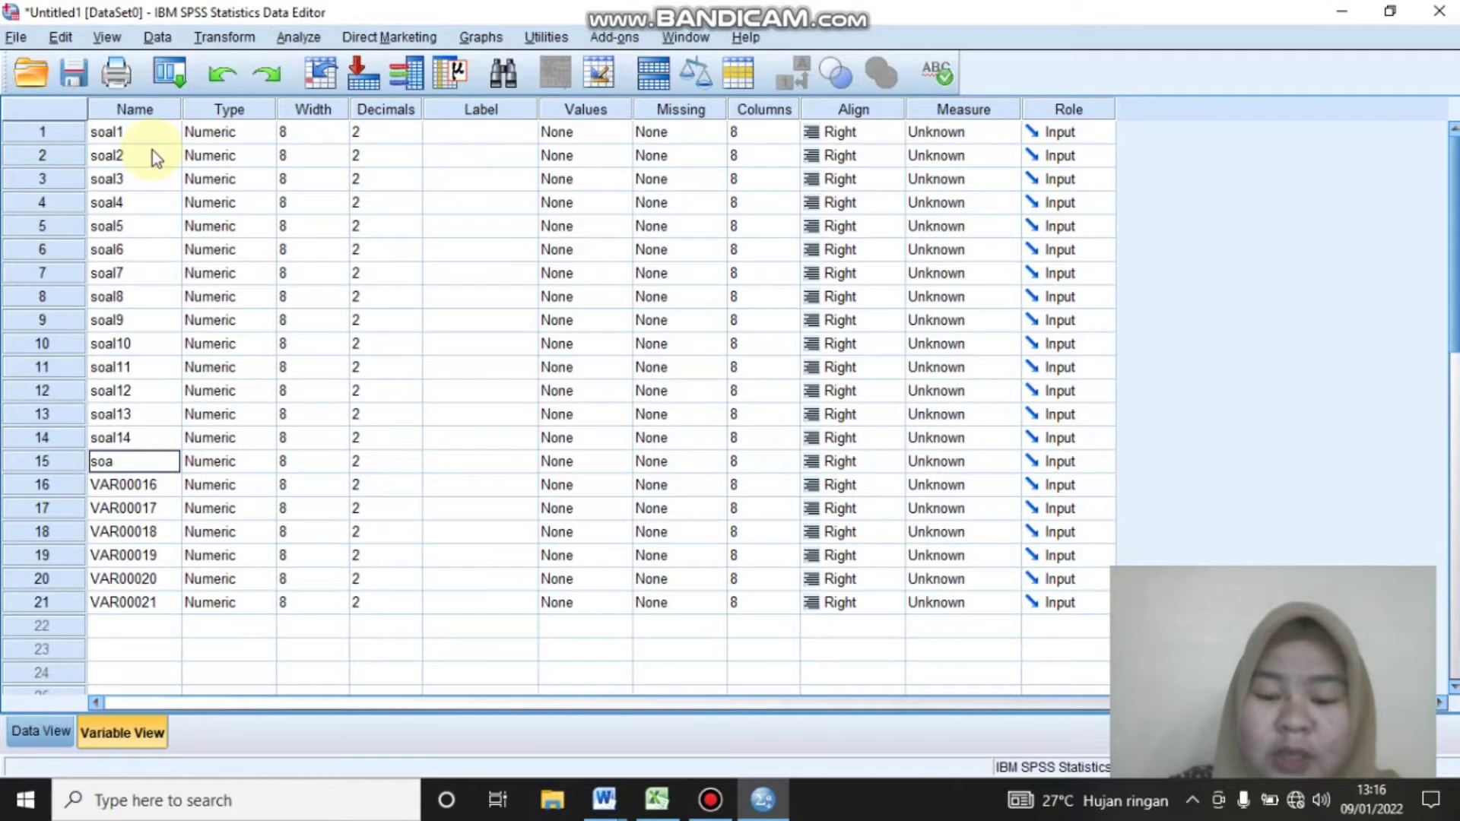
{"action": "type", "text": "l15"}
{"action": "key", "text": "Return"}
{"action": "type", "text": "soa"}
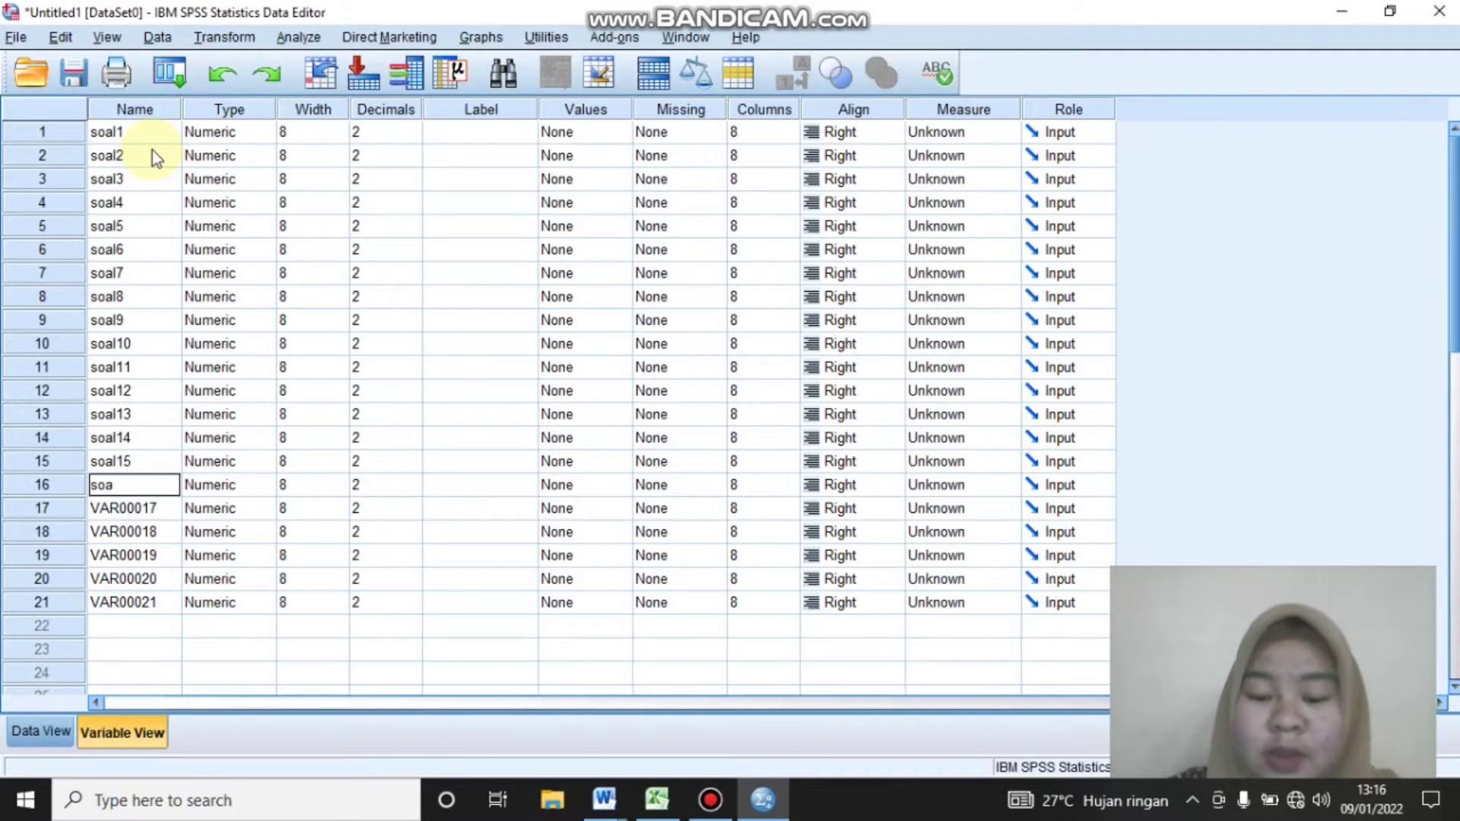
{"action": "key", "text": "Return"}
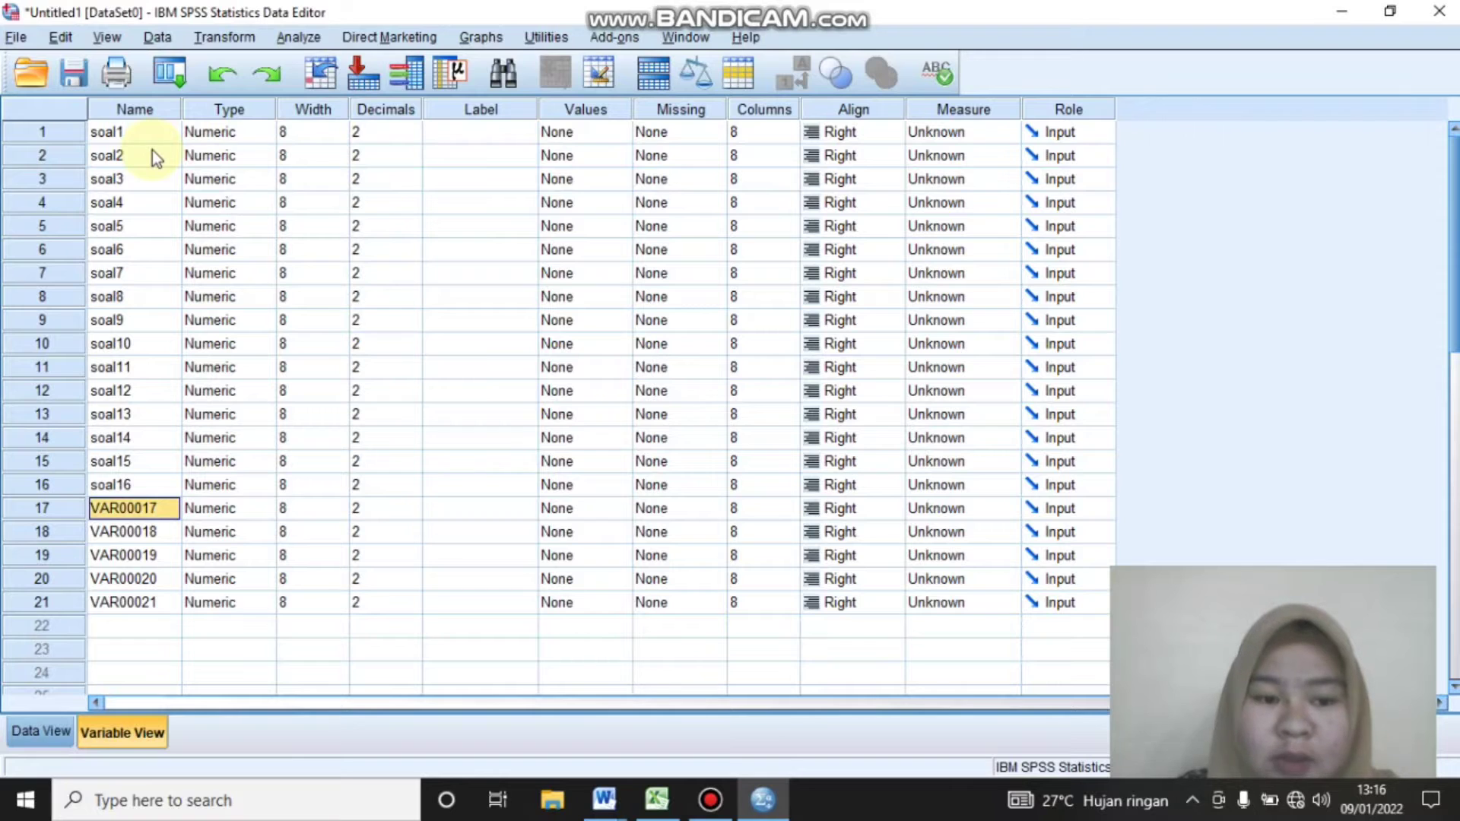
Rename variables 17 to 20 as soal17, soal18, soal19 and soal20, and variable 21 as Total
{"action": "type", "text": "soal17"}
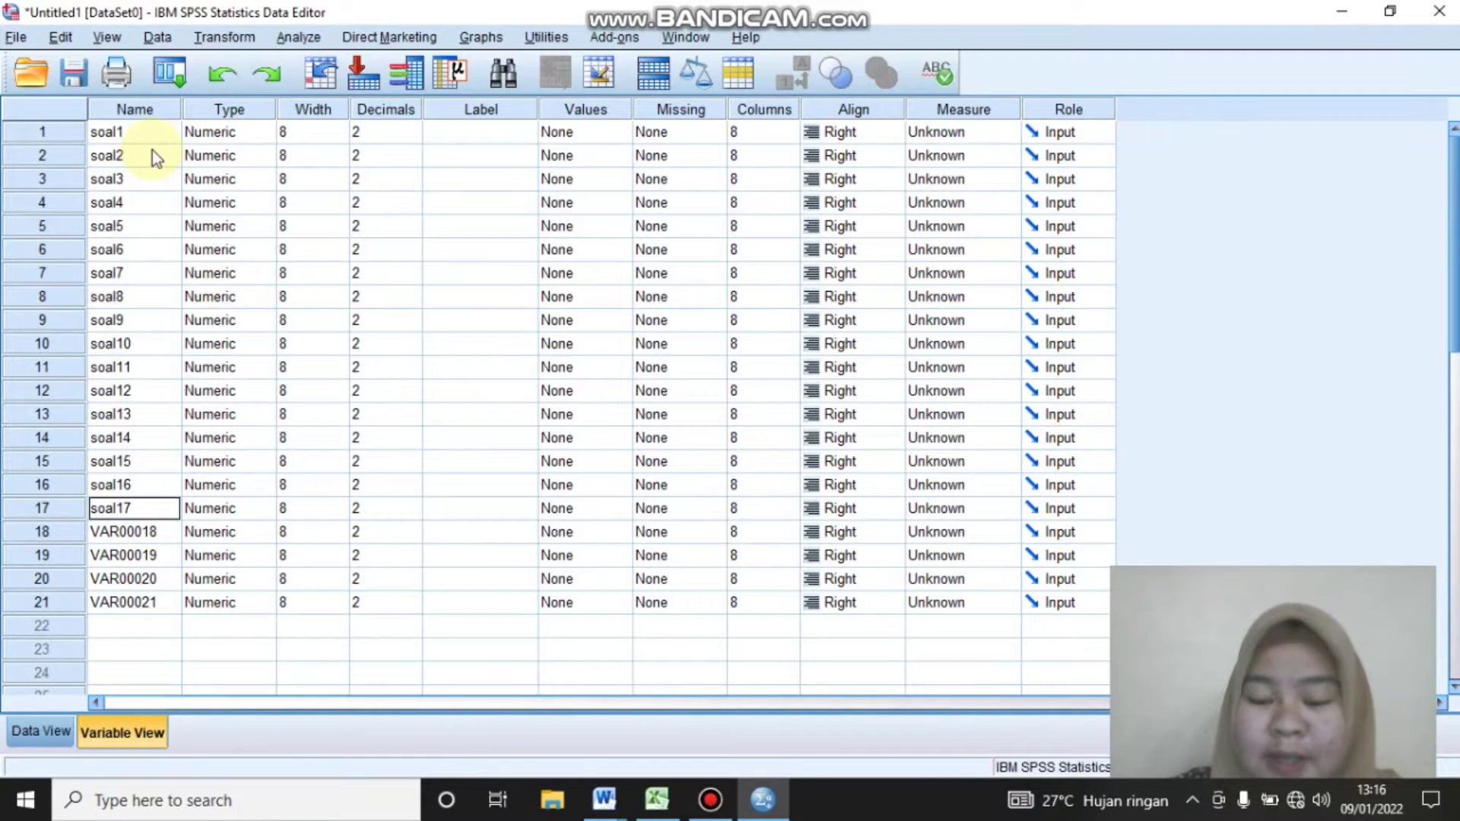
{"action": "key", "text": "Return"}
{"action": "type", "text": "soal18"}
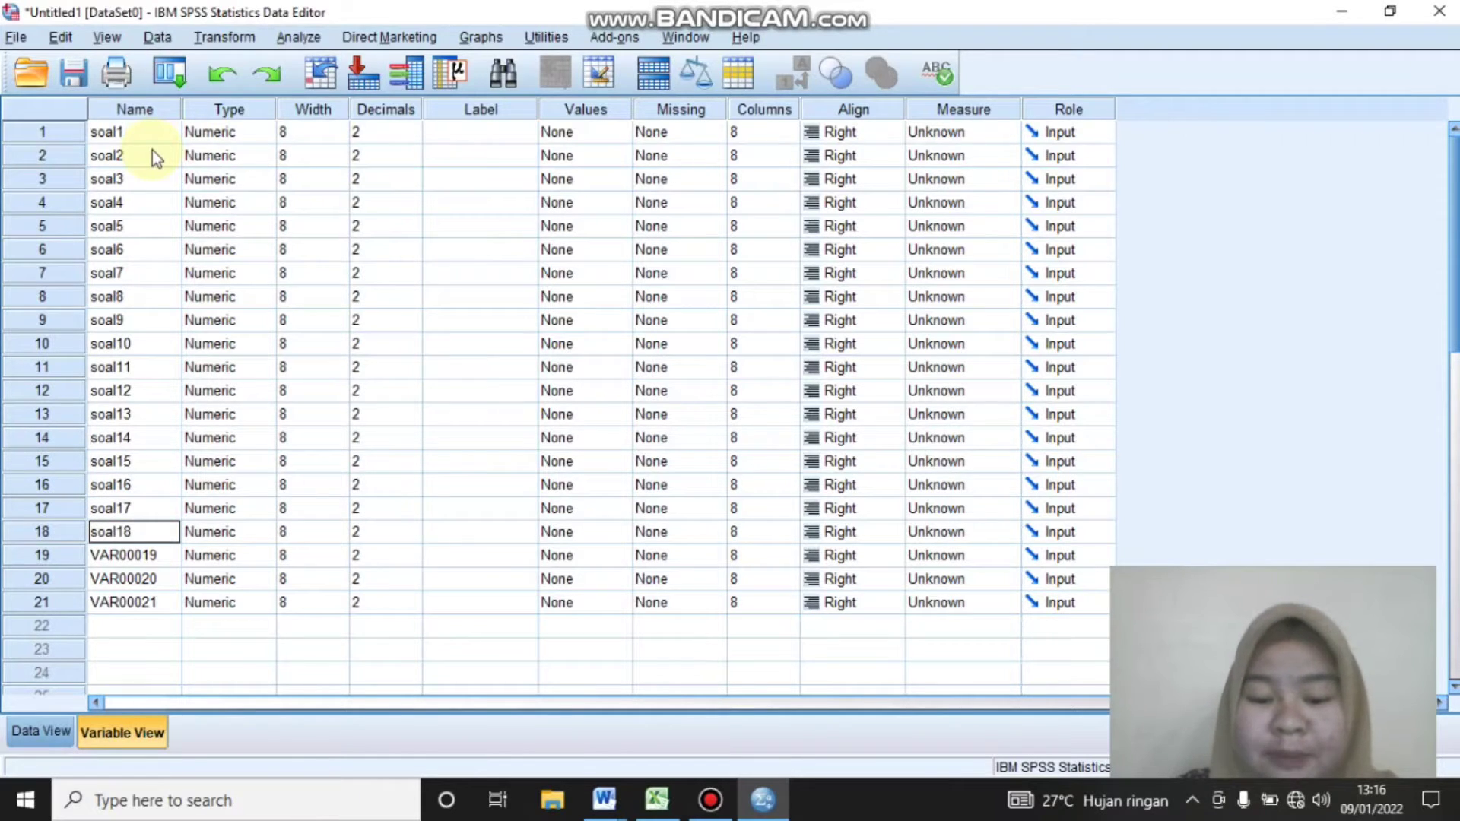
{"action": "key", "text": "Return"}
{"action": "type", "text": "soal19"}
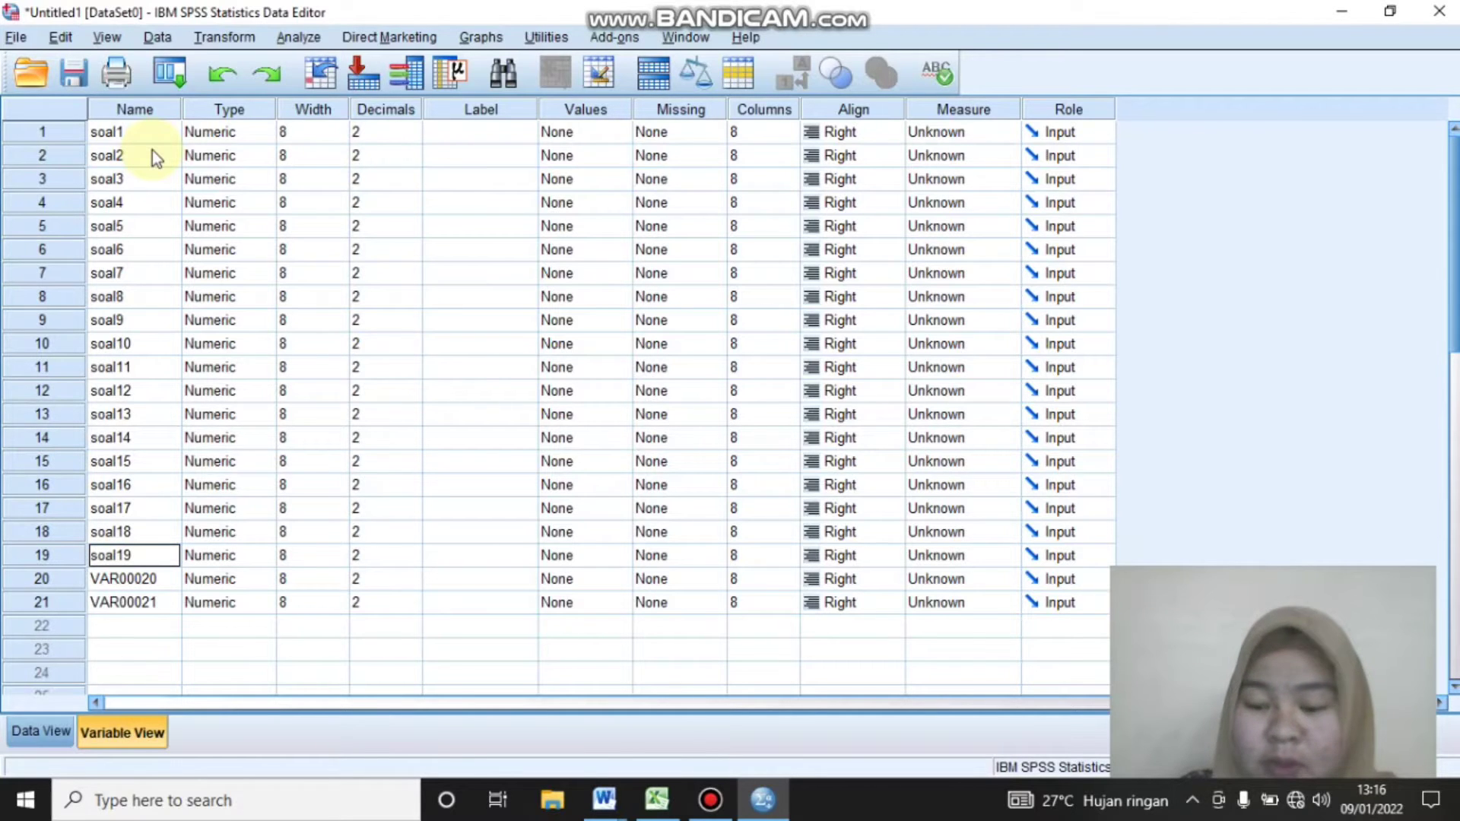
{"action": "key", "text": "Return"}
{"action": "type", "text": "soal20"}
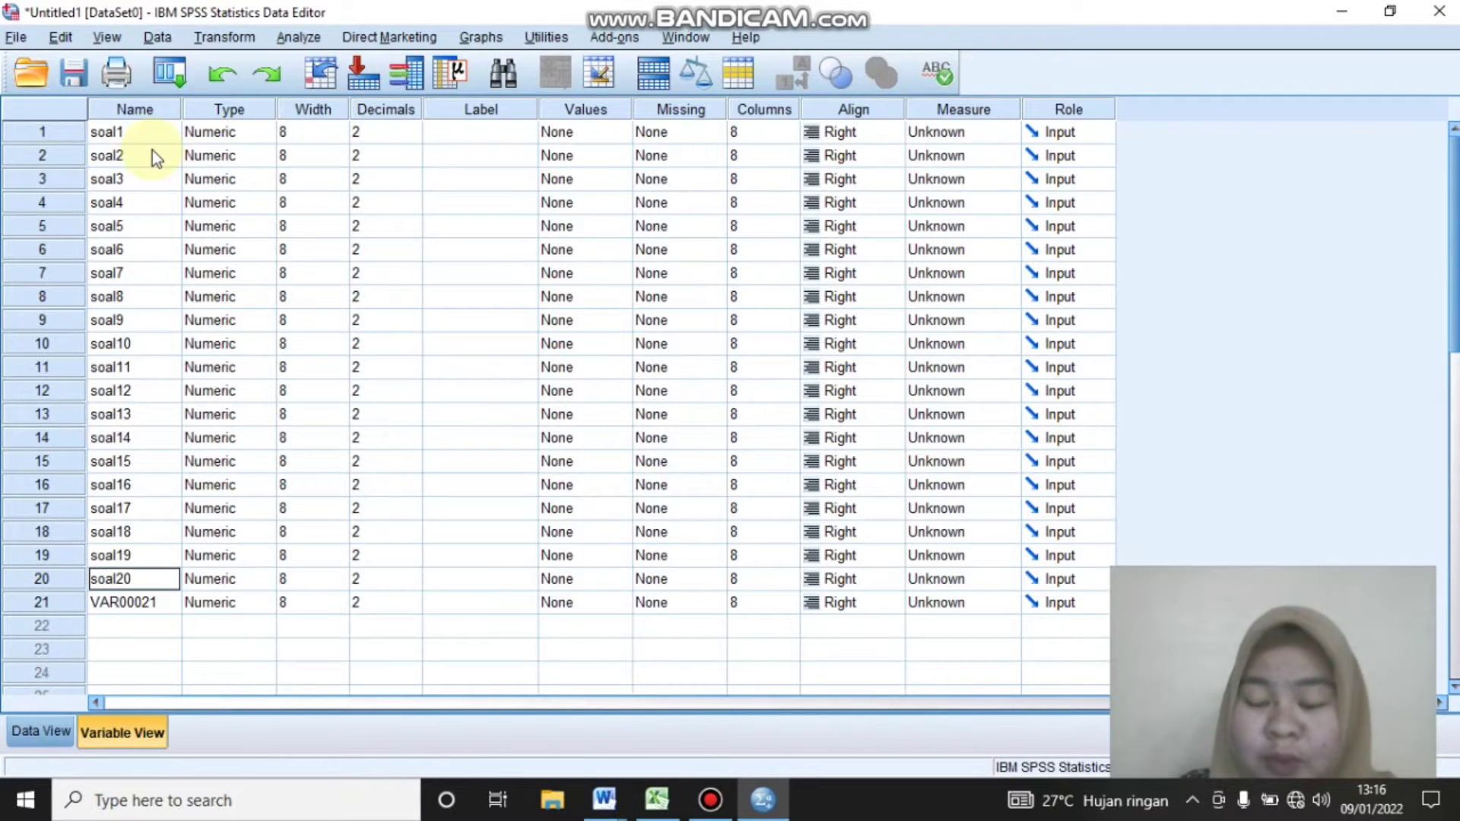
{"action": "key", "text": "Return"}
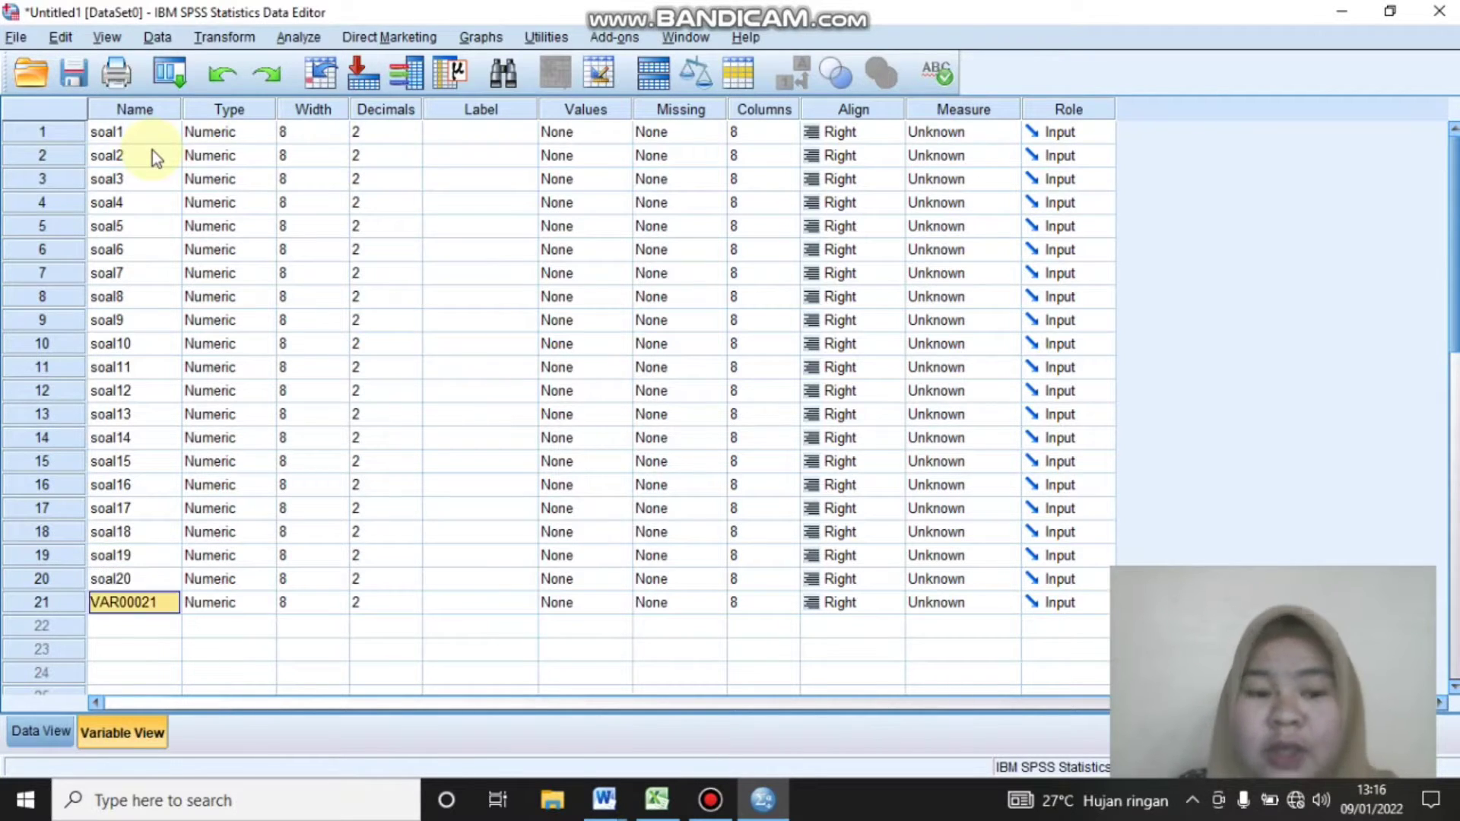
{"action": "type", "text": "Total"}
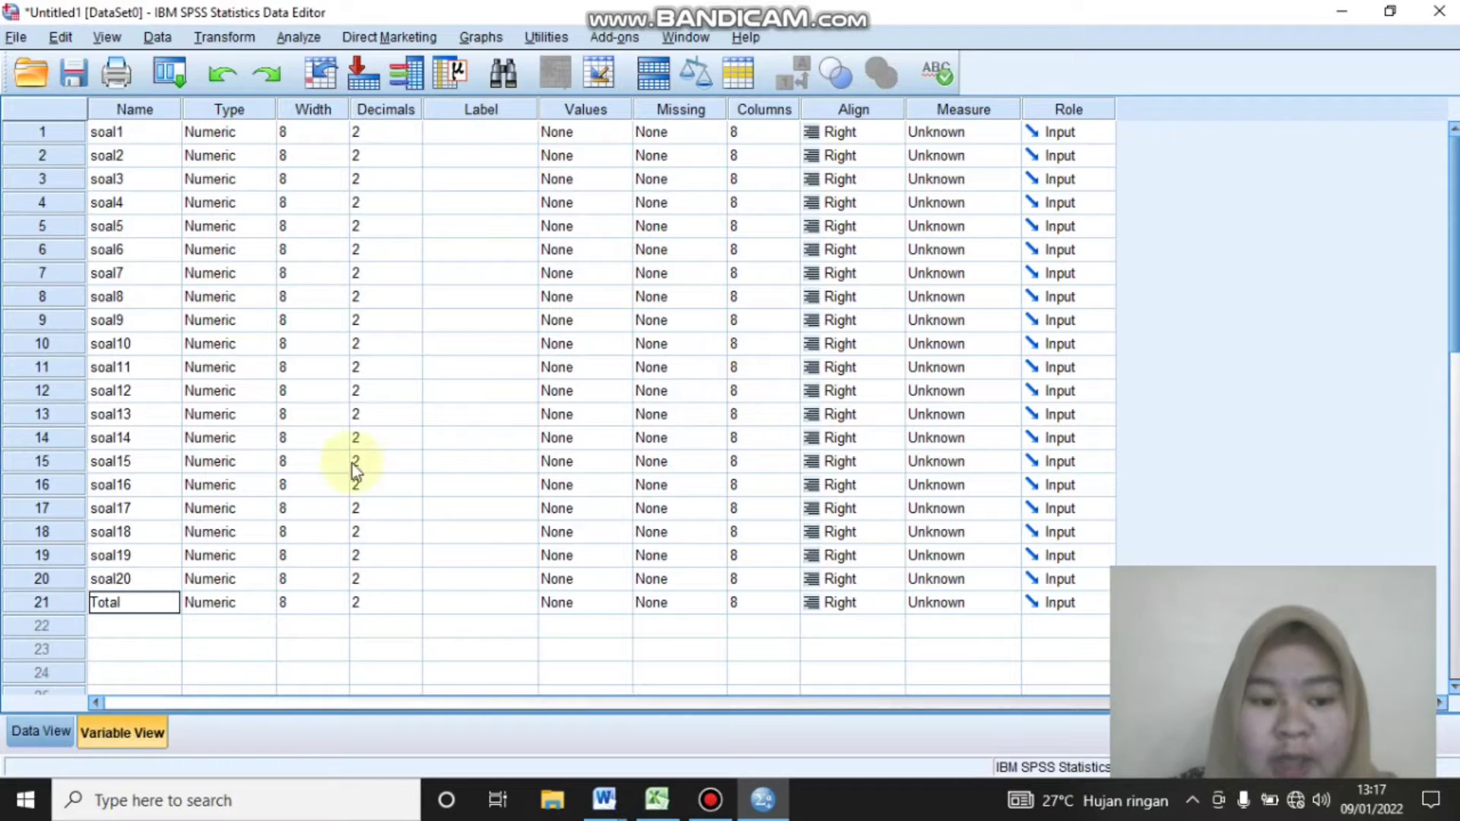
Run a two-tailed bivariate Pearson correlation on all variables, soal1 to soal20 and Total, with significant correlations flagged
{"action": "left_click", "coordinate": [42, 732]}
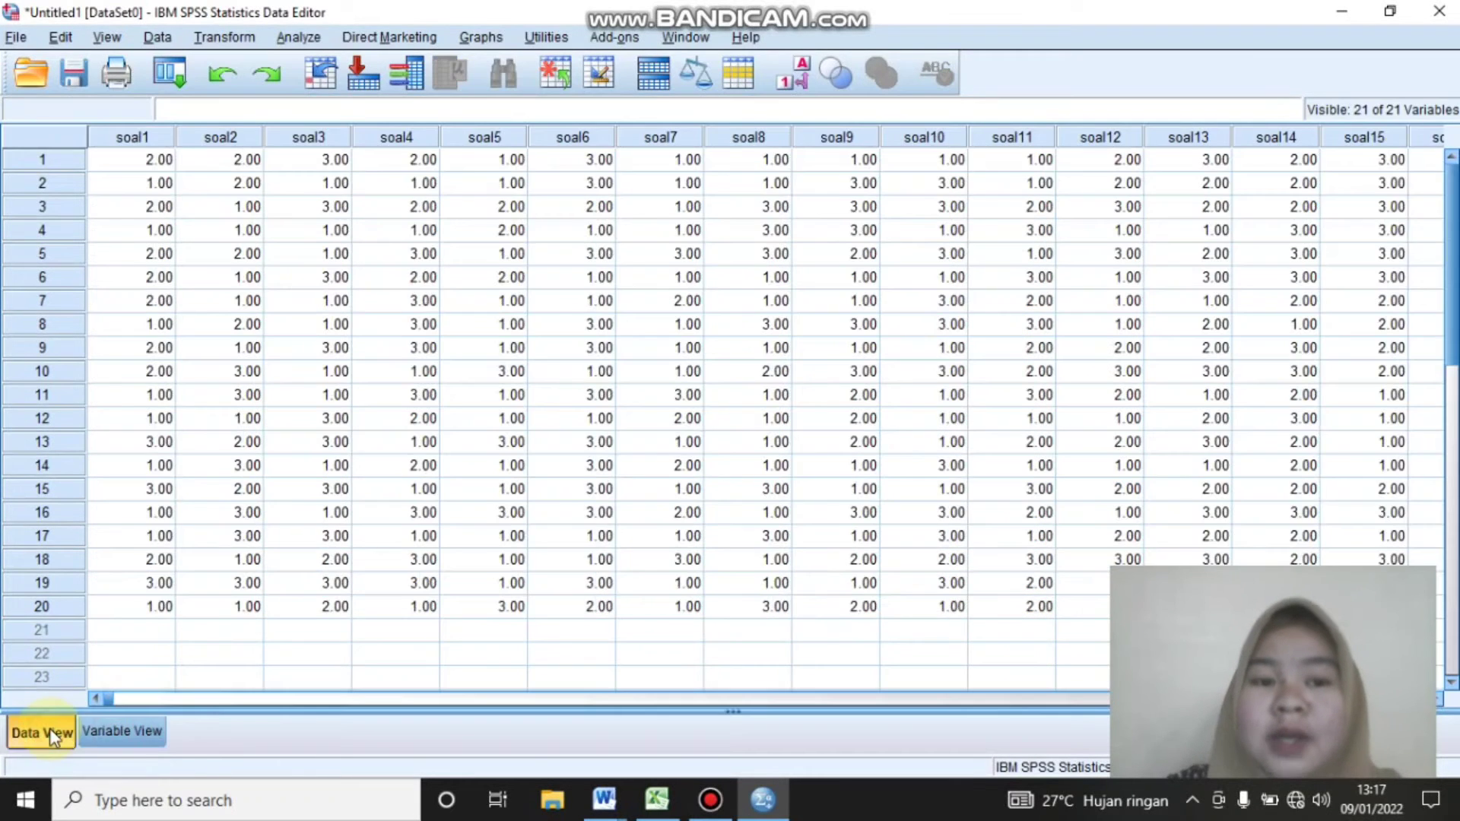
{"action": "left_click", "coordinate": [312, 38]}
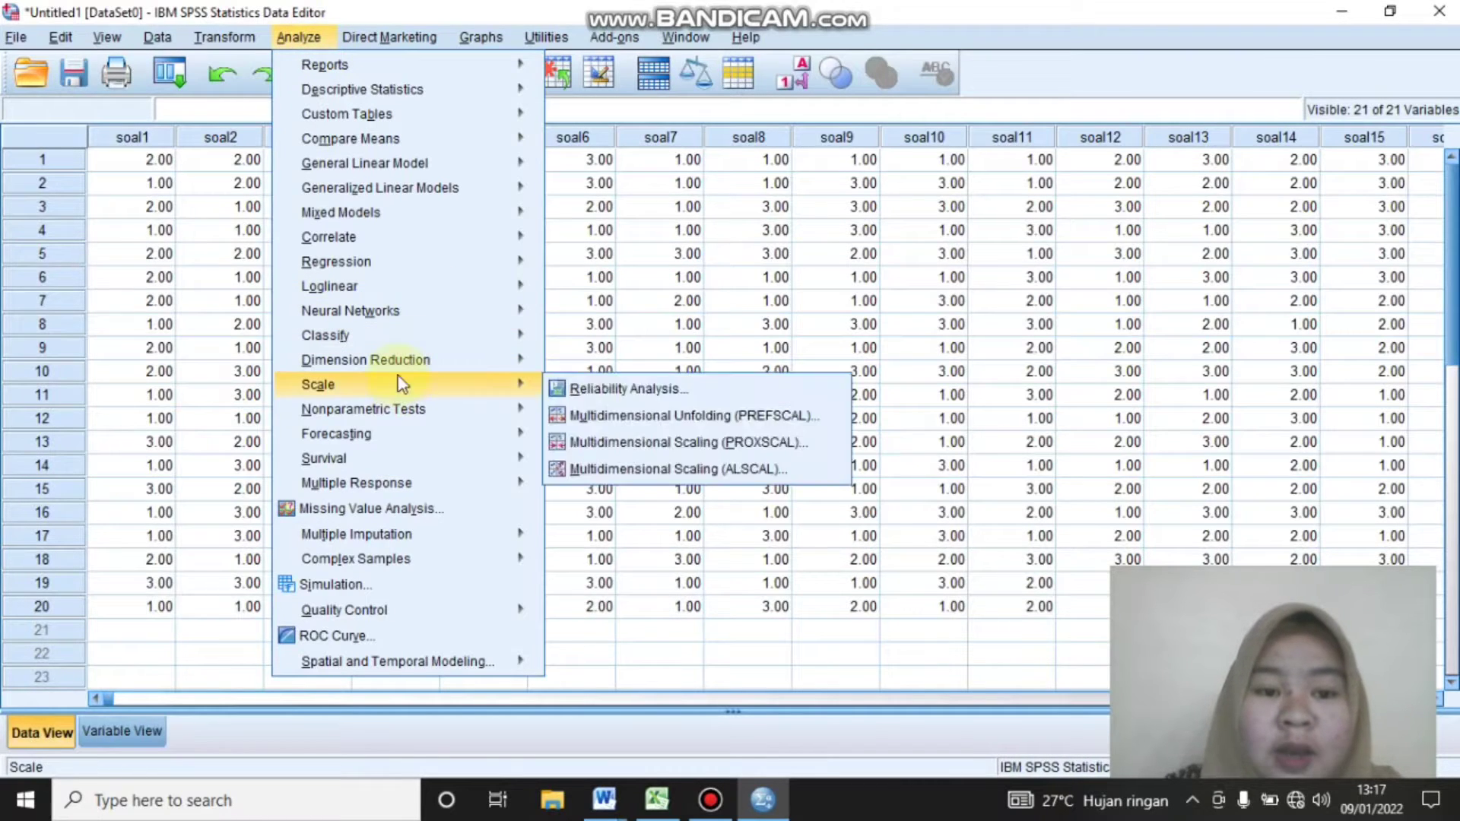
{"action": "mouse_move", "coordinate": [397, 236]}
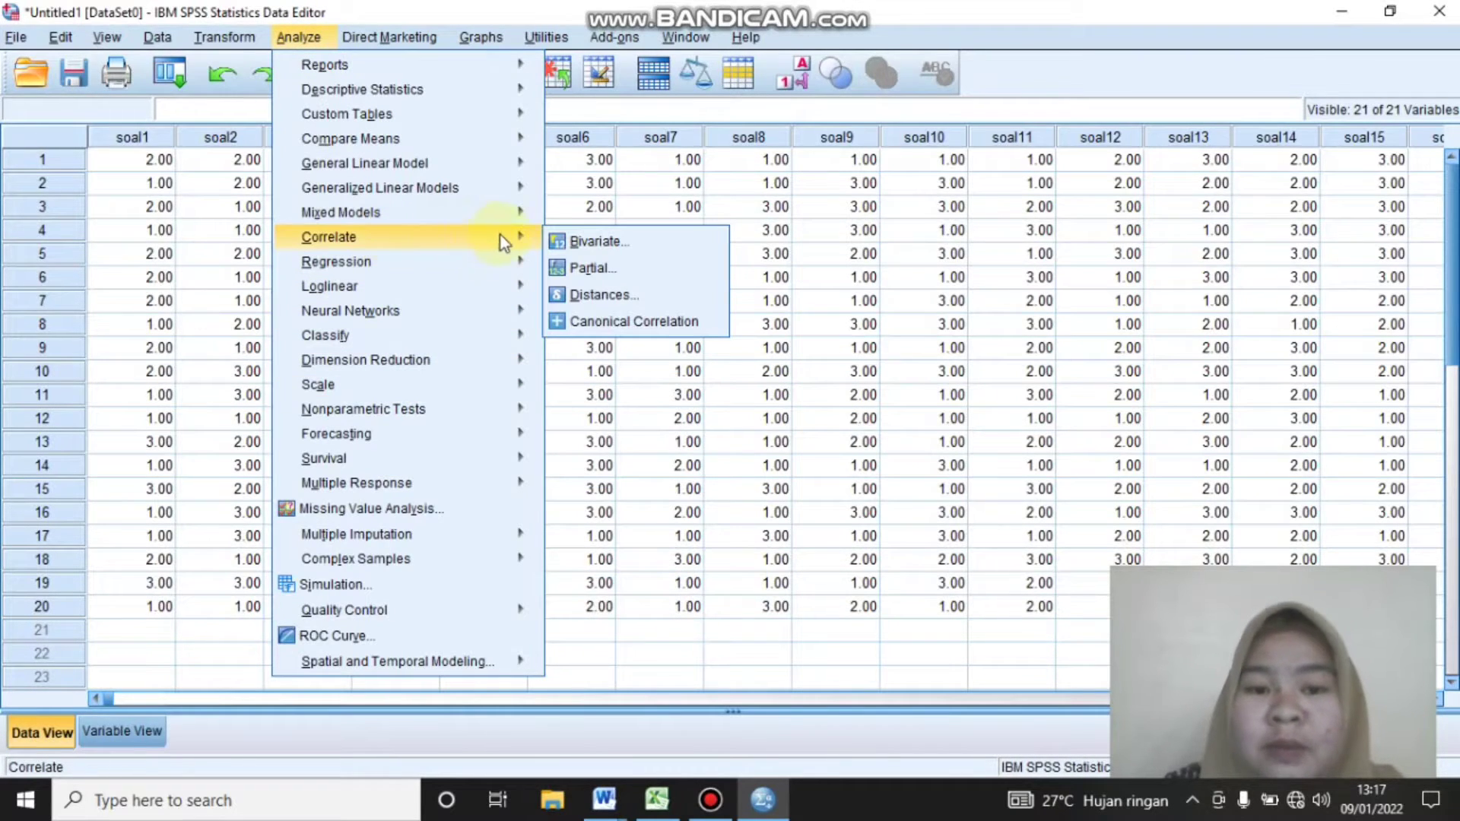
{"action": "left_click", "coordinate": [580, 249]}
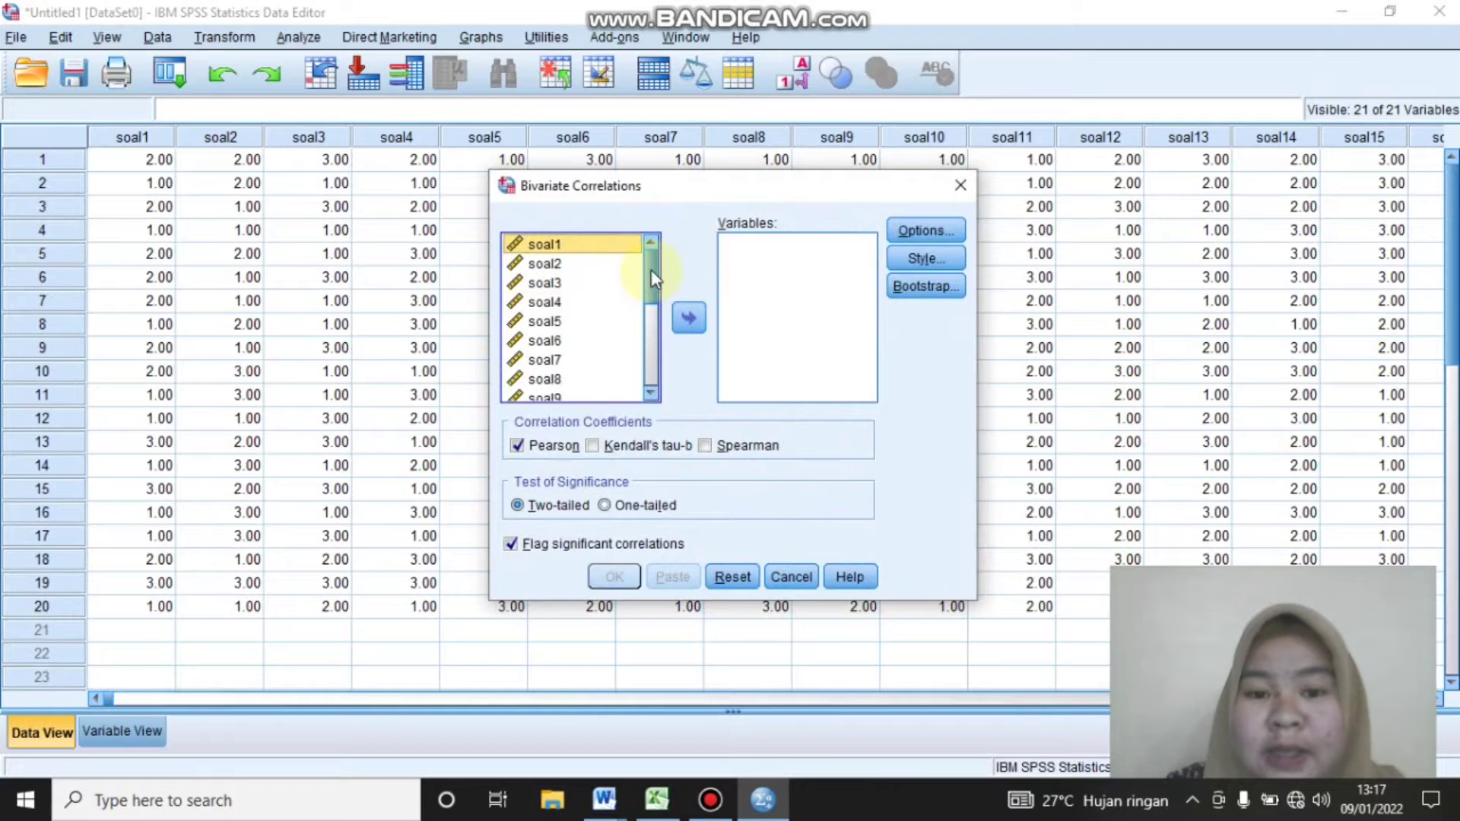
{"action": "mouse_move", "coordinate": [647, 280]}
{"action": "left_mouse_down"}
{"action": "mouse_move", "coordinate": [652, 384]}
{"action": "mouse_move", "coordinate": [653, 252]}
{"action": "mouse_move", "coordinate": [665, 352]}
{"action": "mouse_move", "coordinate": [649, 353]}
{"action": "mouse_move", "coordinate": [651, 257]}
{"action": "left_mouse_up"}
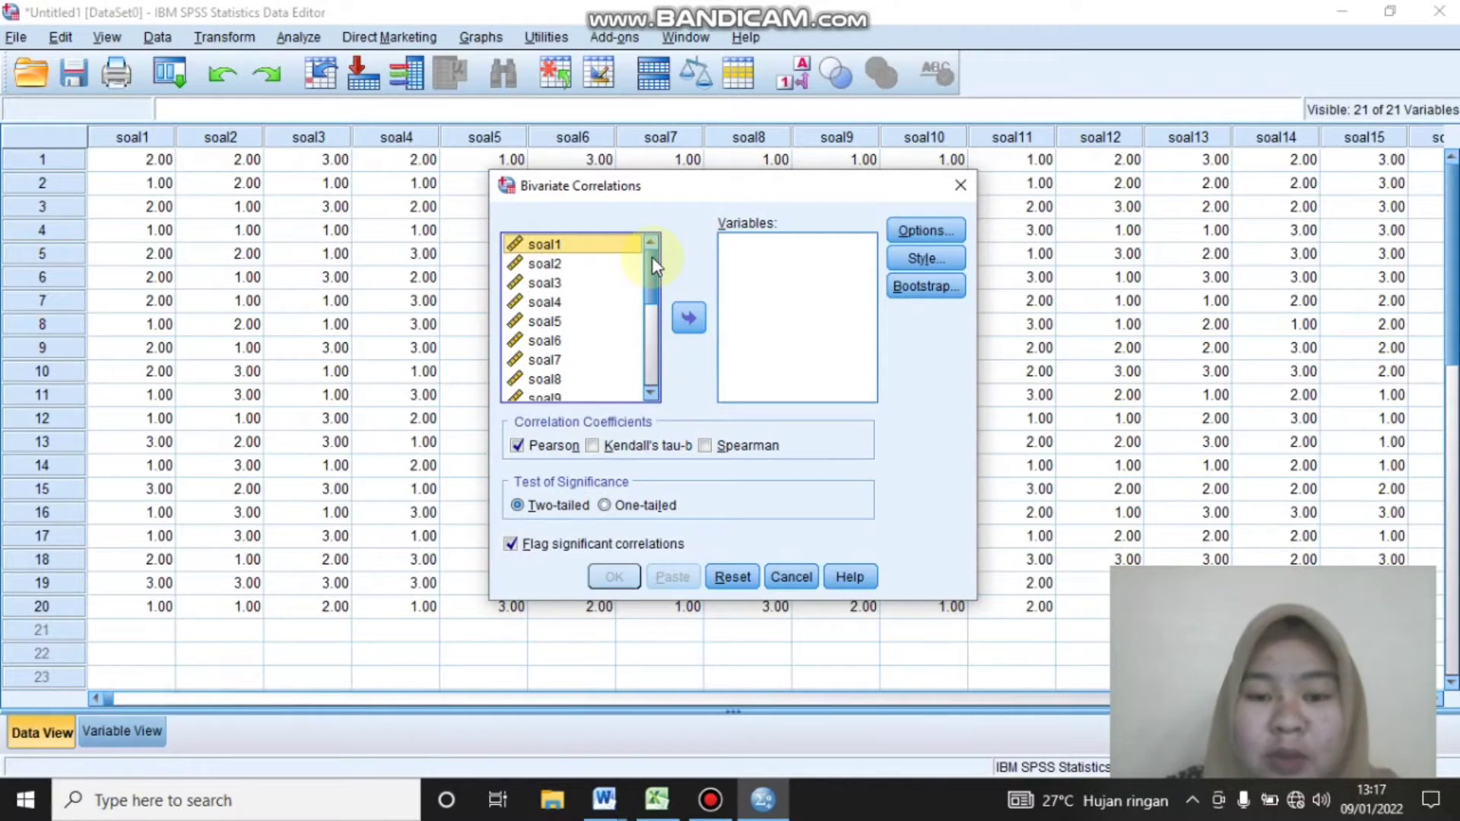
{"action": "left_click", "coordinate": [769, 303]}
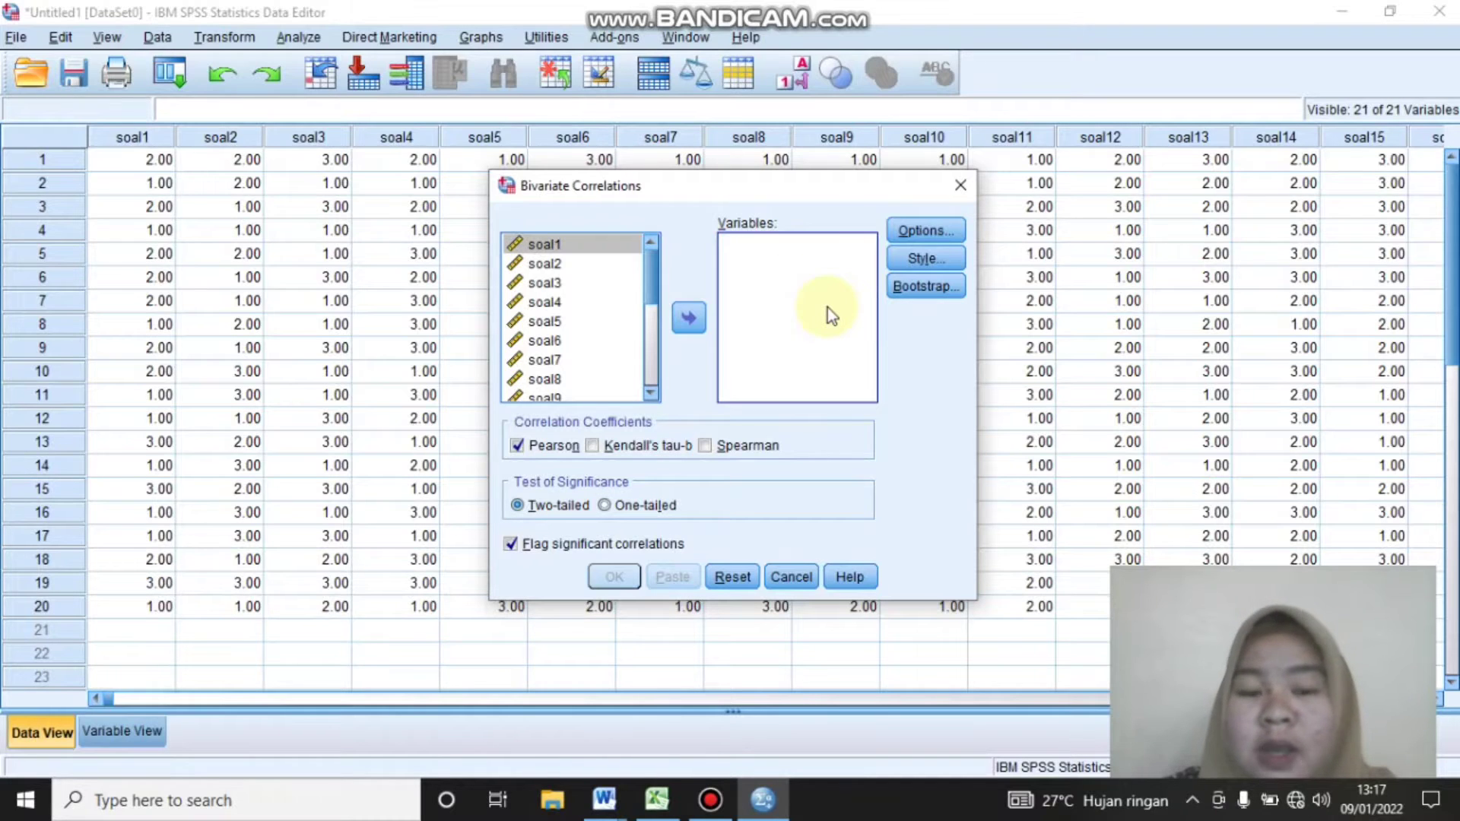
{"action": "left_click", "coordinate": [578, 283]}
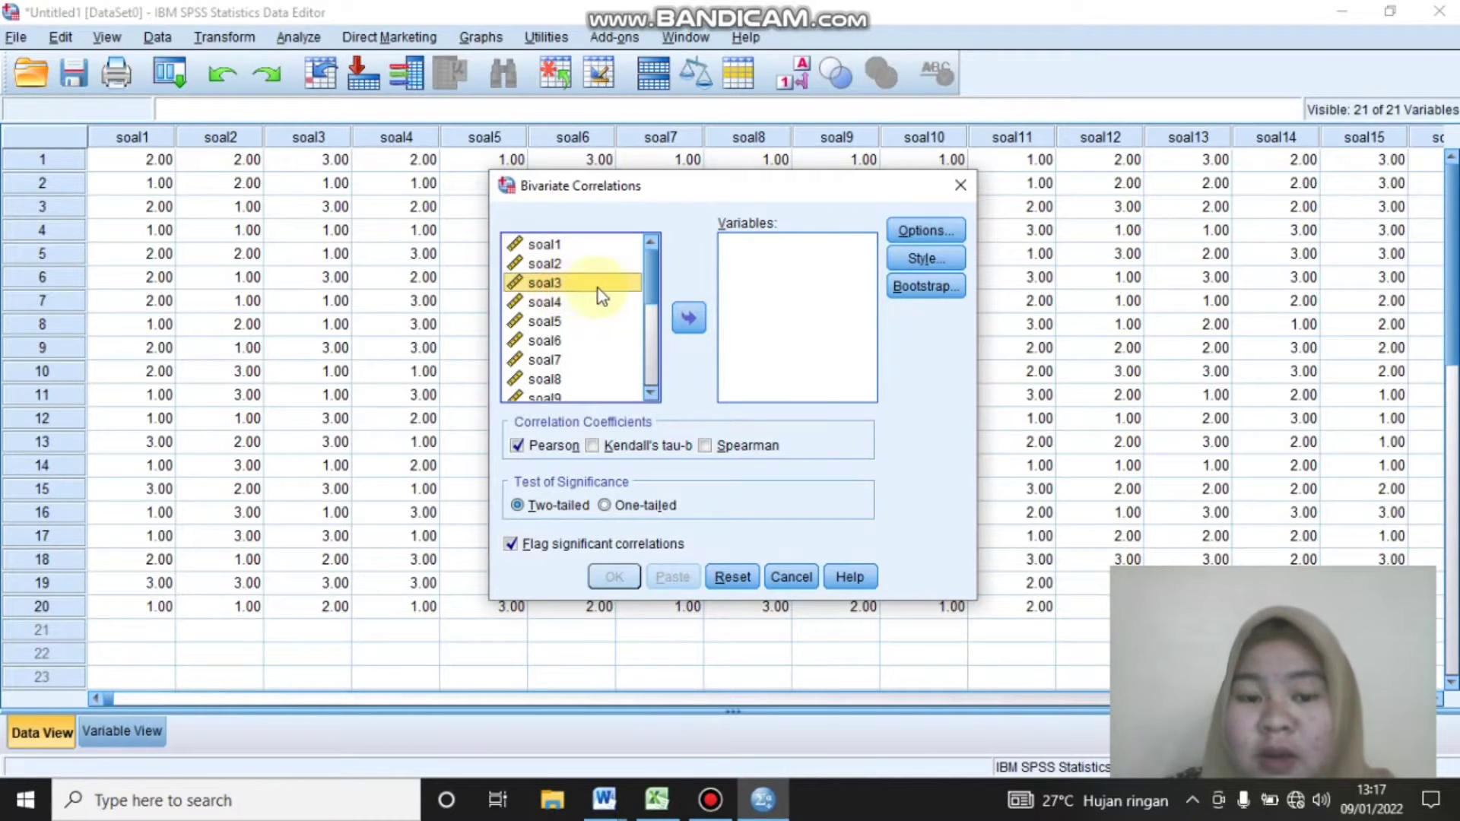
{"action": "key", "text": "ctrl+a"}
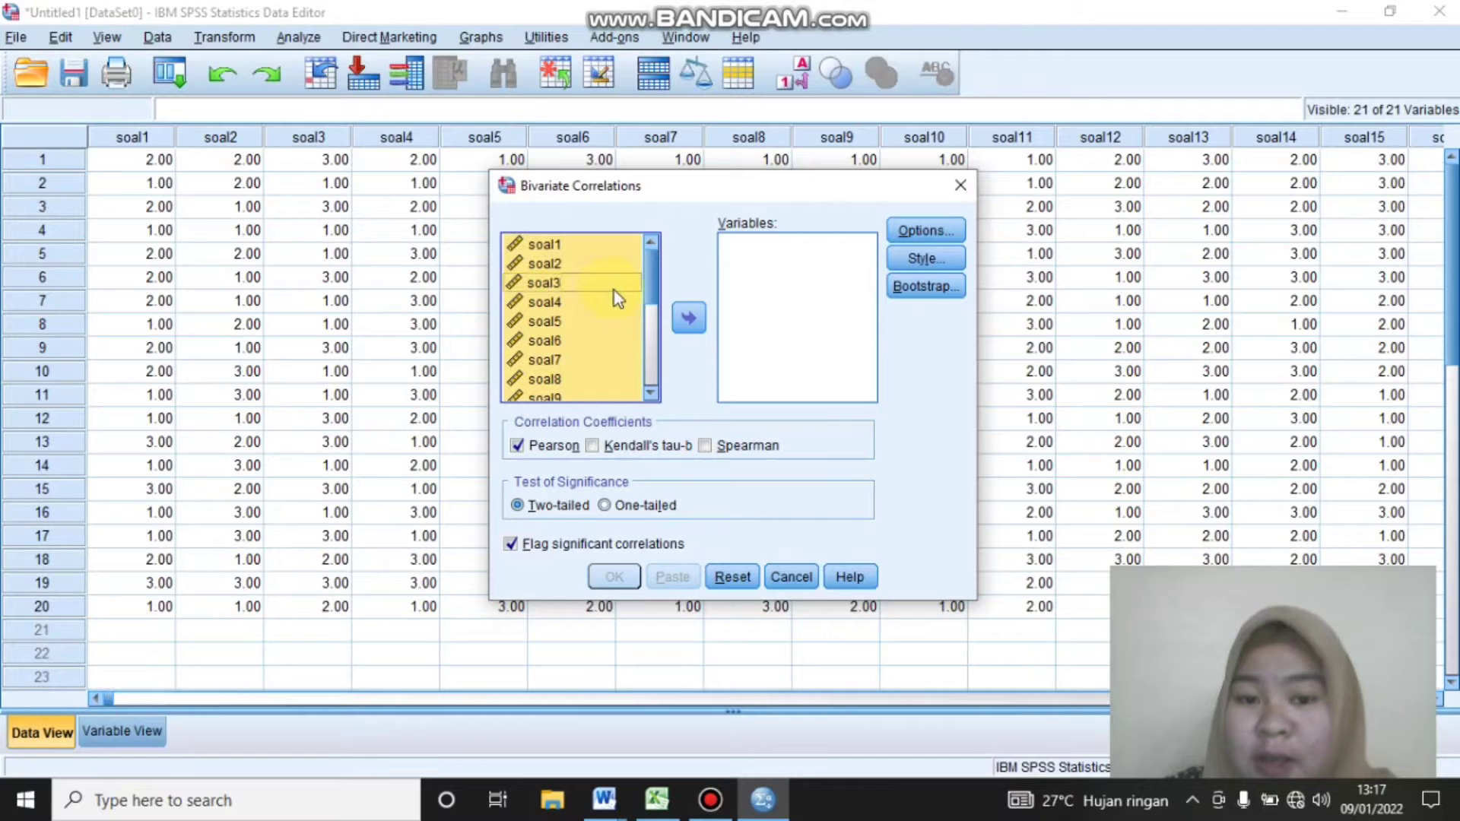
{"action": "left_click", "coordinate": [690, 319]}
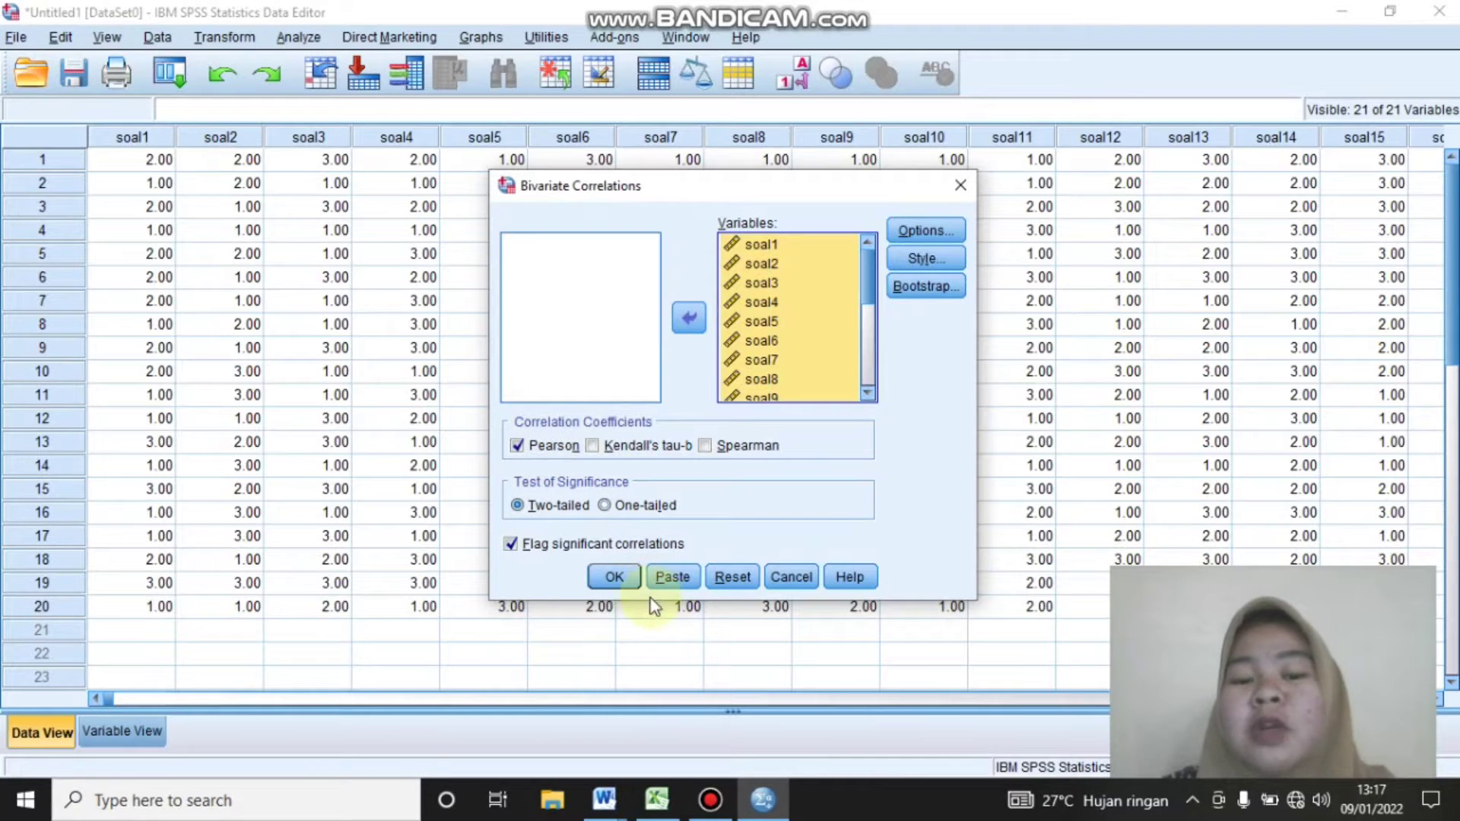
{"action": "left_click", "coordinate": [616, 578]}
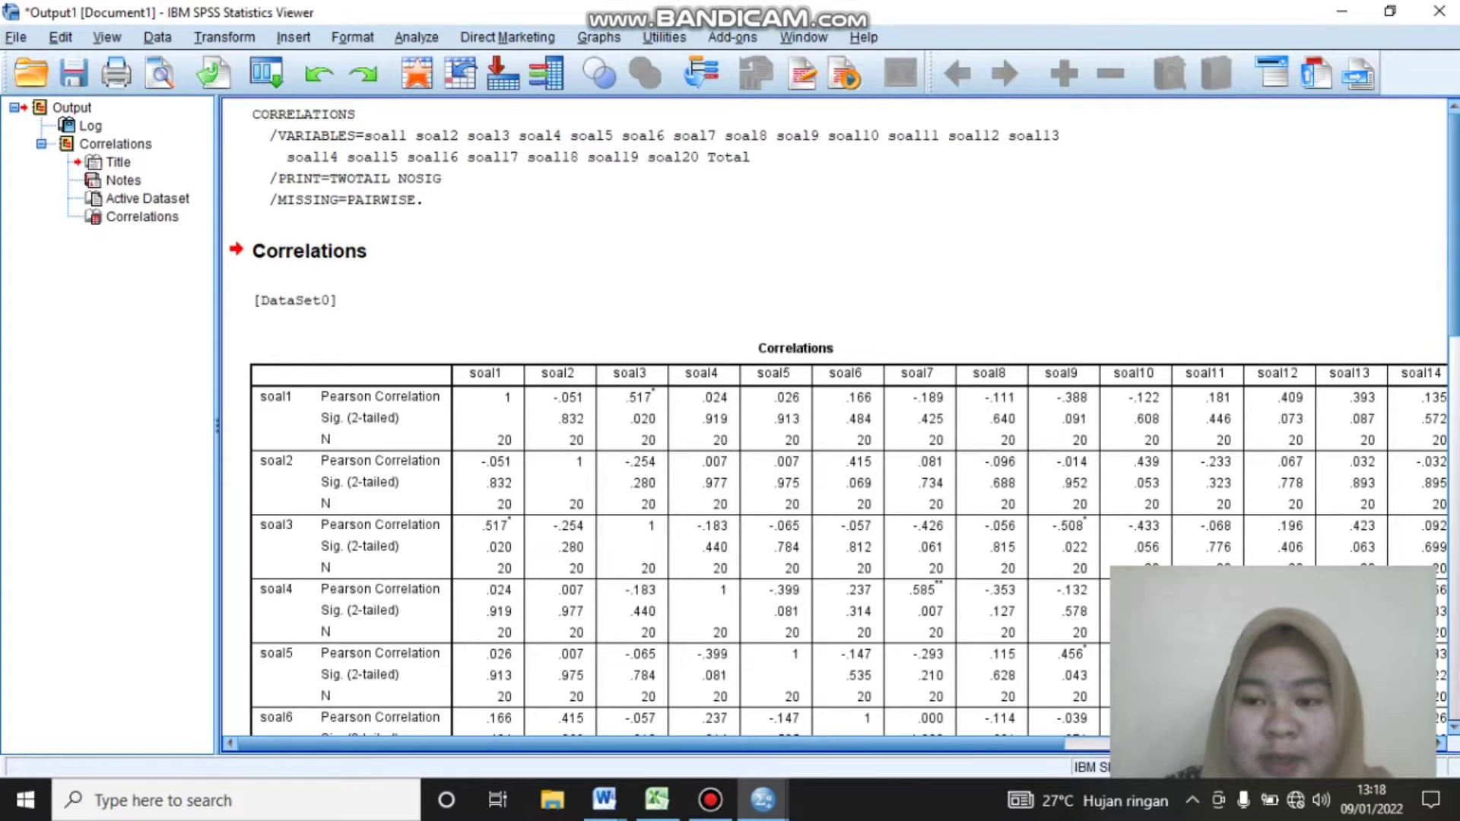
Examine the correlation matrix, checking each item's Pearson correlation and significance against Total and the significance-level footnotes
{"action": "mouse_move", "coordinate": [1456, 205]}
{"action": "left_mouse_down"}
{"action": "mouse_move", "coordinate": [1456, 301]}
{"action": "mouse_move", "coordinate": [1455, 202]}
{"action": "left_mouse_up"}
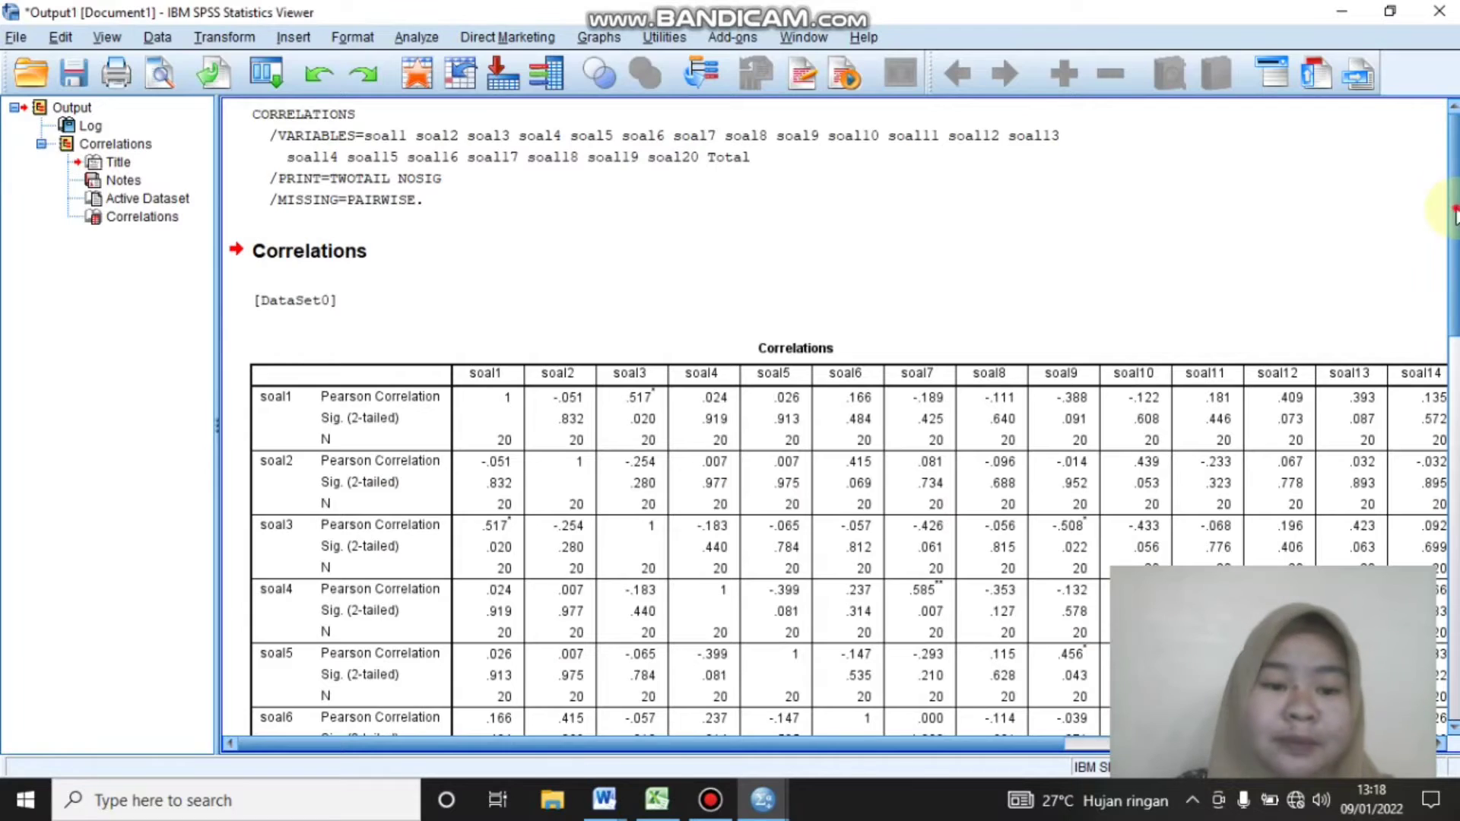
{"action": "scroll", "coordinate": [1454, 235], "scroll_direction": "down", "scroll_amount": 1}
{"action": "left_click", "coordinate": [339, 357]}
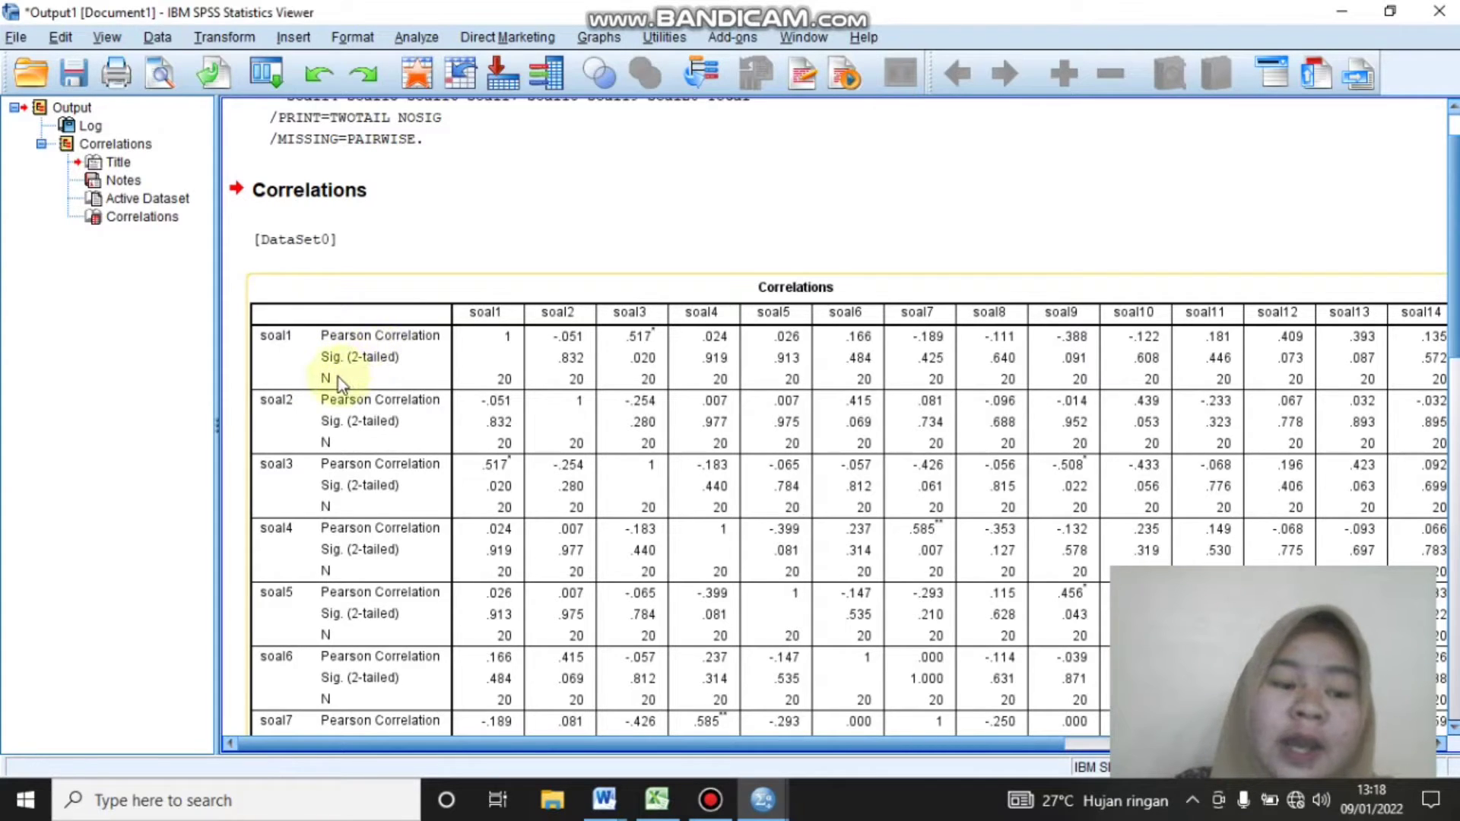
{"action": "left_click", "coordinate": [688, 745]}
{"action": "left_click_drag", "start_coordinate": [688, 750], "coordinate": [1217, 732]}
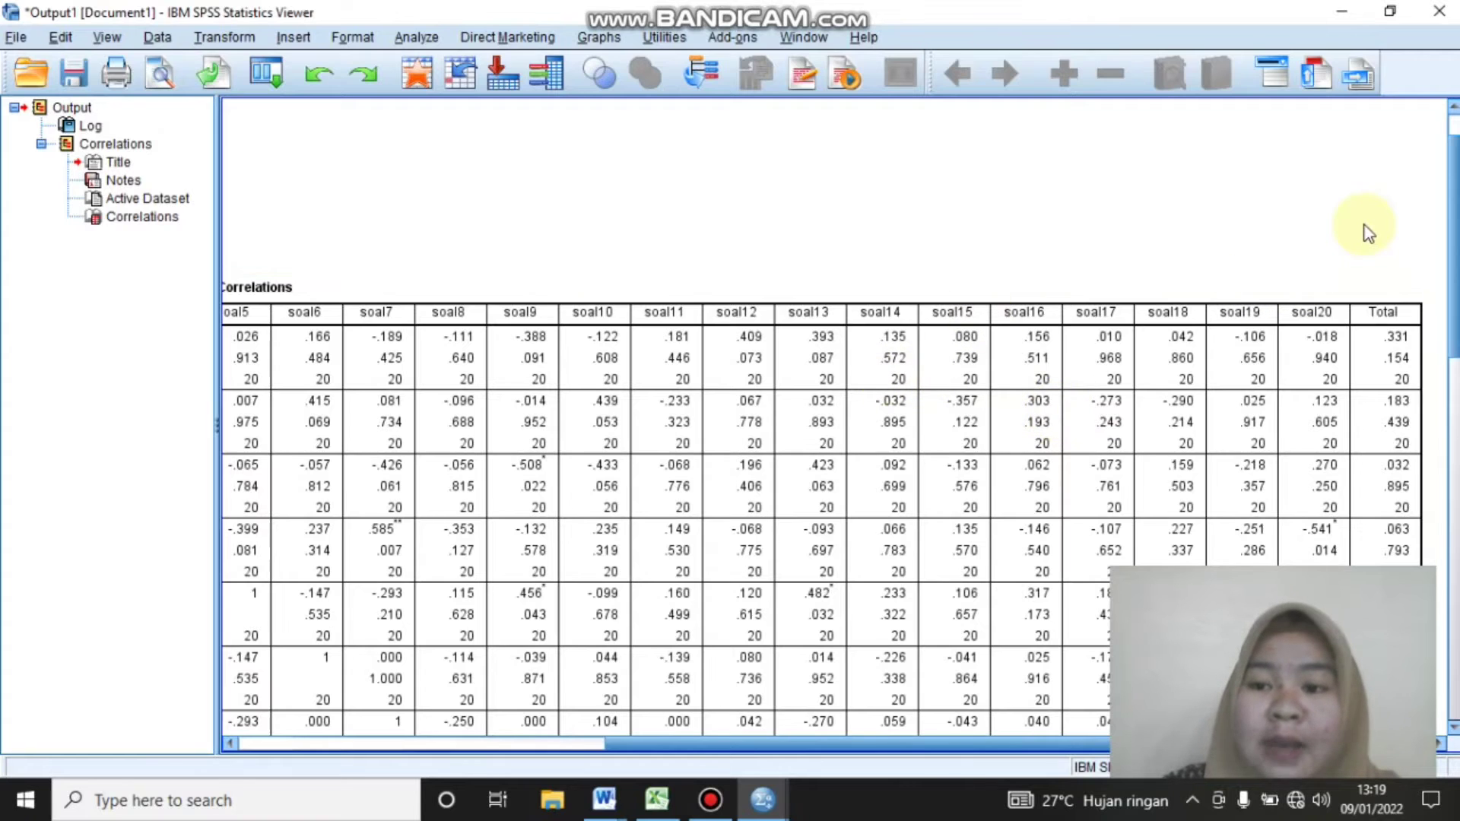
{"action": "left_click_drag", "start_coordinate": [1455, 202], "coordinate": [1458, 232]}
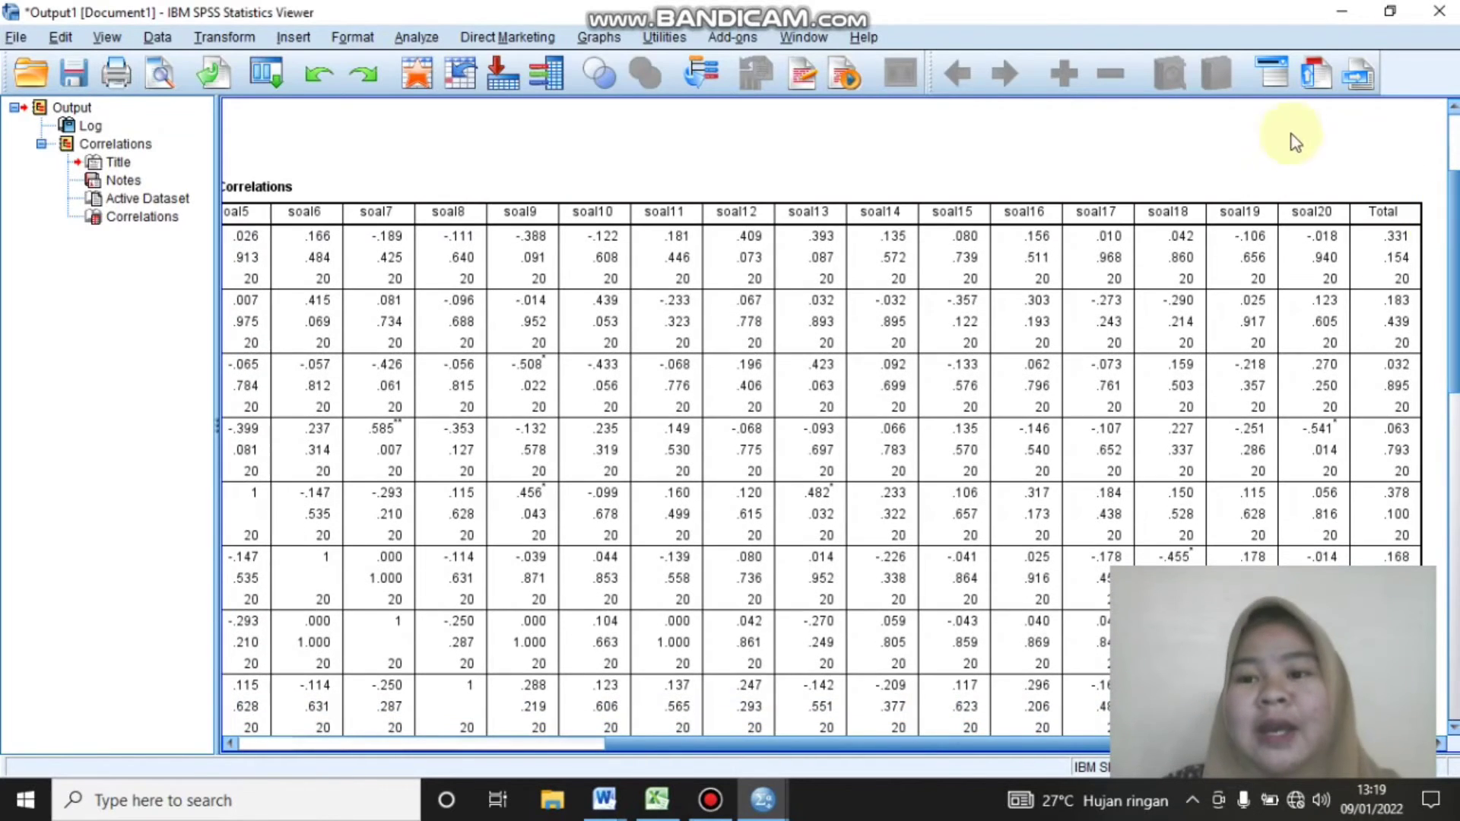
{"action": "left_click", "coordinate": [1383, 228]}
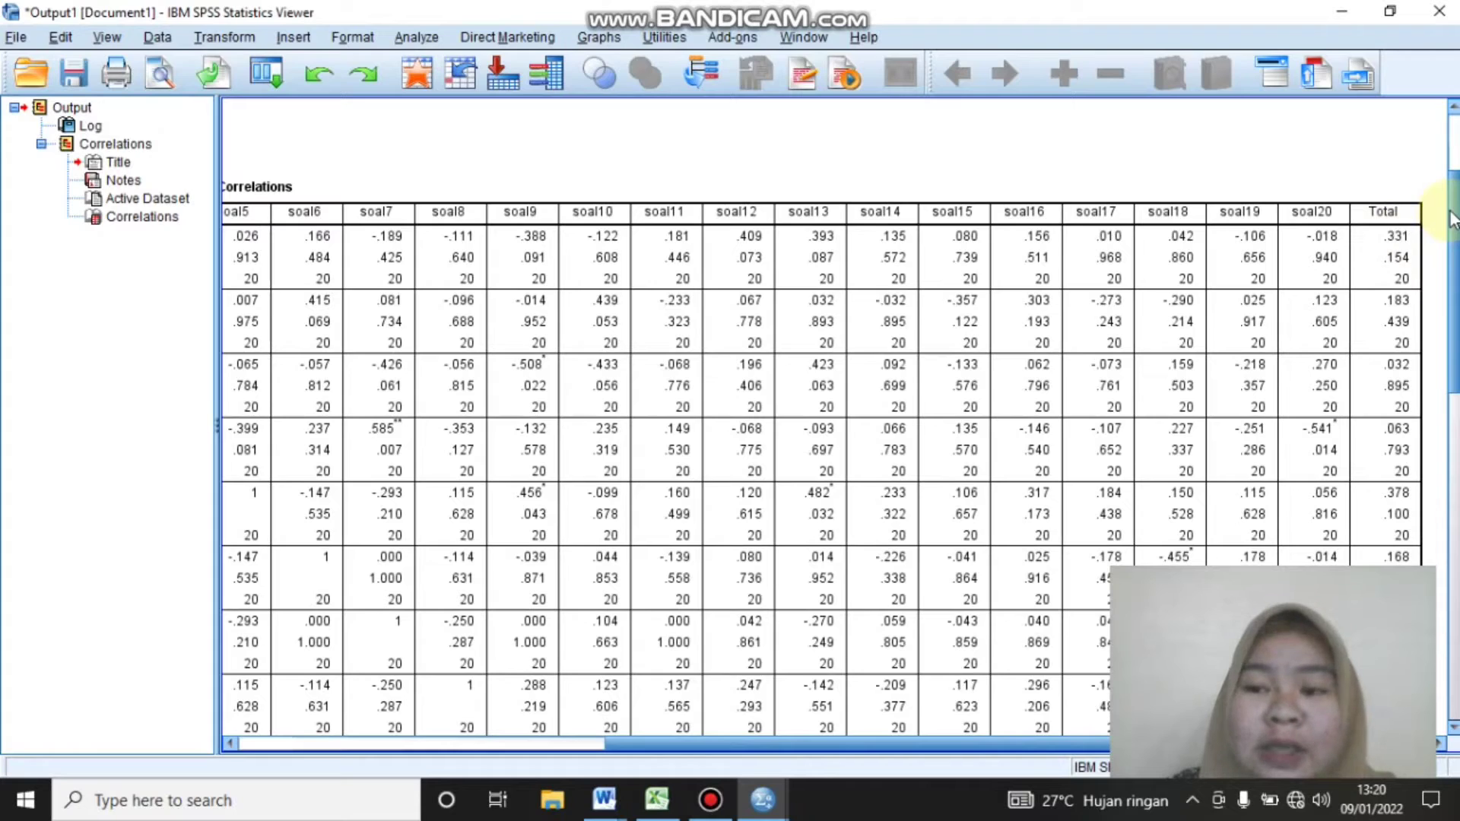
{"action": "scroll", "coordinate": [1453, 217], "scroll_direction": "down", "scroll_amount": 1}
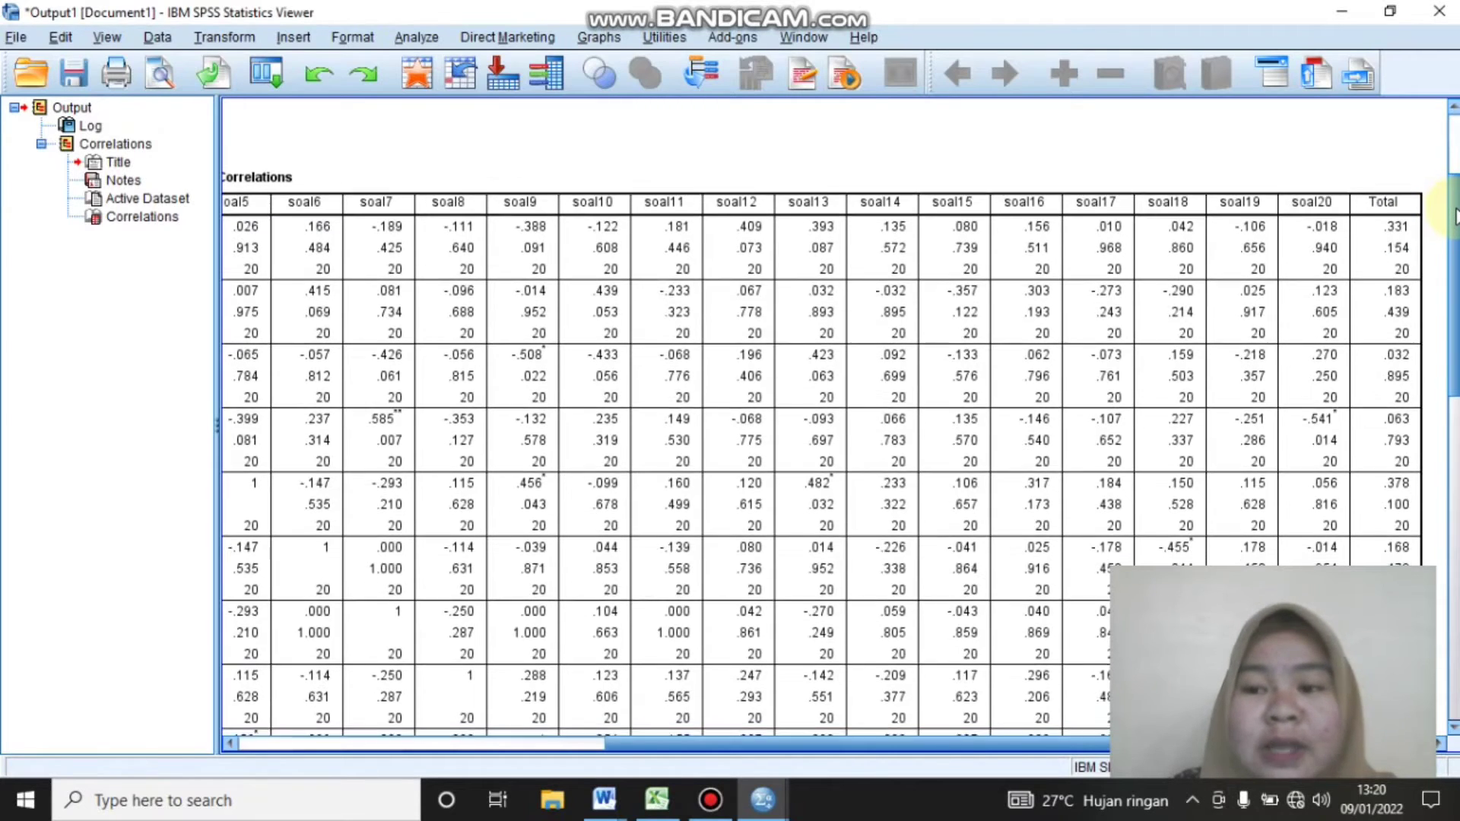
{"action": "left_click_drag", "start_coordinate": [1453, 217], "coordinate": [1447, 563]}
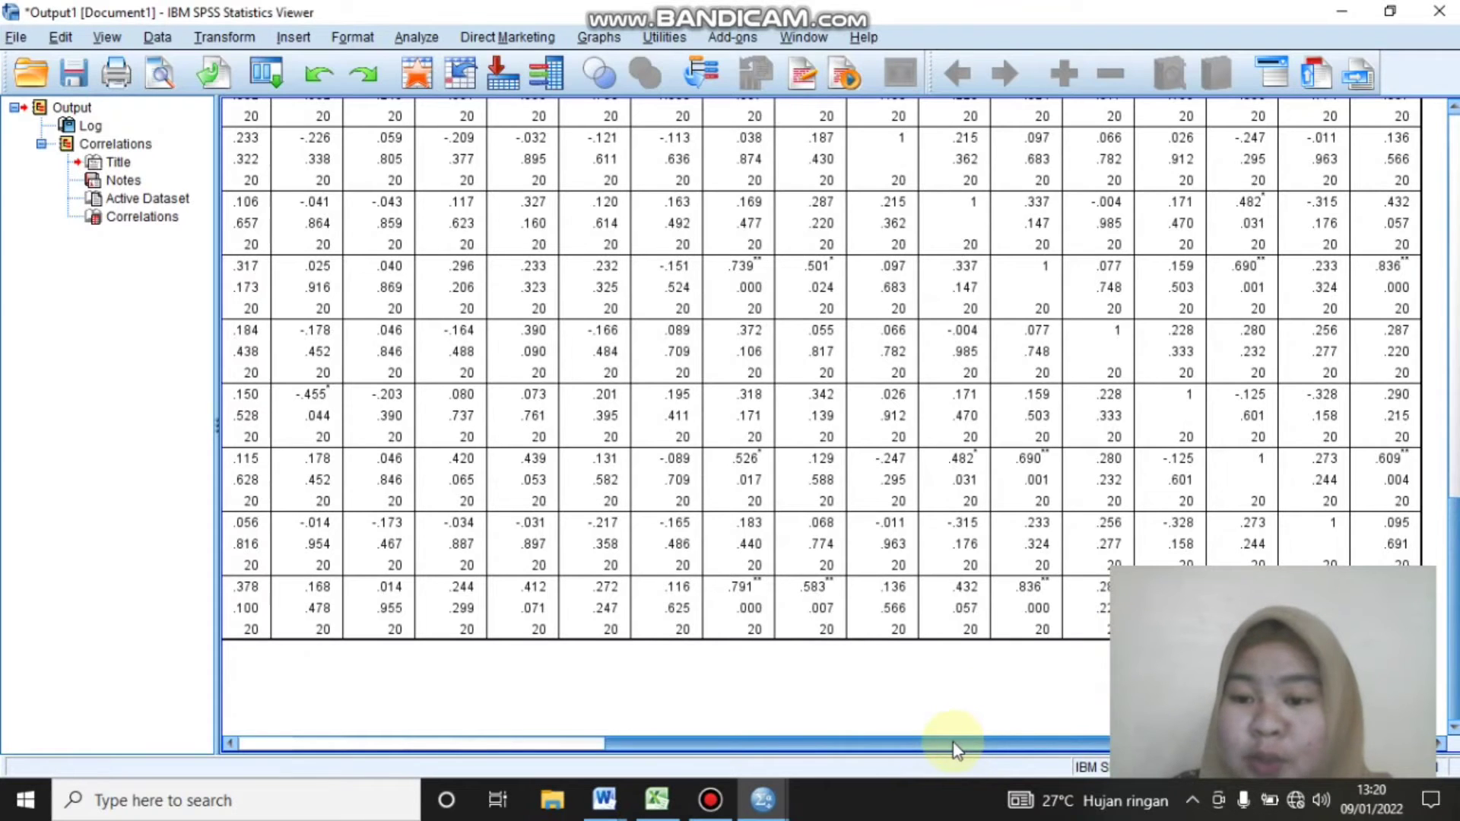
{"action": "left_click_drag", "start_coordinate": [956, 750], "coordinate": [555, 709]}
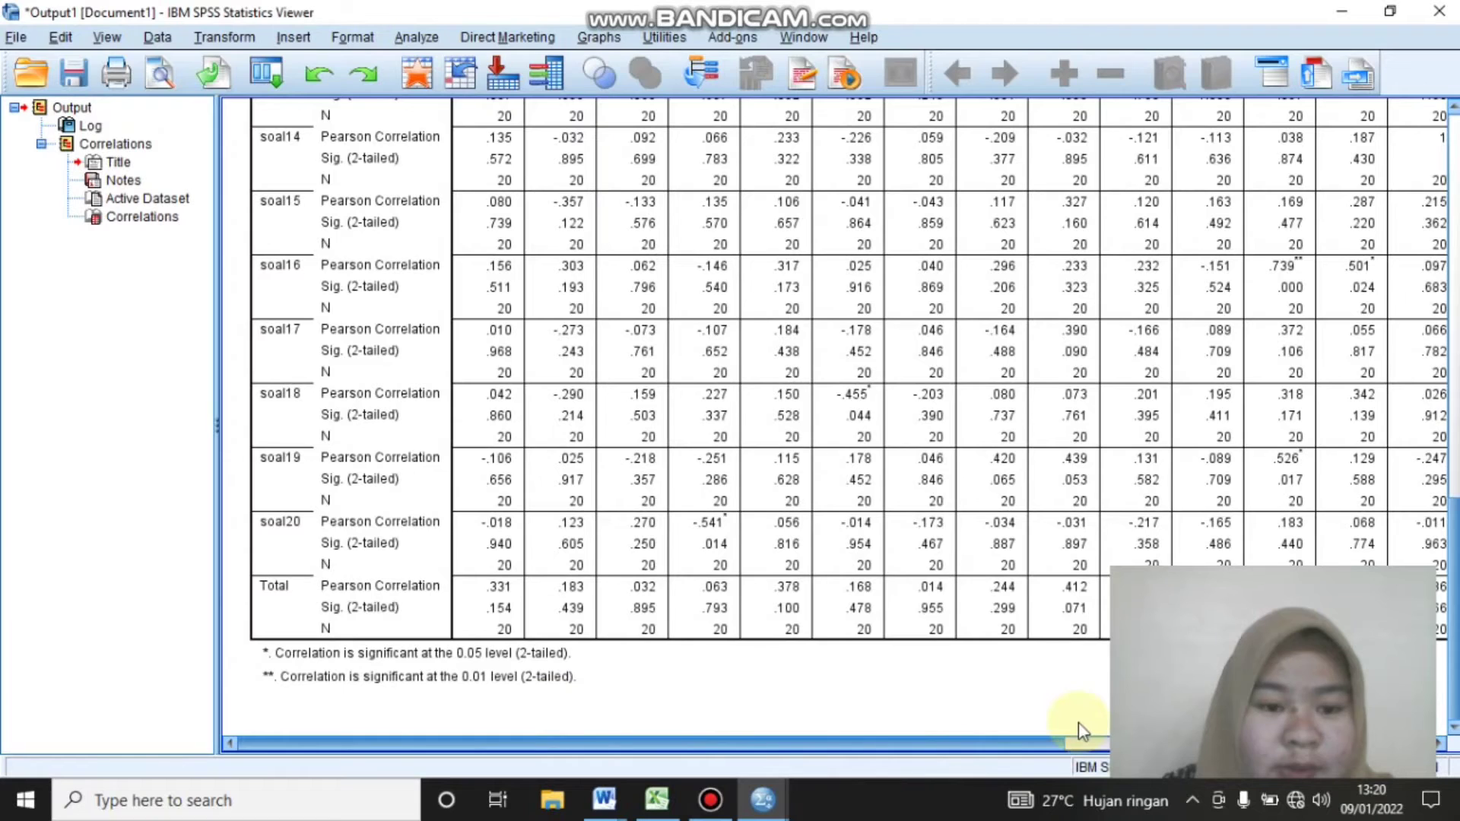
{"action": "left_click", "coordinate": [1081, 730]}
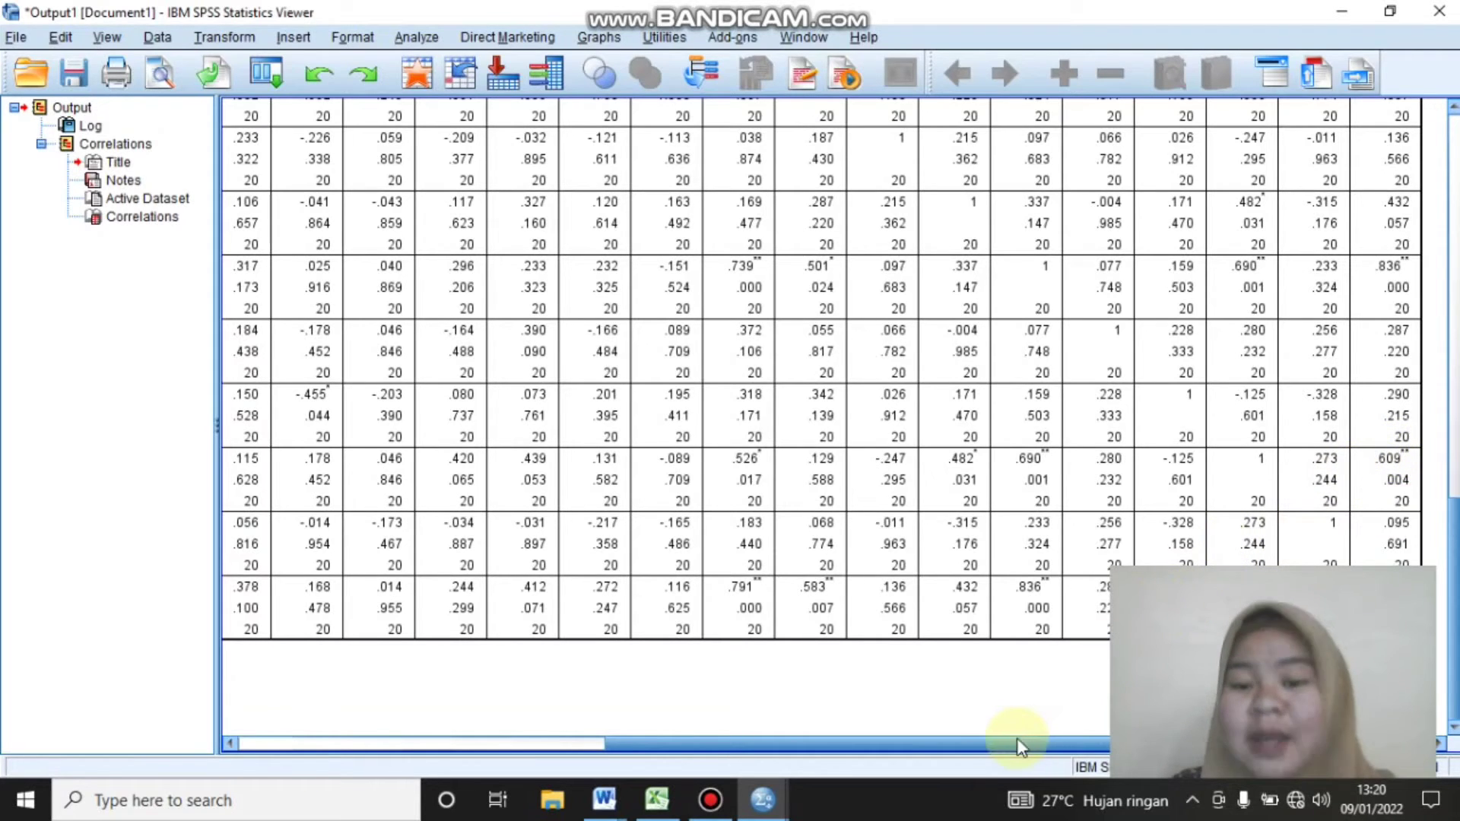
{"action": "left_click_drag", "start_coordinate": [1016, 741], "coordinate": [1079, 738]}
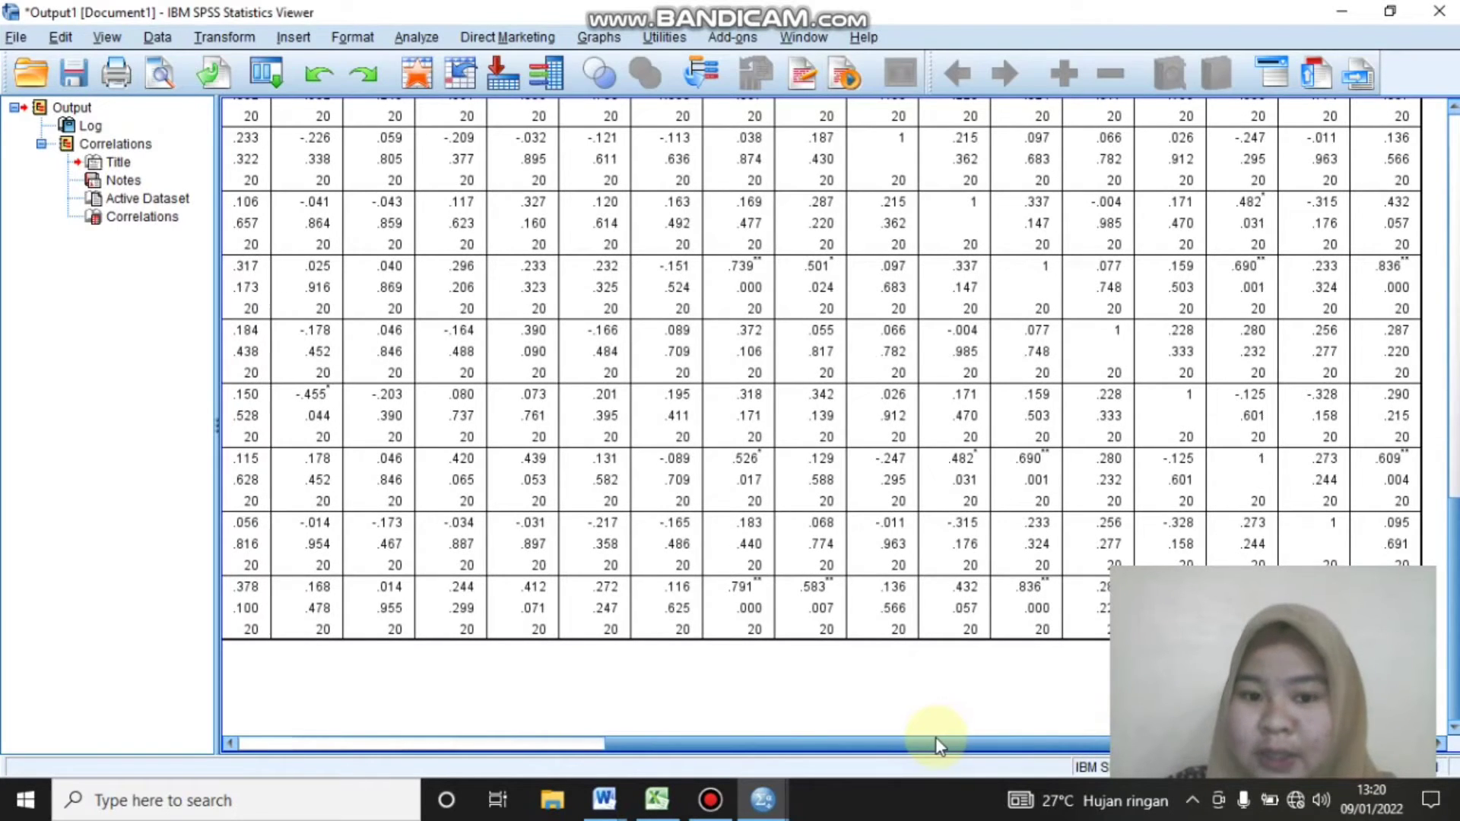
Set up a reliability analysis in the Data Editor with soal12, soal13, soal16 and soal19 as the items
{"action": "left_click", "coordinate": [1352, 11]}
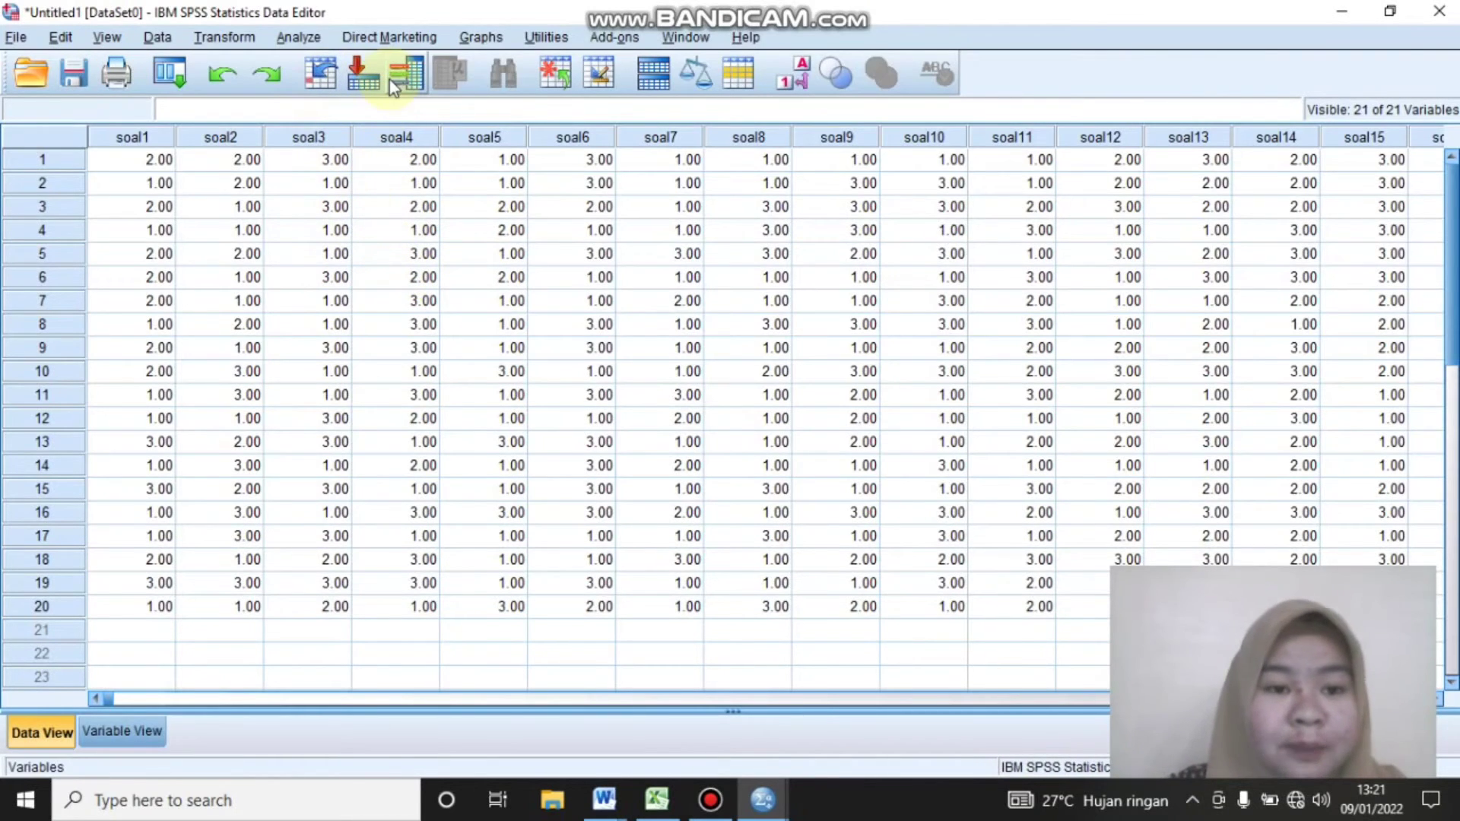
{"action": "left_click", "coordinate": [304, 38]}
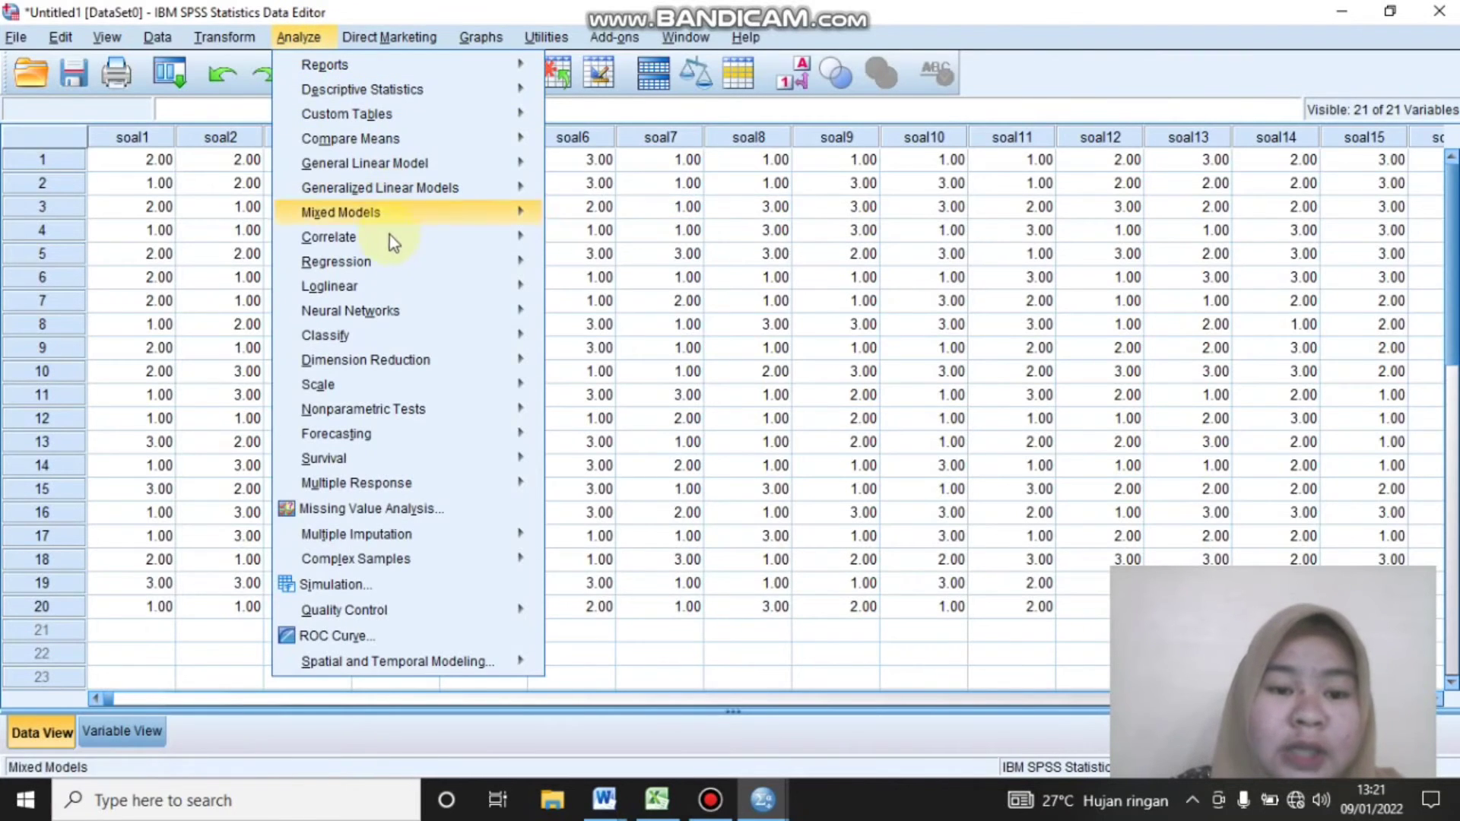
{"action": "mouse_move", "coordinate": [369, 386]}
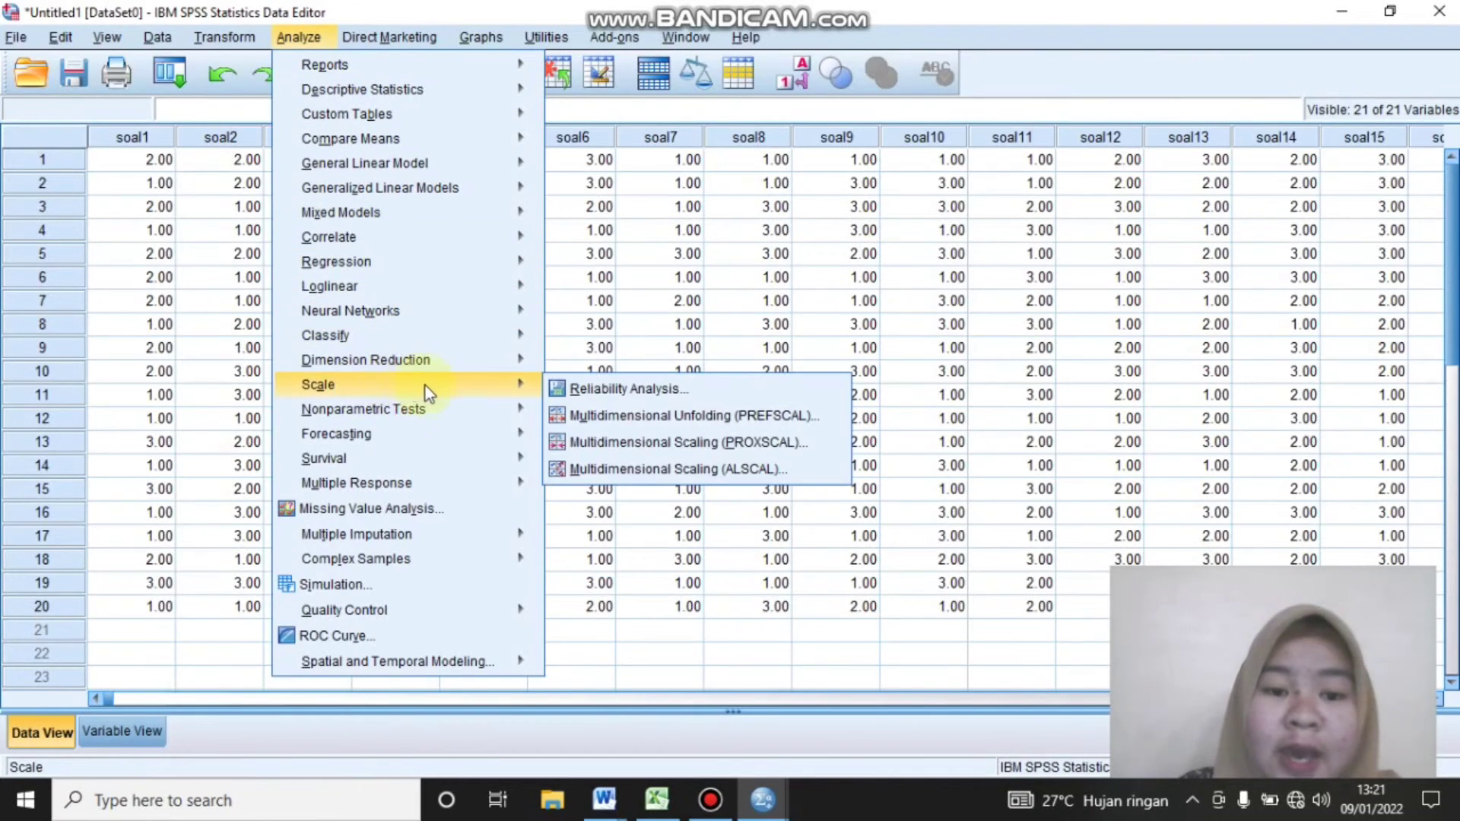
{"action": "left_click", "coordinate": [578, 390]}
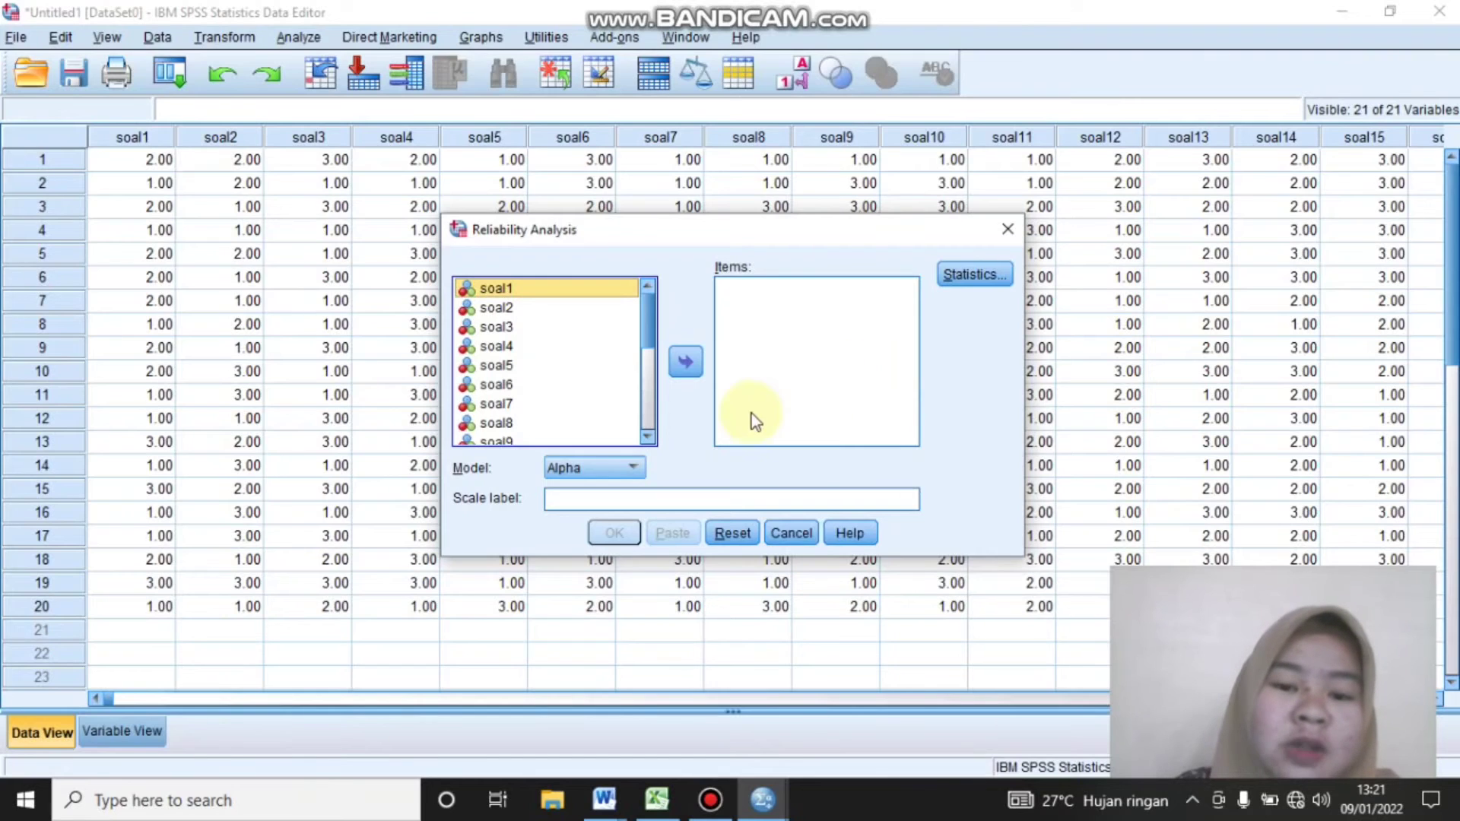
{"action": "scroll", "coordinate": [642, 365], "scroll_direction": "down", "scroll_amount": 2}
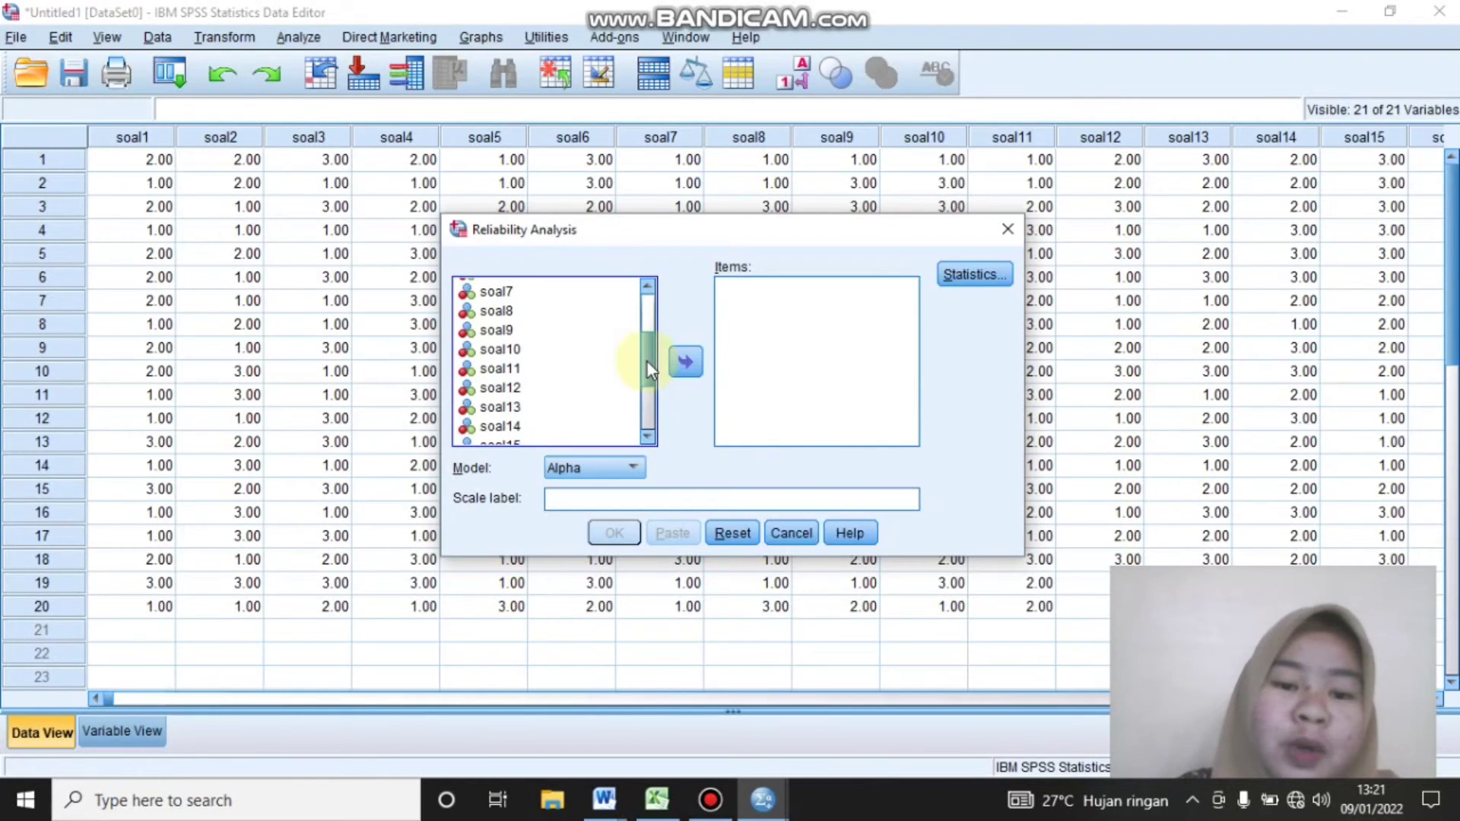
{"action": "double_click", "coordinate": [516, 390]}
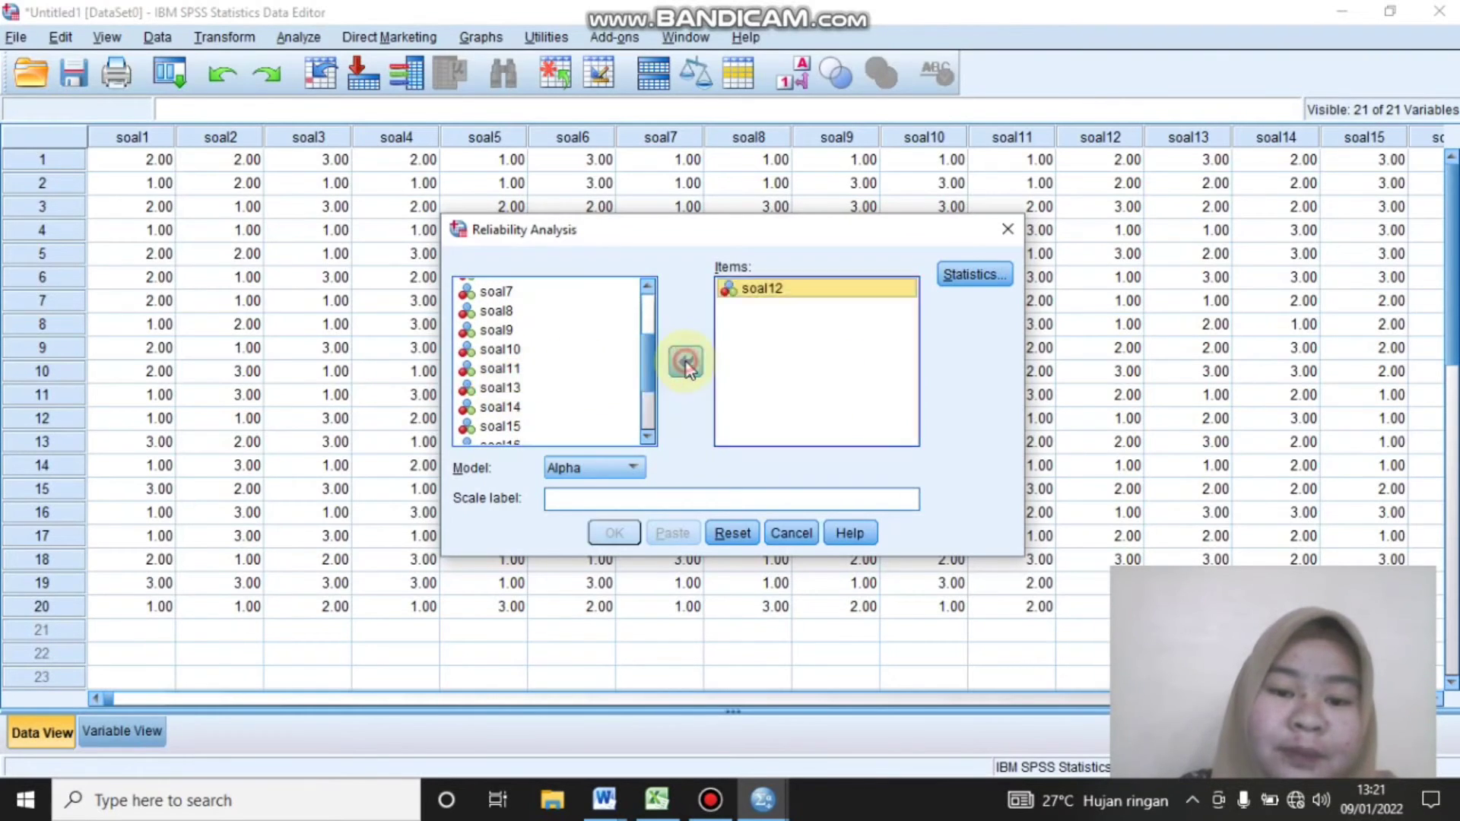
{"action": "left_click", "coordinate": [518, 389]}
{"action": "left_click", "coordinate": [685, 363]}
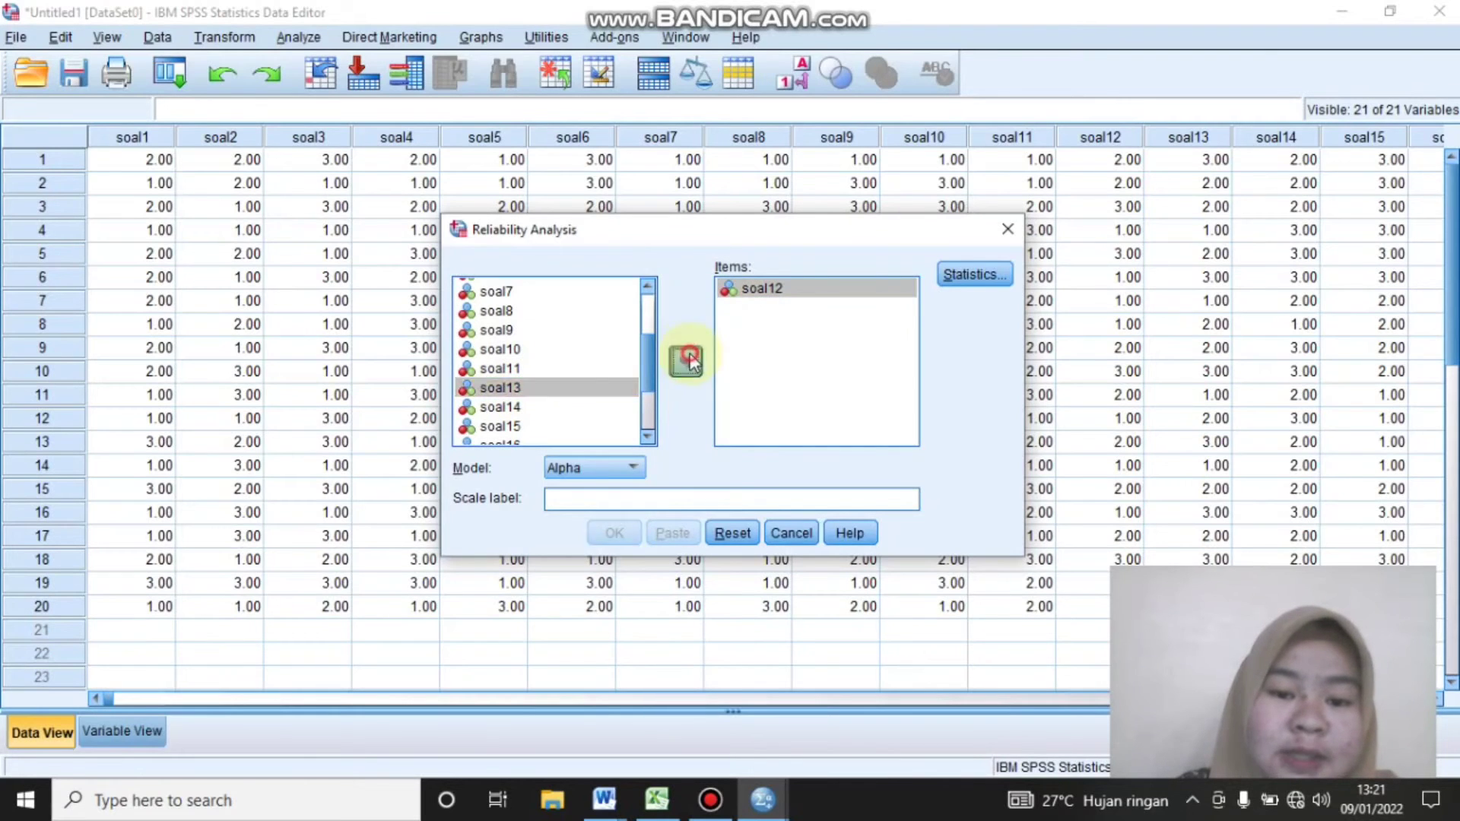
{"action": "left_click", "coordinate": [533, 424]}
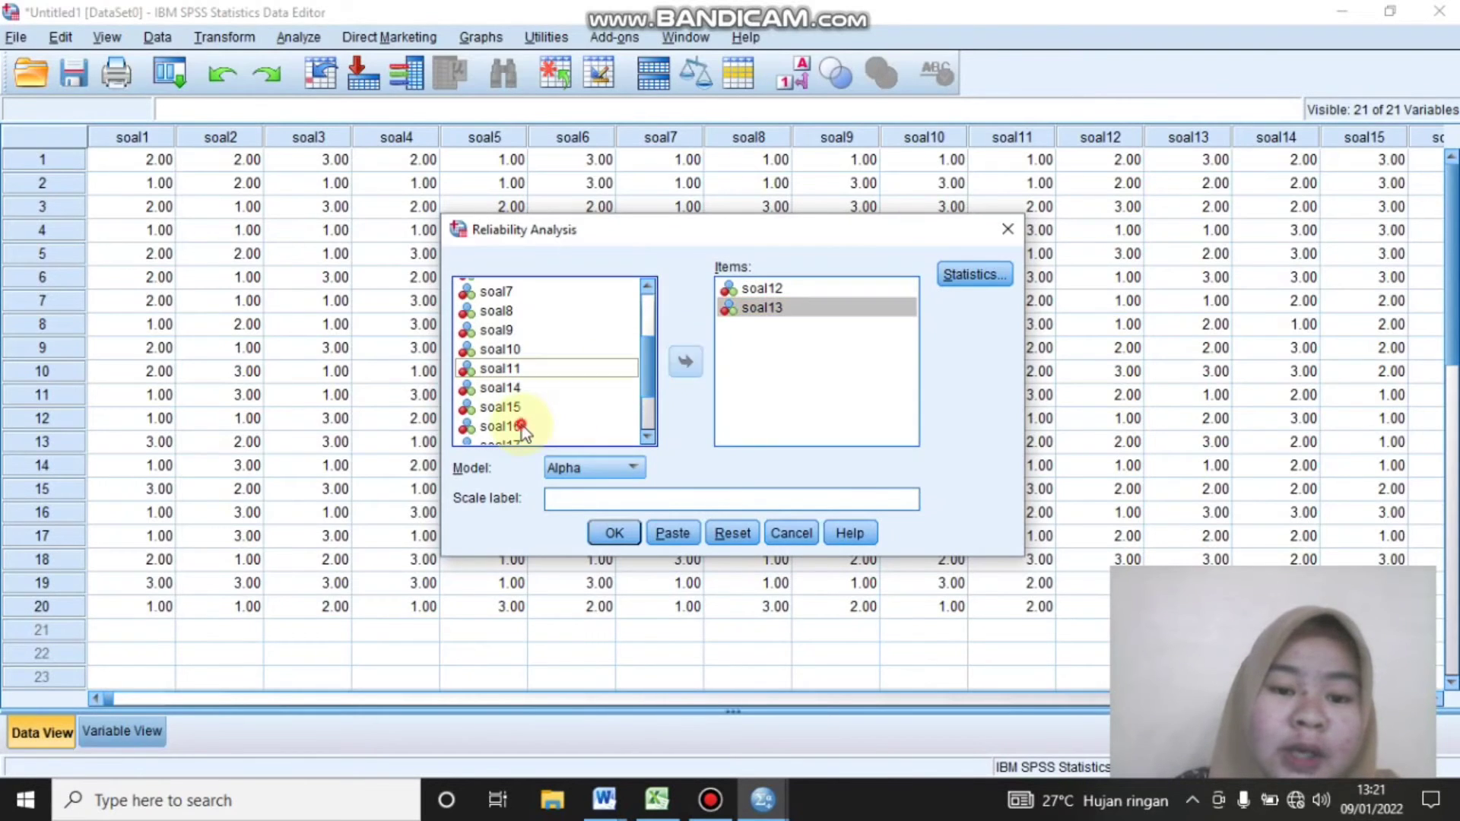
{"action": "left_click", "coordinate": [683, 364]}
{"action": "scroll", "coordinate": [646, 377], "scroll_direction": "down", "scroll_amount": 1}
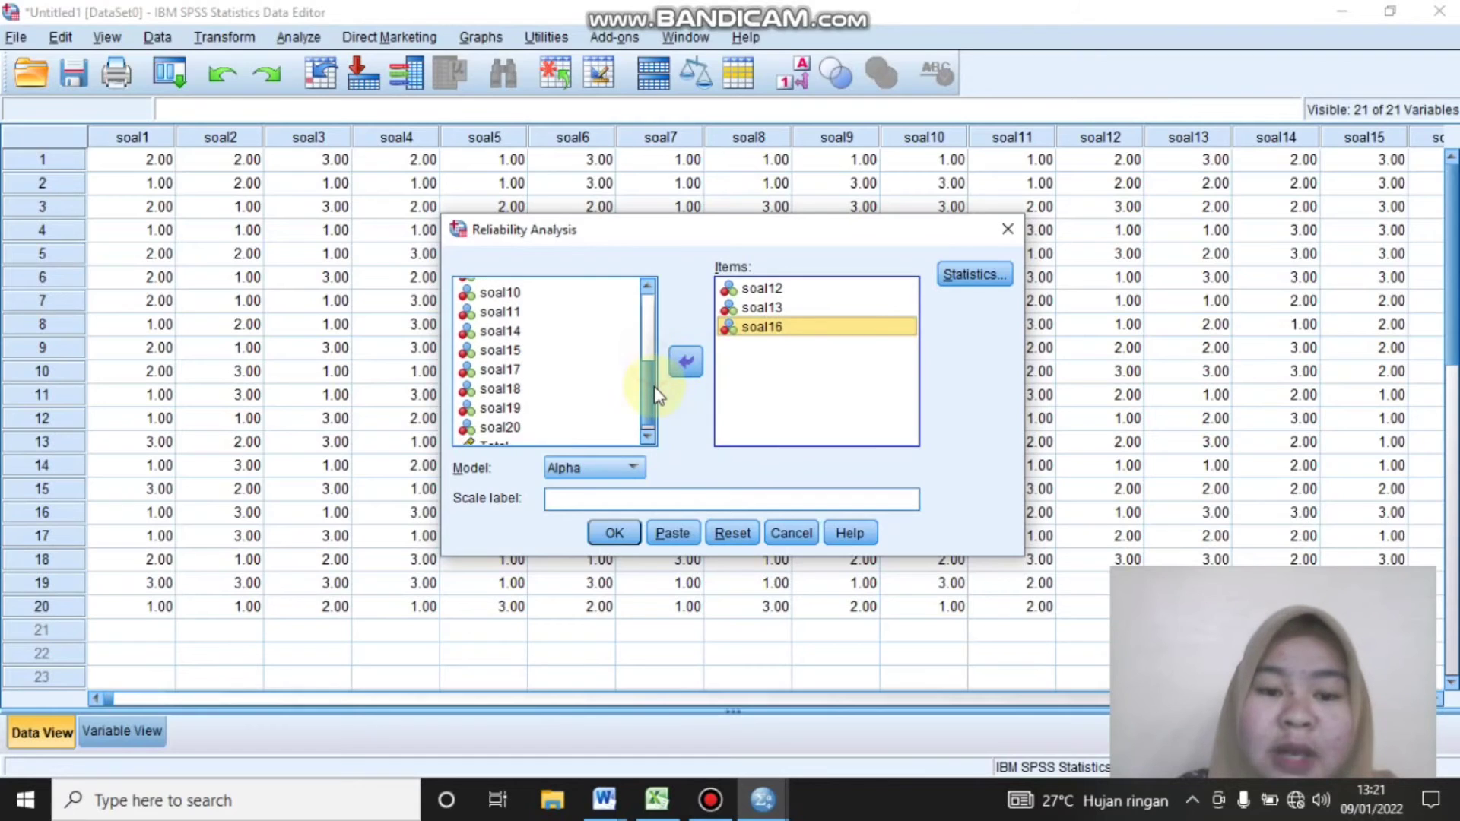
{"action": "left_click", "coordinate": [548, 407]}
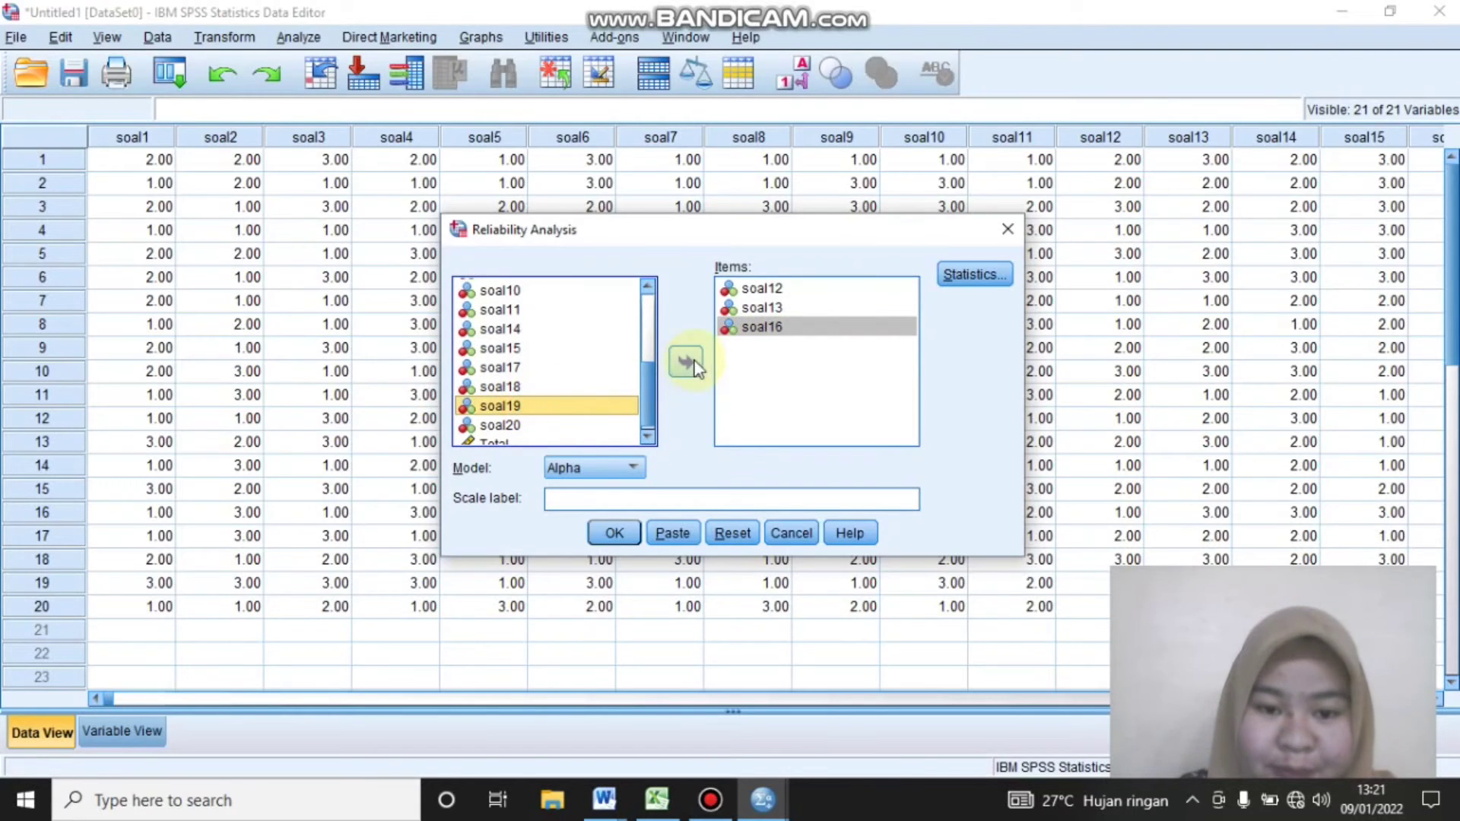
{"action": "left_click", "coordinate": [687, 363]}
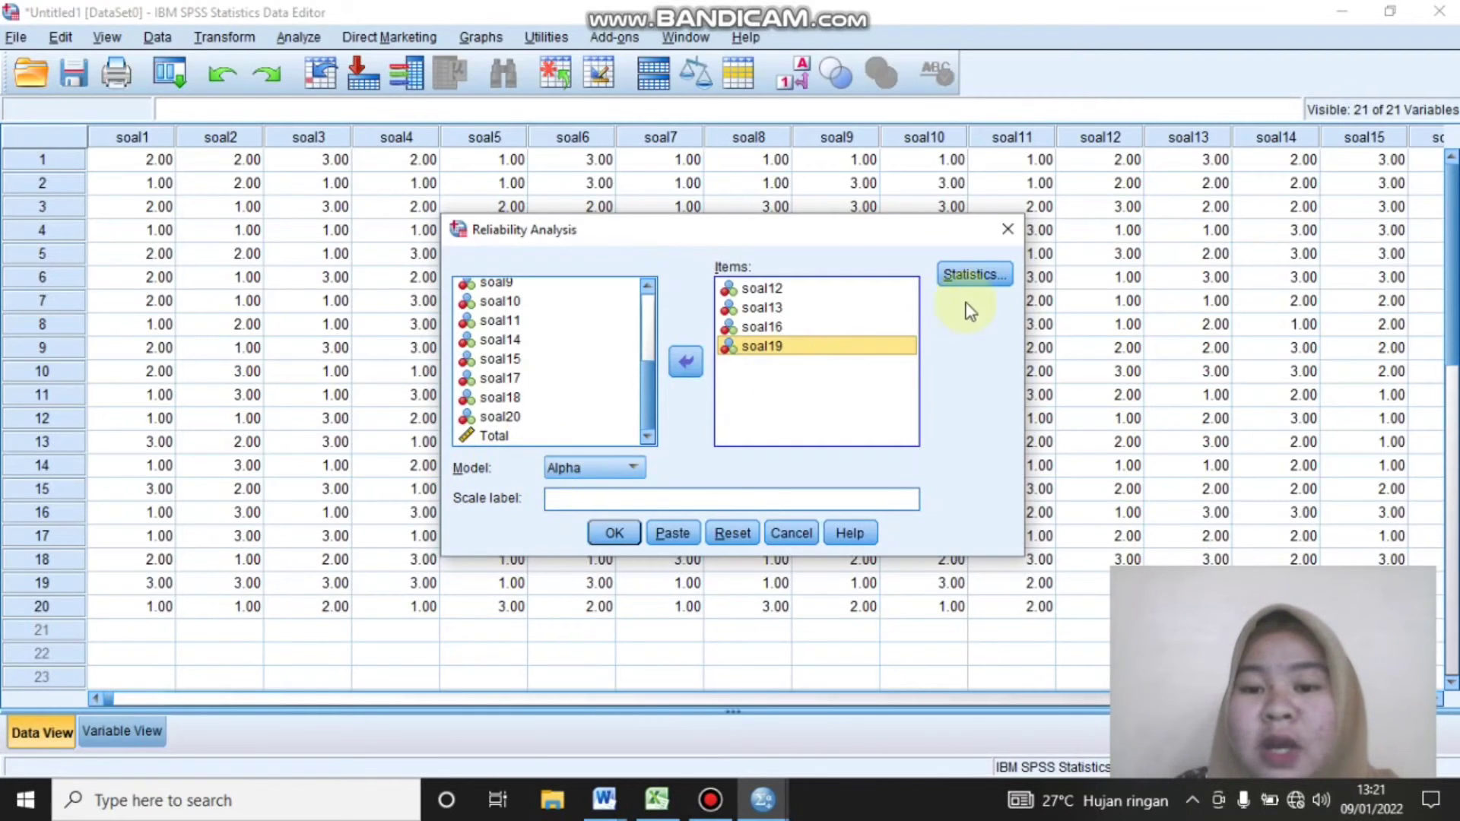
Request the scale-if-item-deleted descriptives, run the reliability analysis with the Alpha model and maximize the output window
{"action": "left_click", "coordinate": [971, 275]}
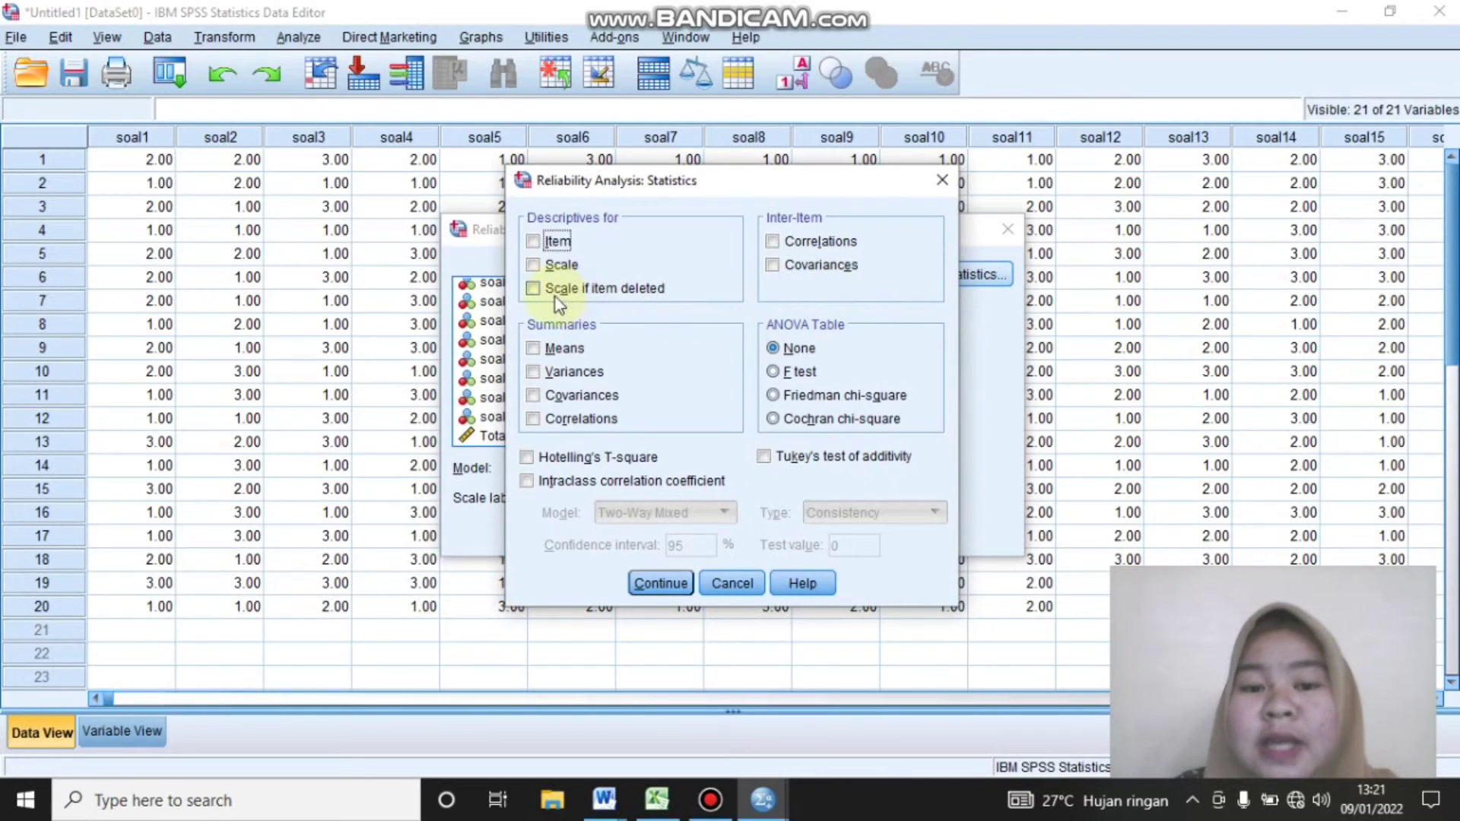
{"action": "left_click", "coordinate": [535, 289]}
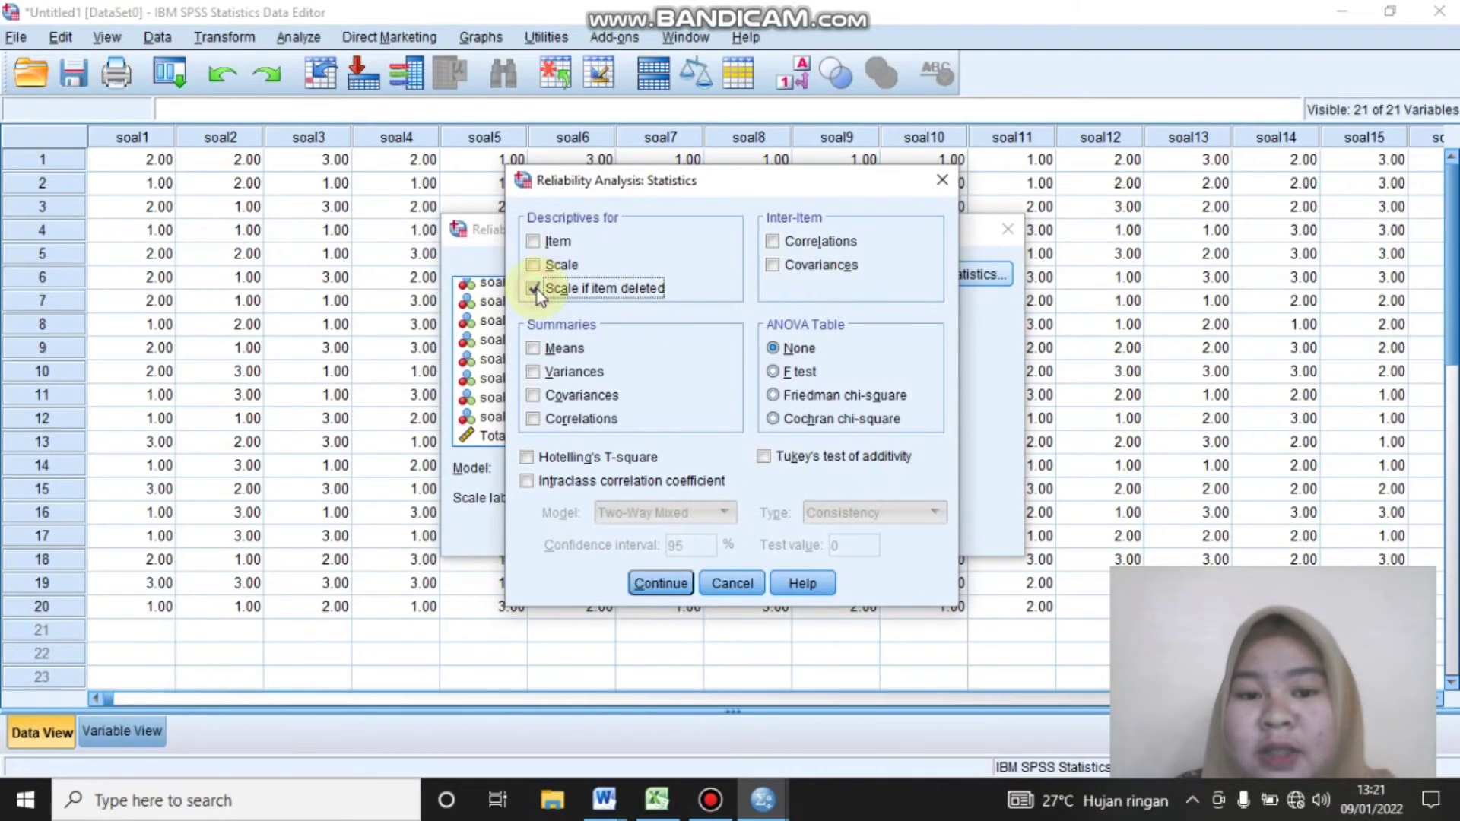
{"action": "left_click", "coordinate": [661, 584]}
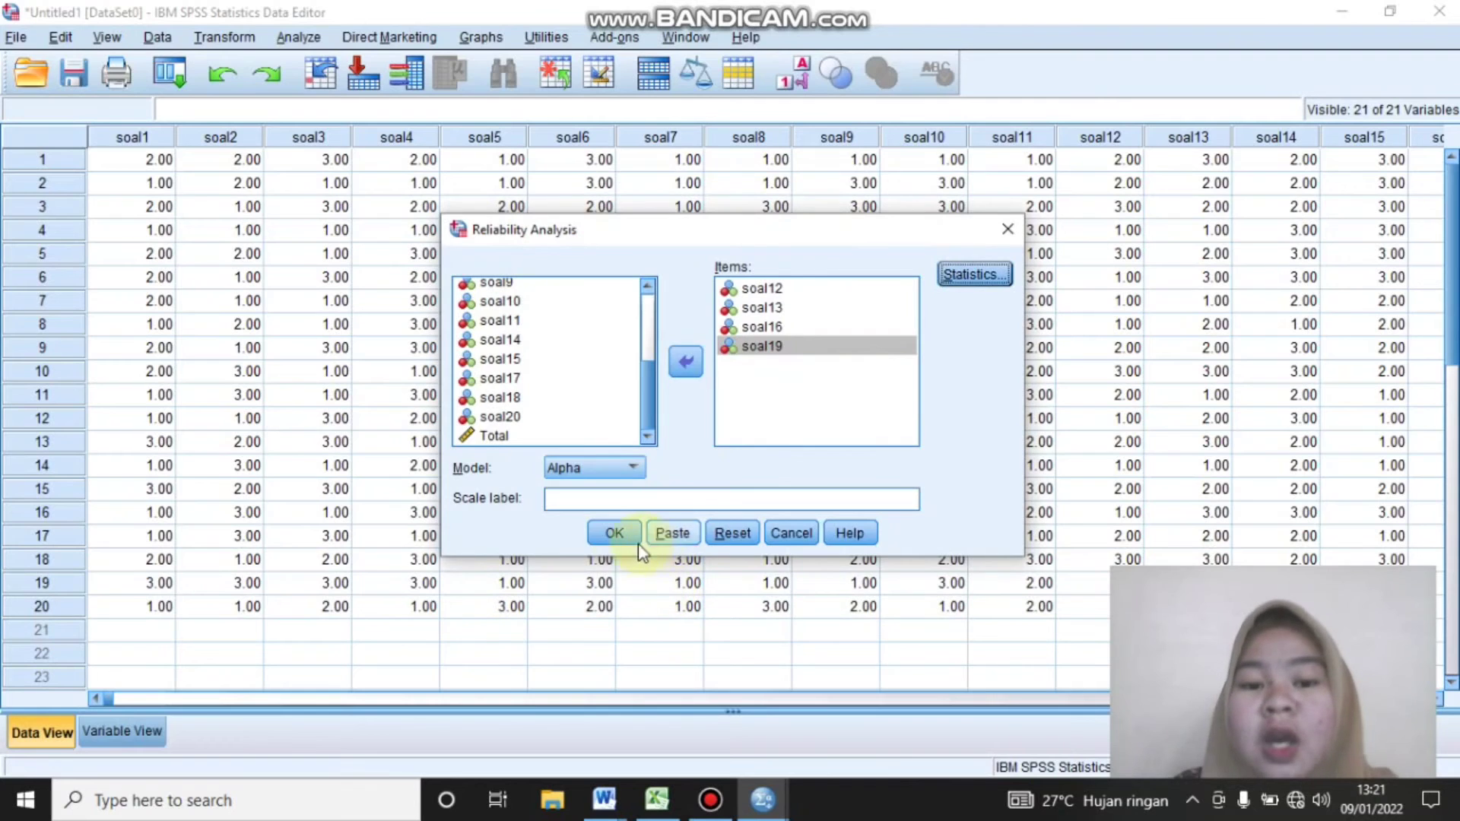
{"action": "left_click", "coordinate": [616, 533]}
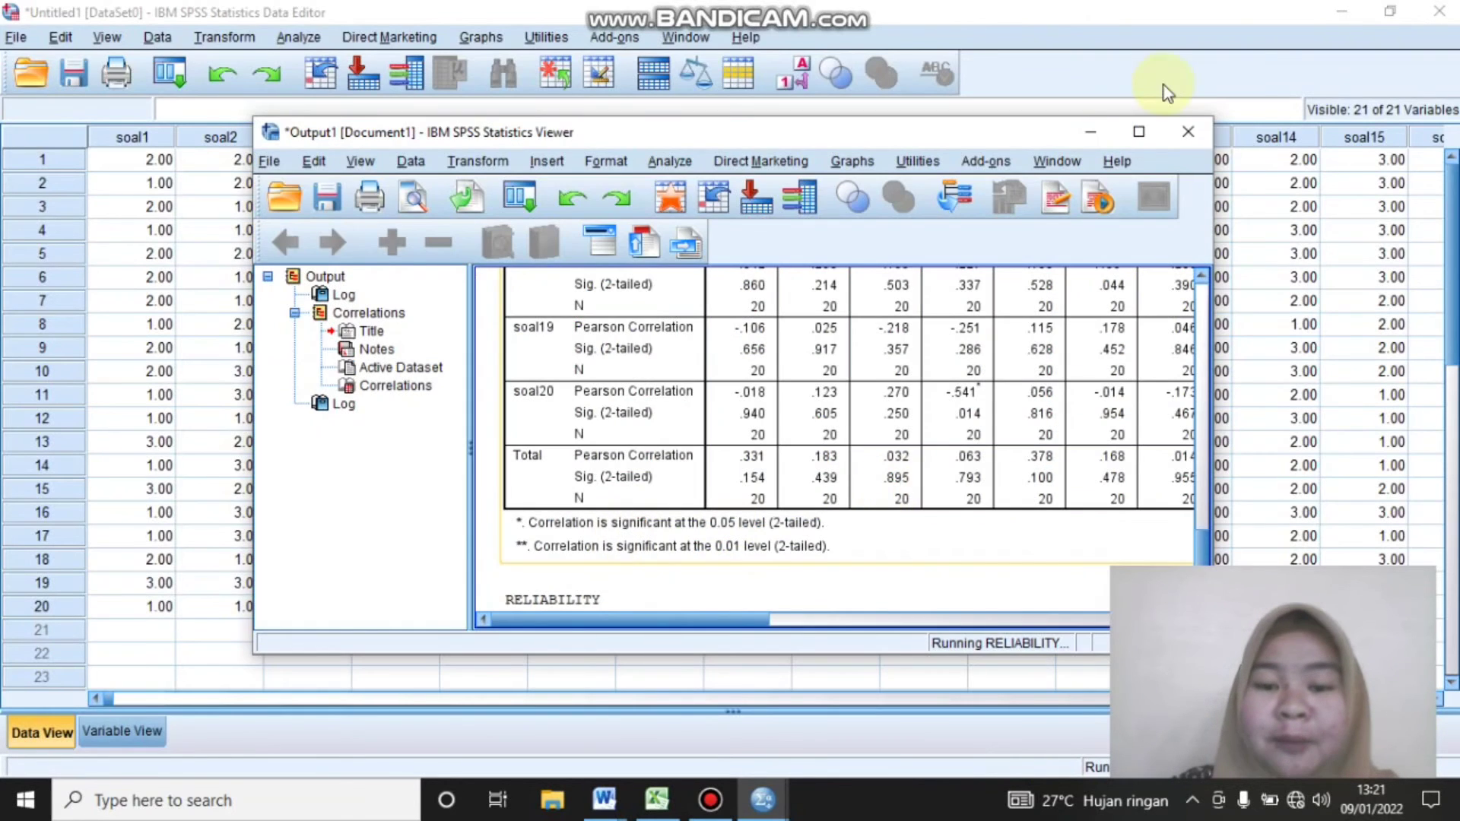
{"action": "left_click", "coordinate": [1143, 129]}
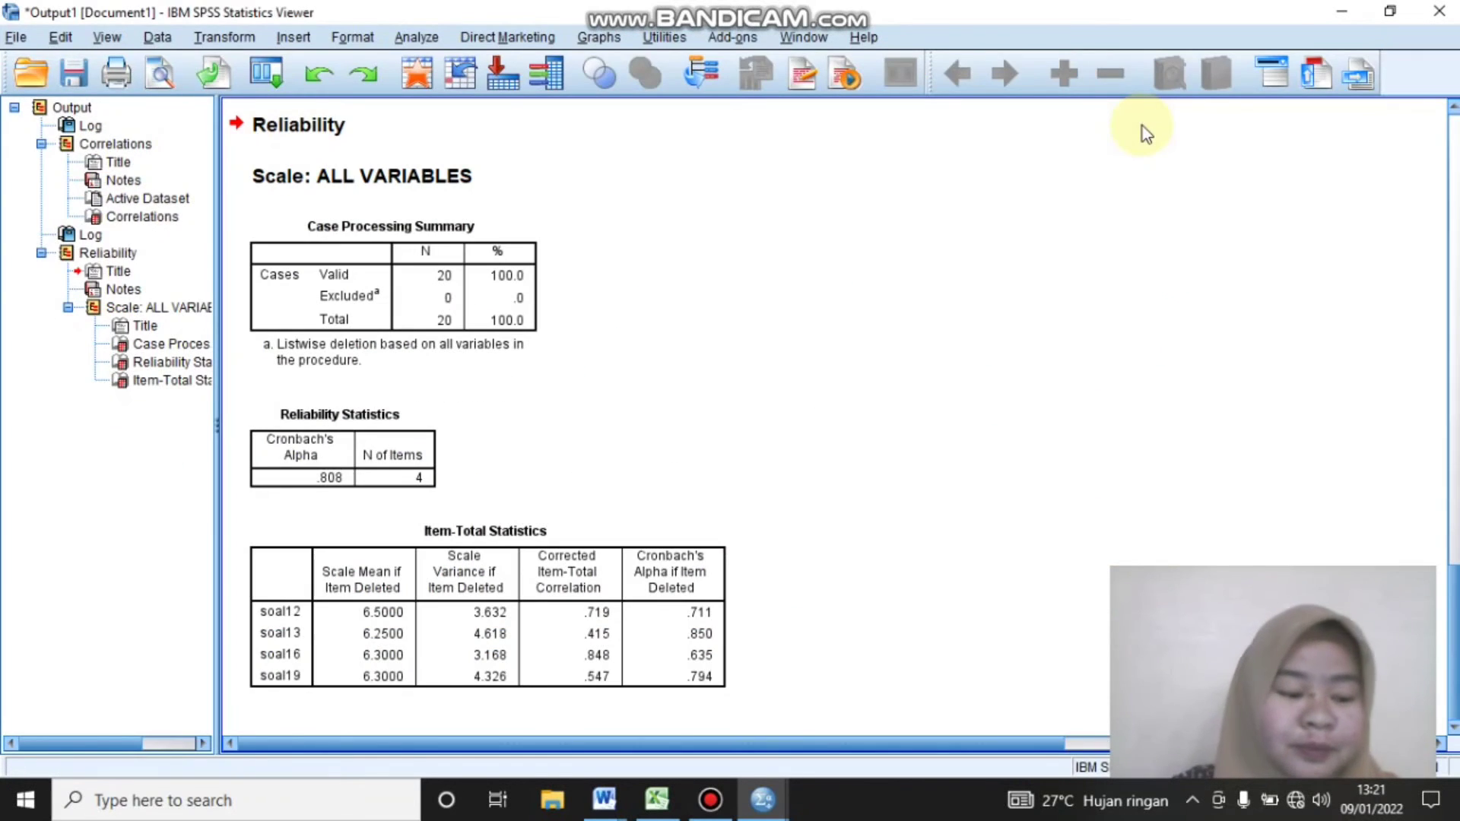